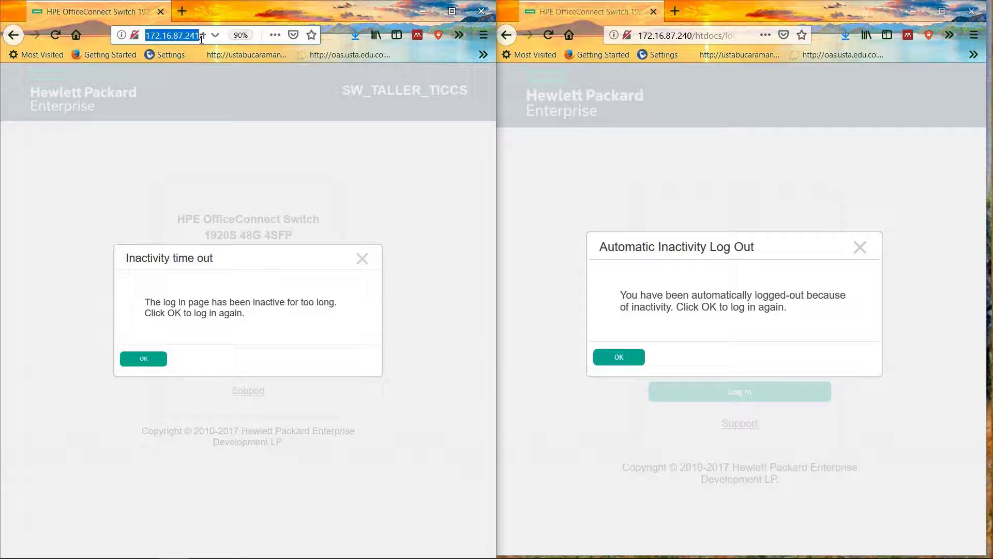
# - Dismiss the inactivity timeout notice on the 172.16.87.241 switch page and maximize that browser window
pyautogui.click(685, 101)
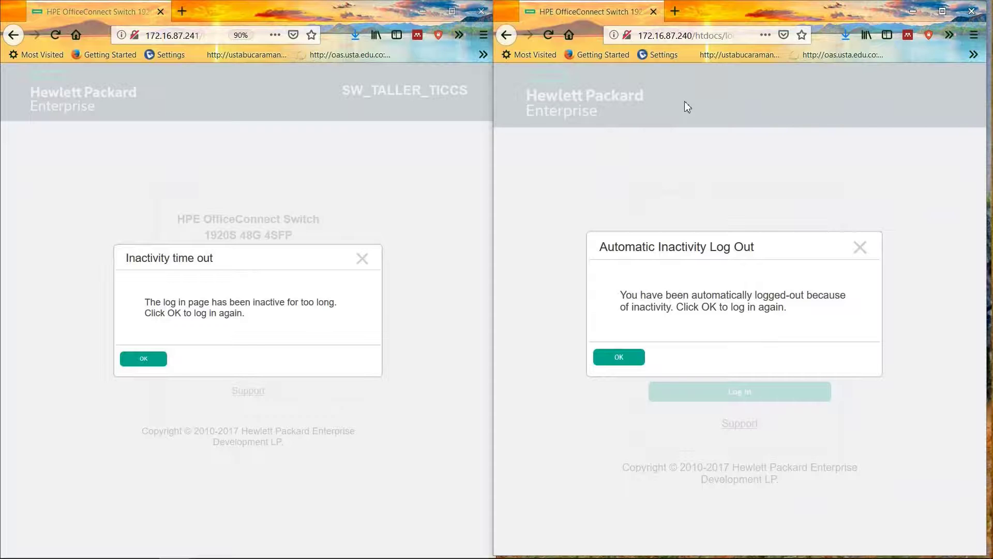
pyautogui.click(143, 358)
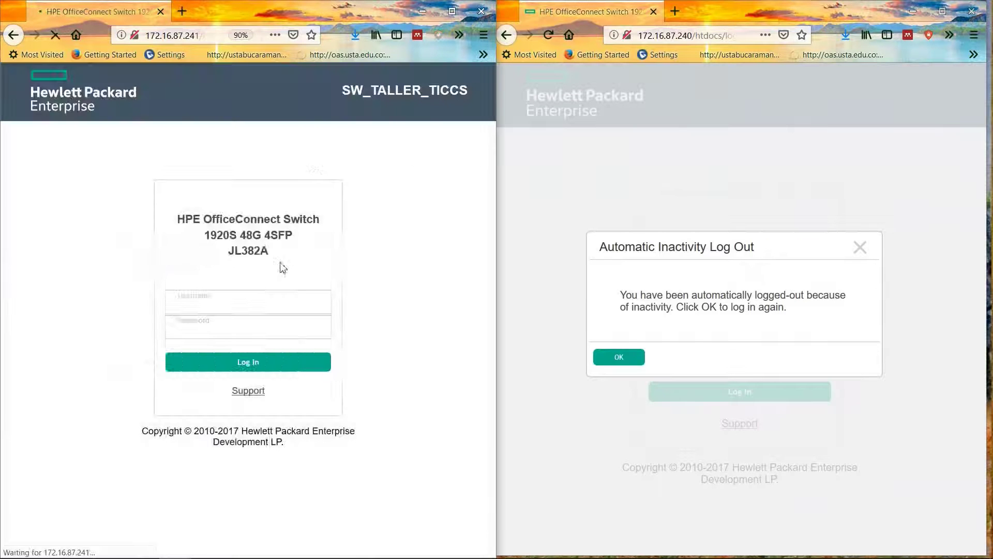
pyautogui.click(453, 11)
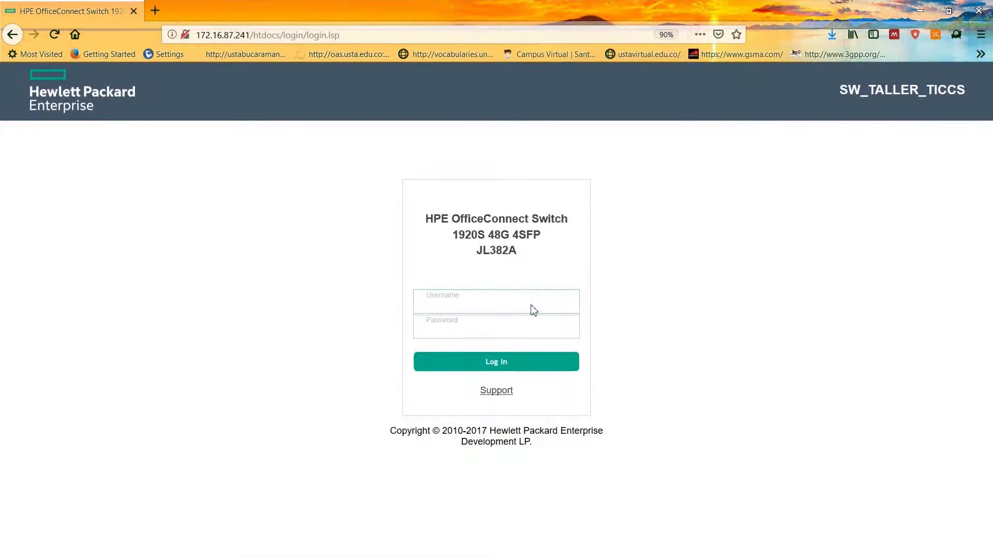
# - Log in to the 1920S switch with the username admin and the account password
pyautogui.click(460, 303)
pyautogui.click(454, 320)
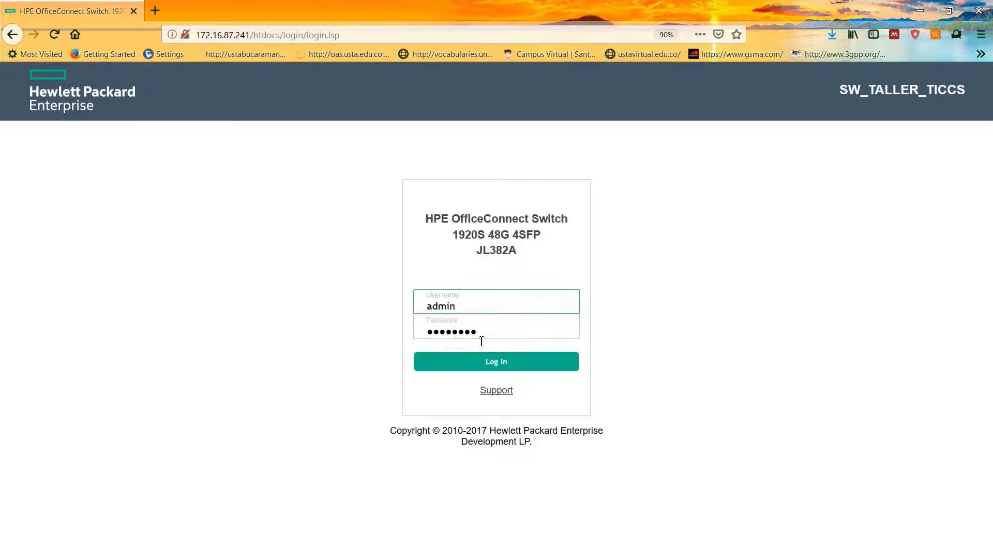
pyautogui.click(486, 363)
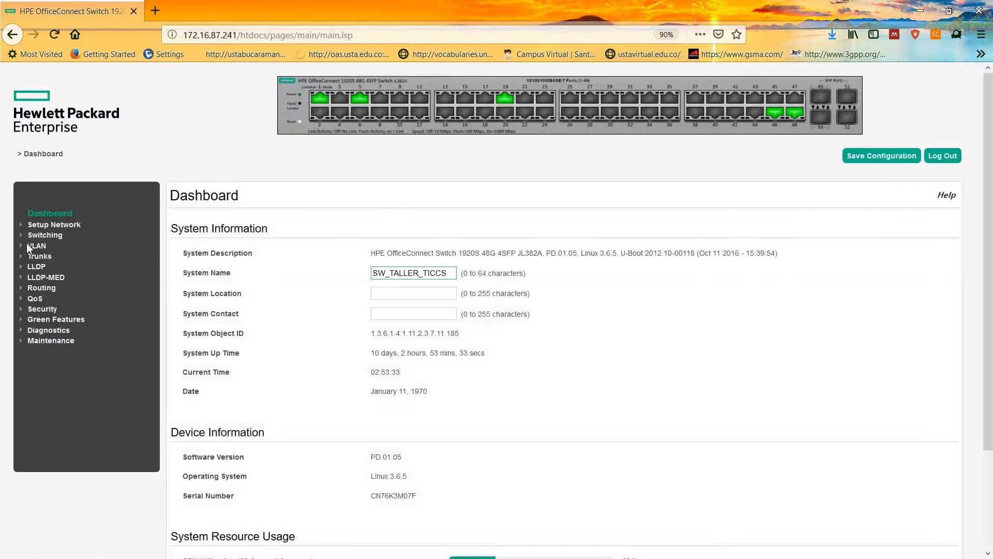
# - Add a new VLAN with ID 300 in the switch's VLAN configuration
pyautogui.click(31, 247)
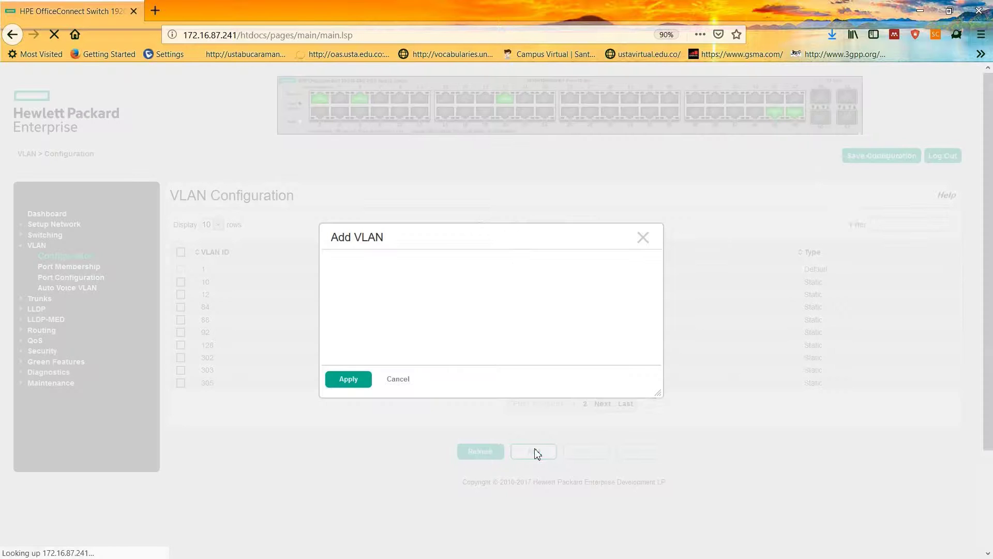
pyautogui.click(538, 452)
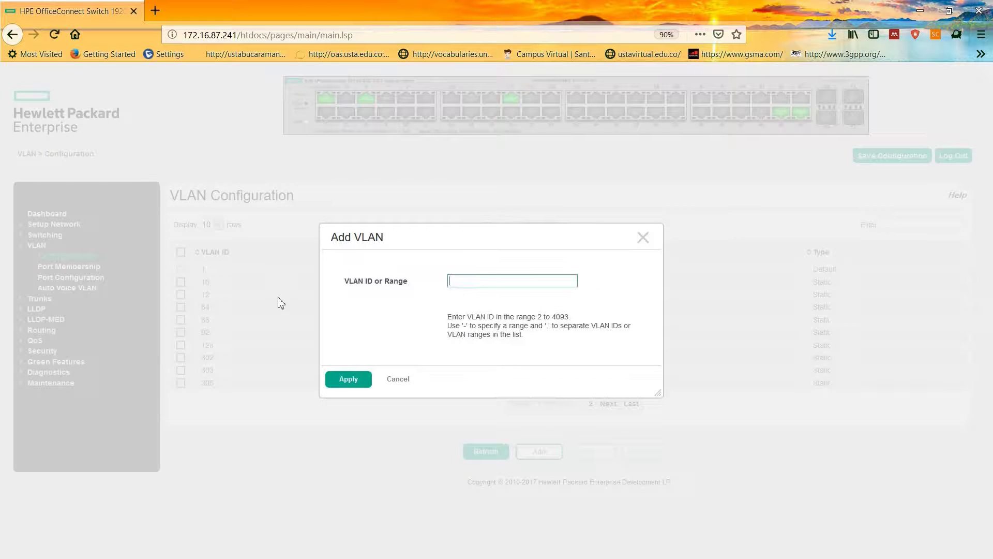
pyautogui.click(494, 284)
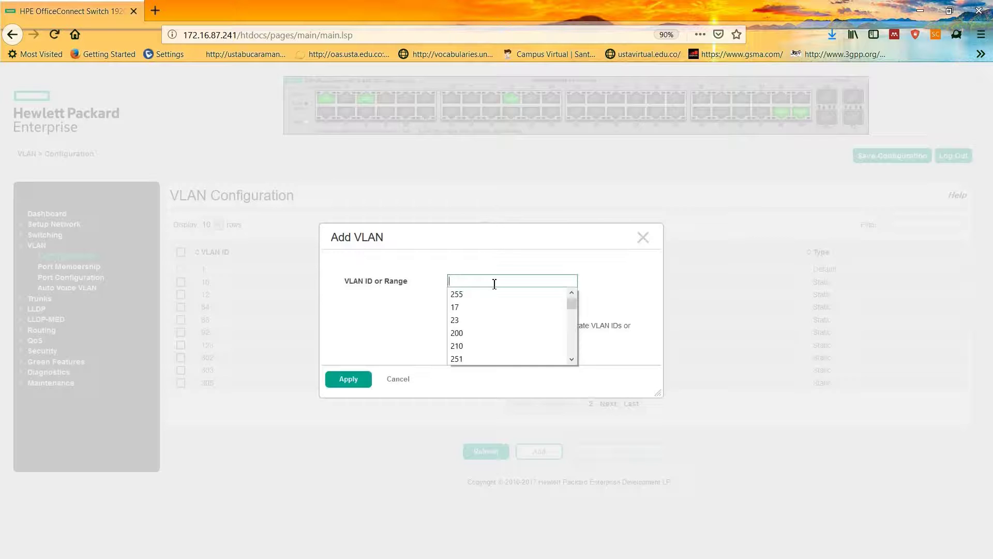
pyautogui.write('300')
pyautogui.press('Return')
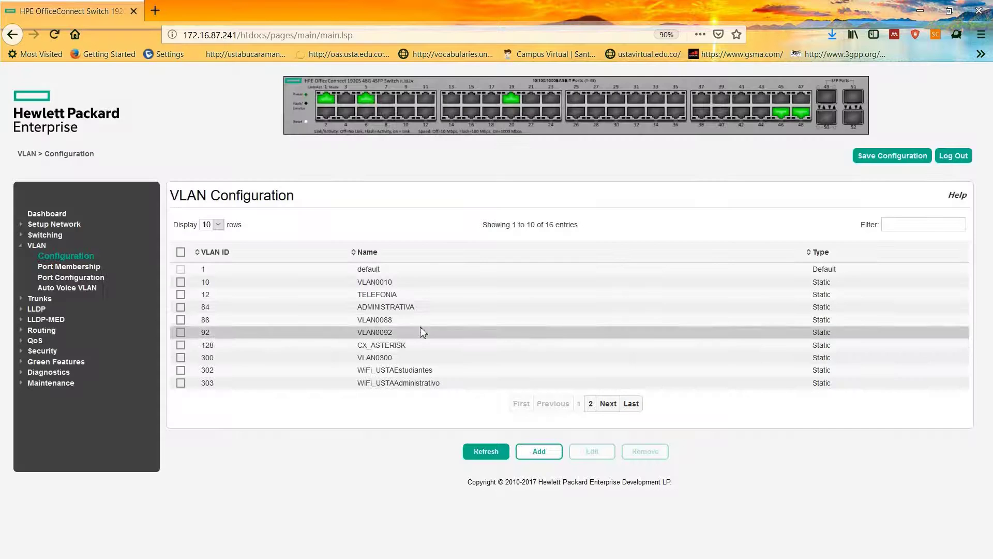
# - Rename VLAN 300 as EX_1 and apply the change
pyautogui.click(399, 360)
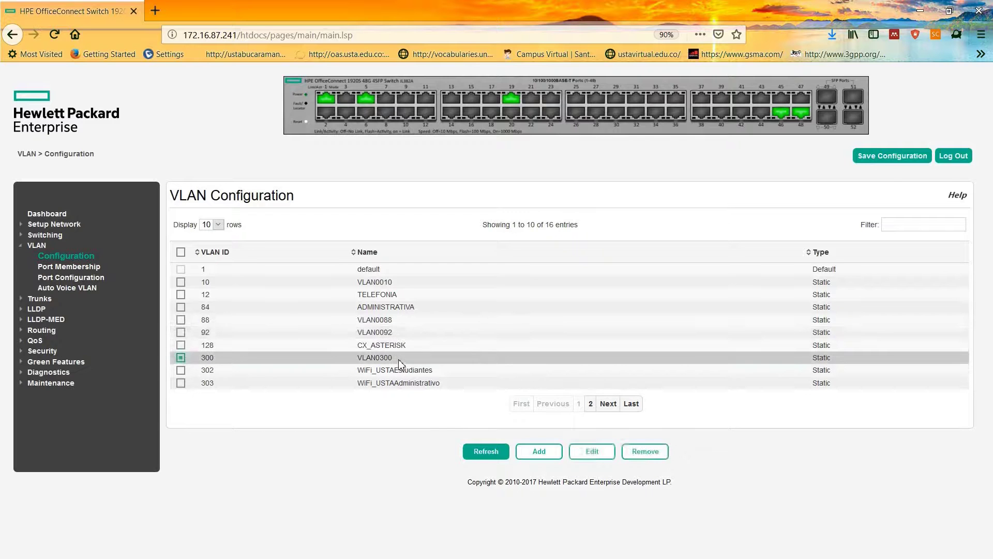
pyautogui.click(592, 451)
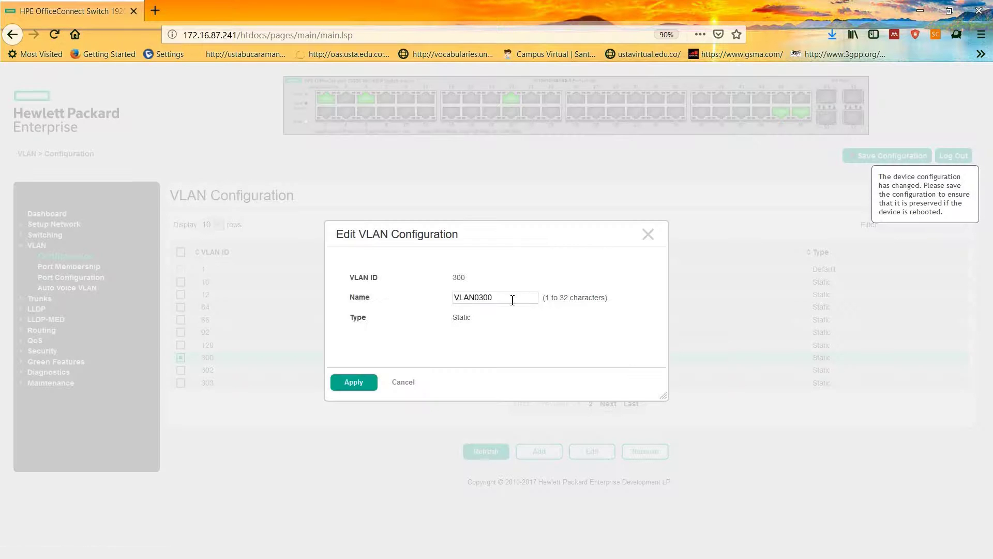
pyautogui.doubleClick(508, 297)
pyautogui.press('BackSpace')
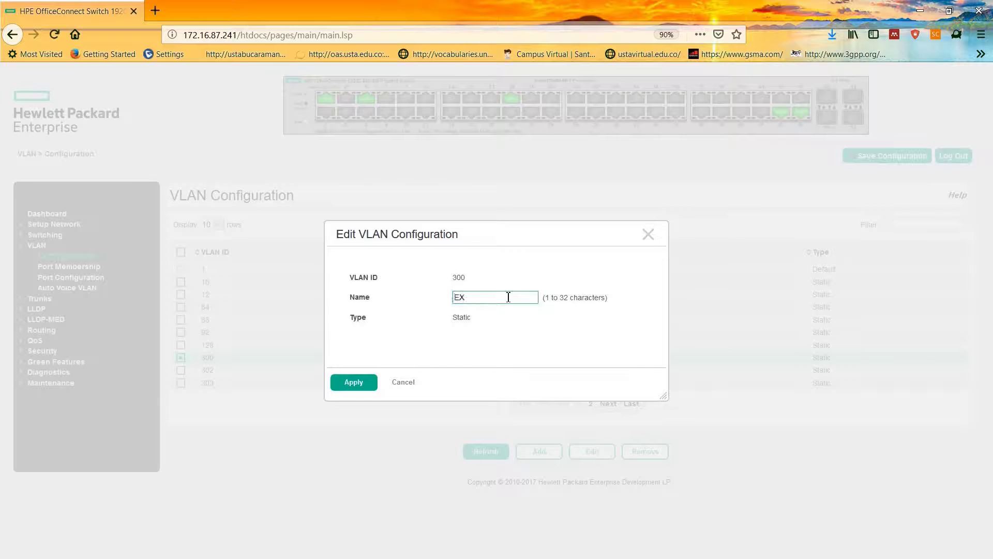
pyautogui.click(352, 382)
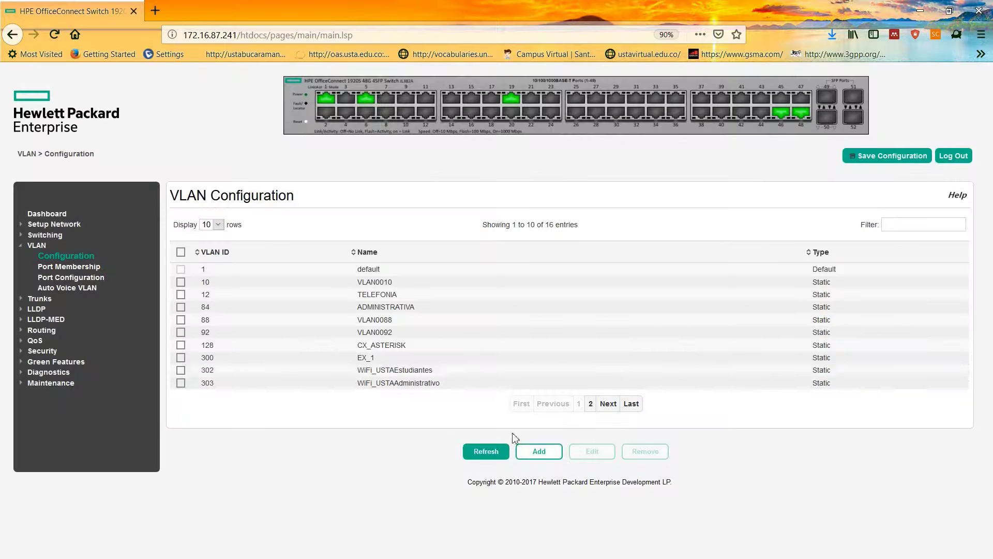
# - Add another VLAN with ID 310 to the VLAN configuration
pyautogui.click(539, 451)
pyautogui.click(495, 284)
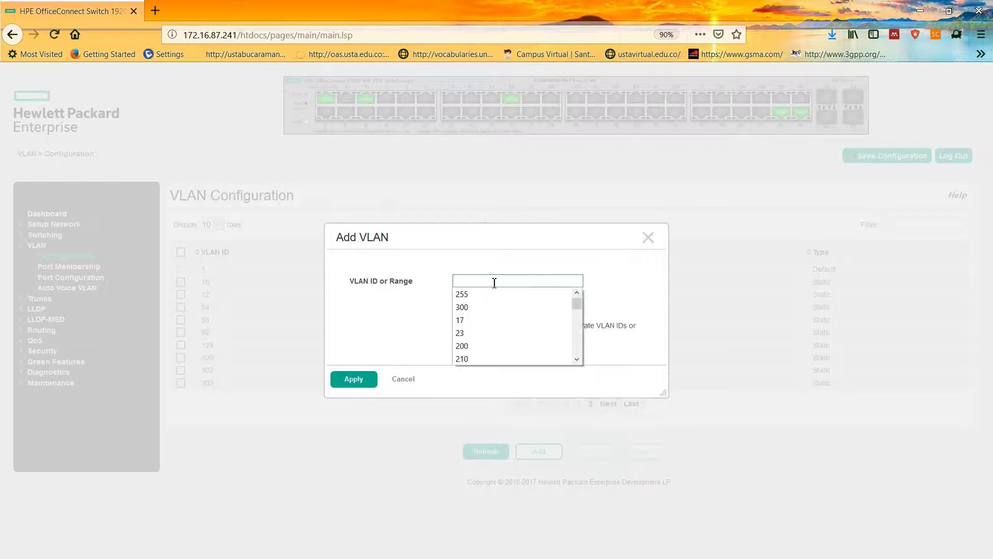
pyautogui.write('310')
pyautogui.press('Return')
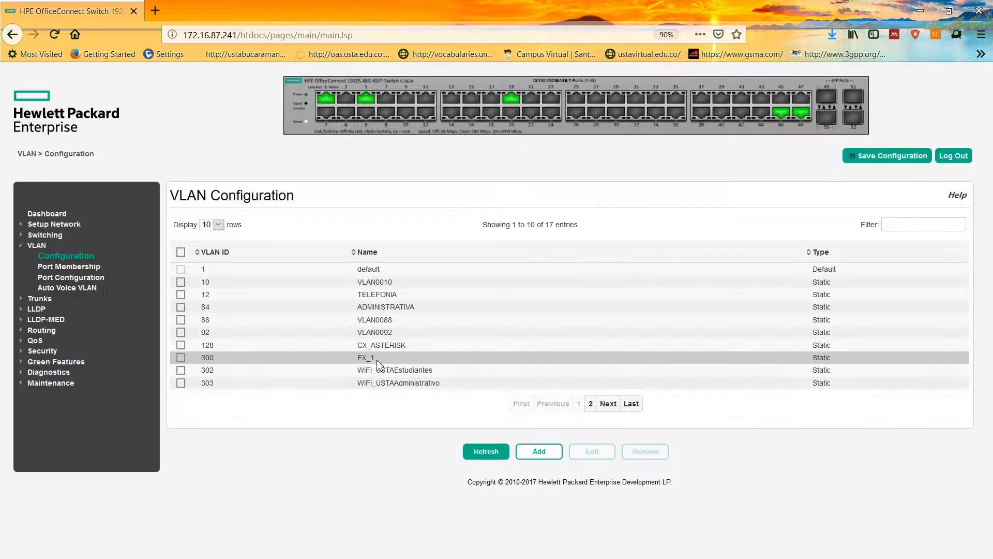
# - Find VLAN 310 on the second page of the VLAN list and rename it as EX_2
pyautogui.click(593, 403)
pyautogui.click(384, 284)
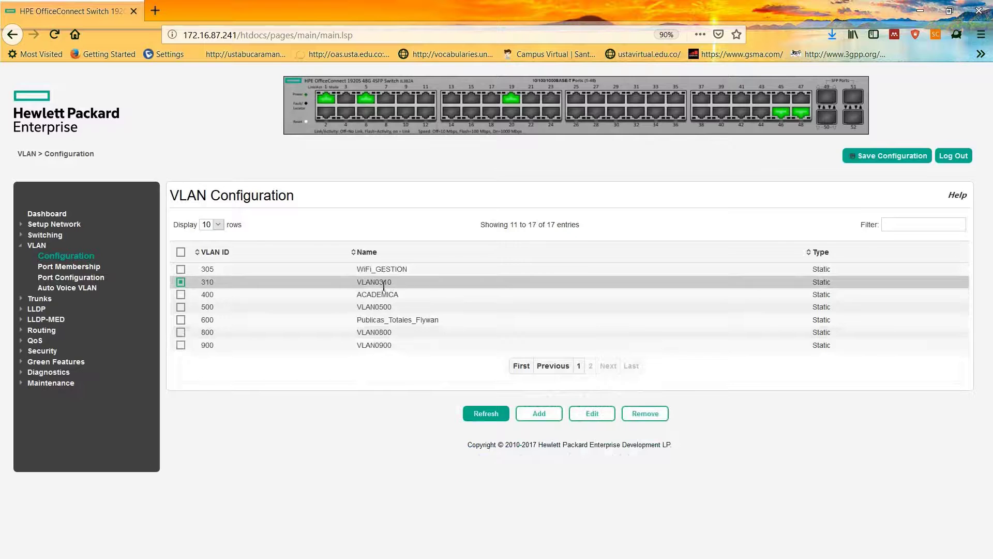
pyautogui.click(584, 413)
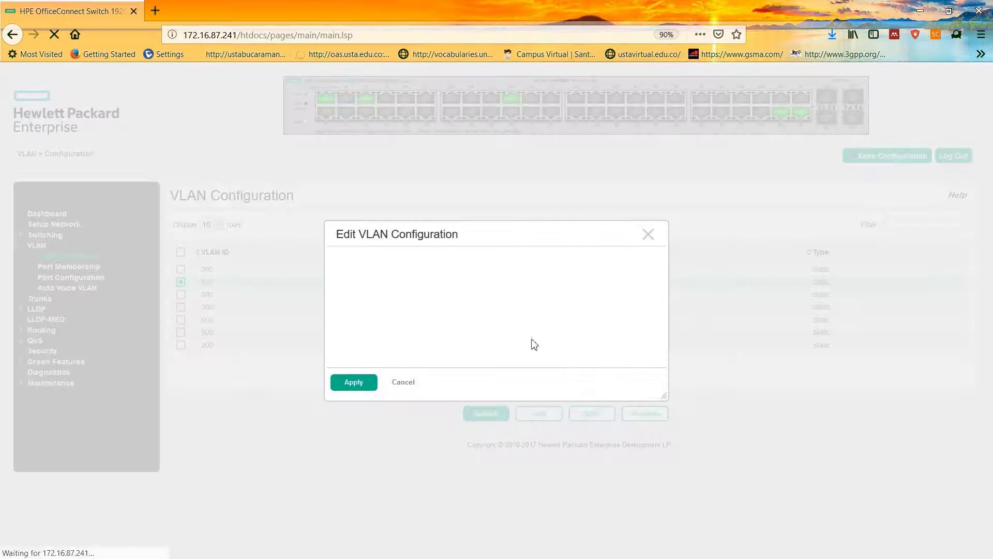
pyautogui.doubleClick(499, 302)
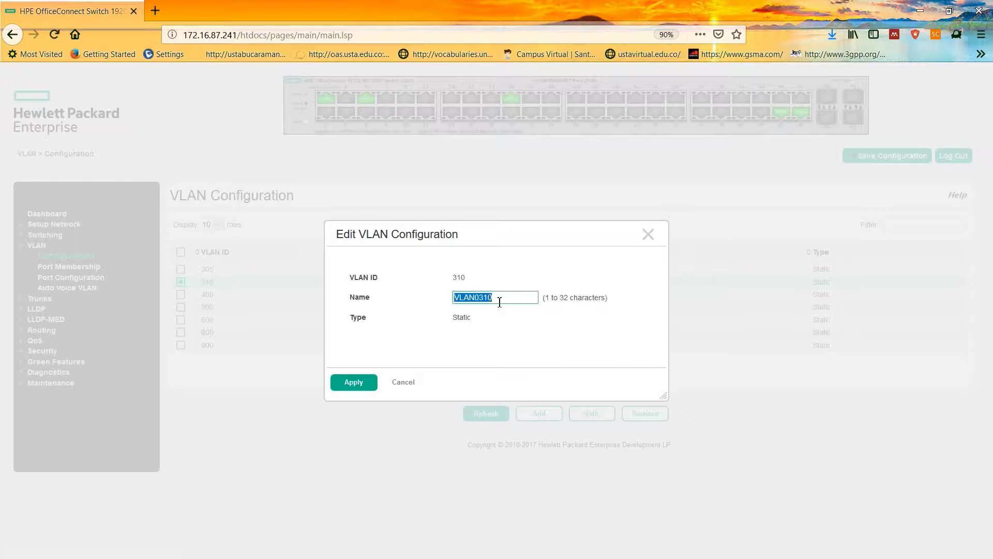
pyautogui.write('EX_2')
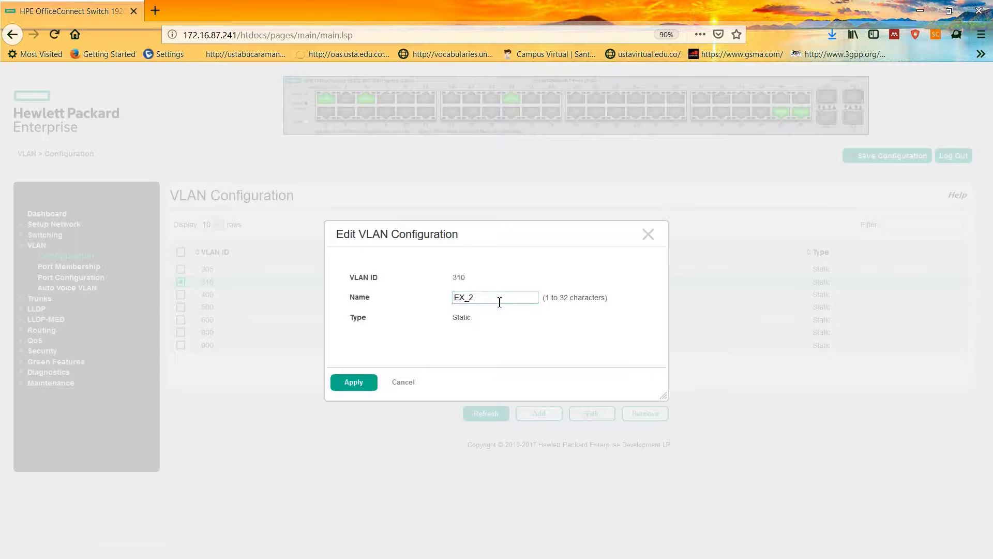
pyautogui.press('Return')
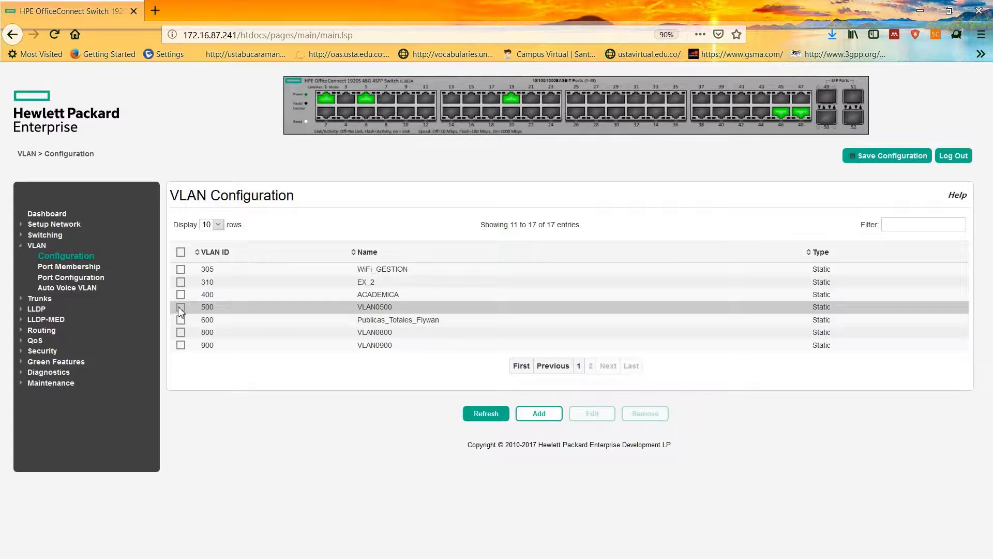
# - Show the port membership of VLAN 300 with all interface rows displayed
pyautogui.click(70, 267)
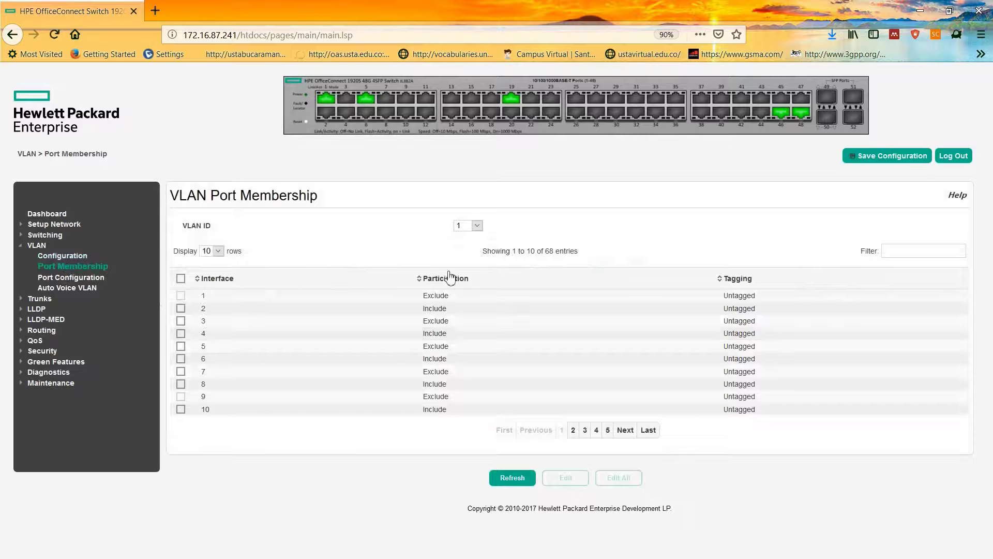
pyautogui.click(321, 308)
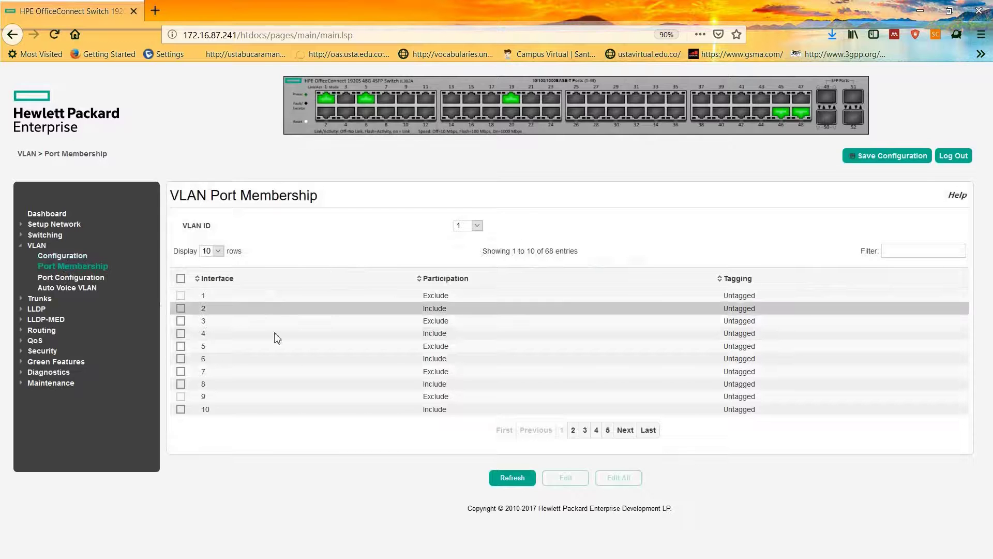
pyautogui.click(478, 226)
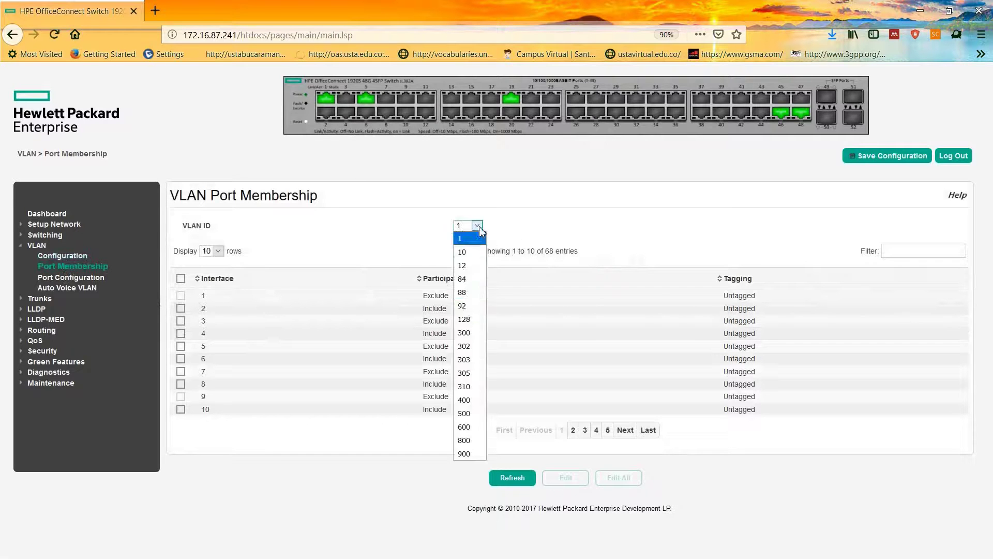
pyautogui.click(469, 333)
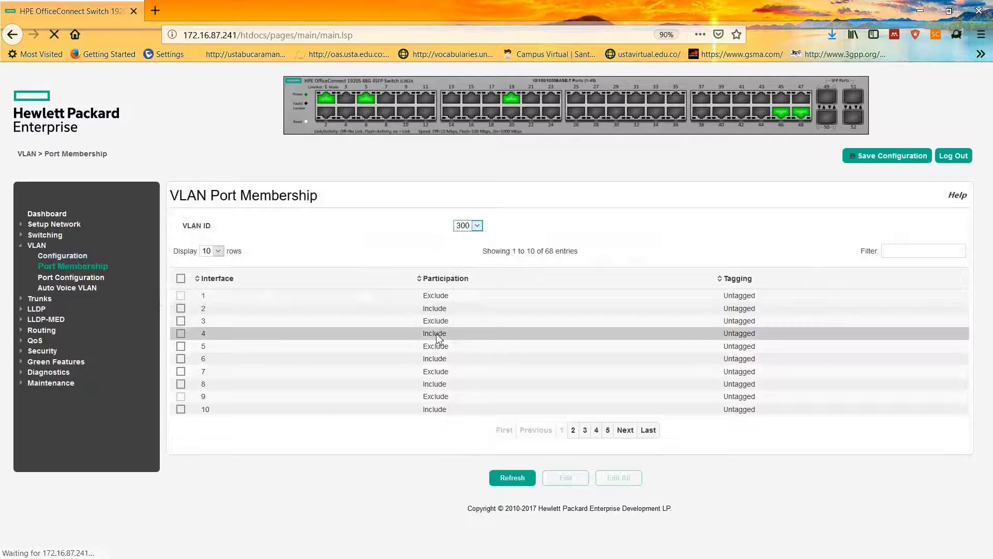
pyautogui.click(218, 251)
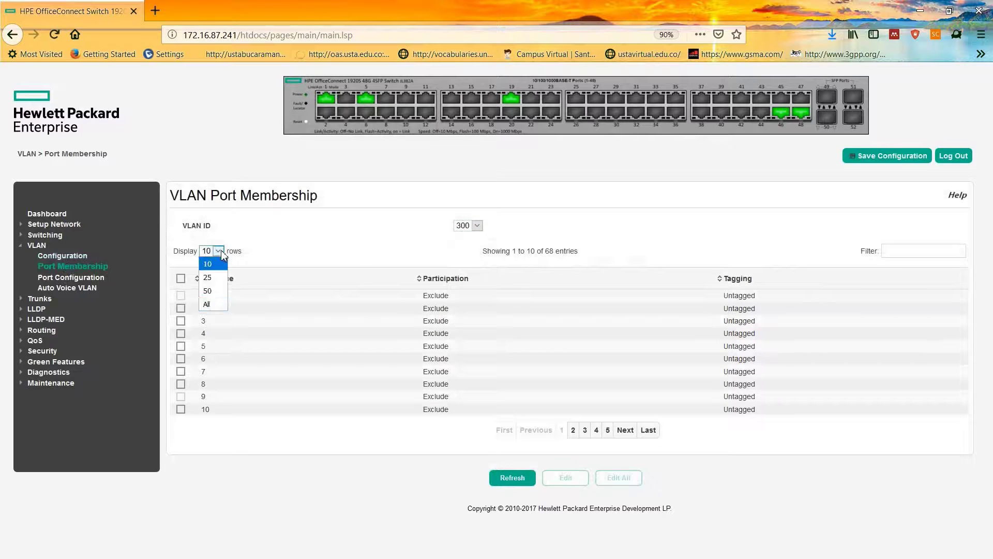
pyautogui.click(209, 306)
# - Set interface 46 to Include and Untagged in VLAN 300 and apply the membership
pyautogui.moveTo(991, 165); pyautogui.dragTo(992, 223)
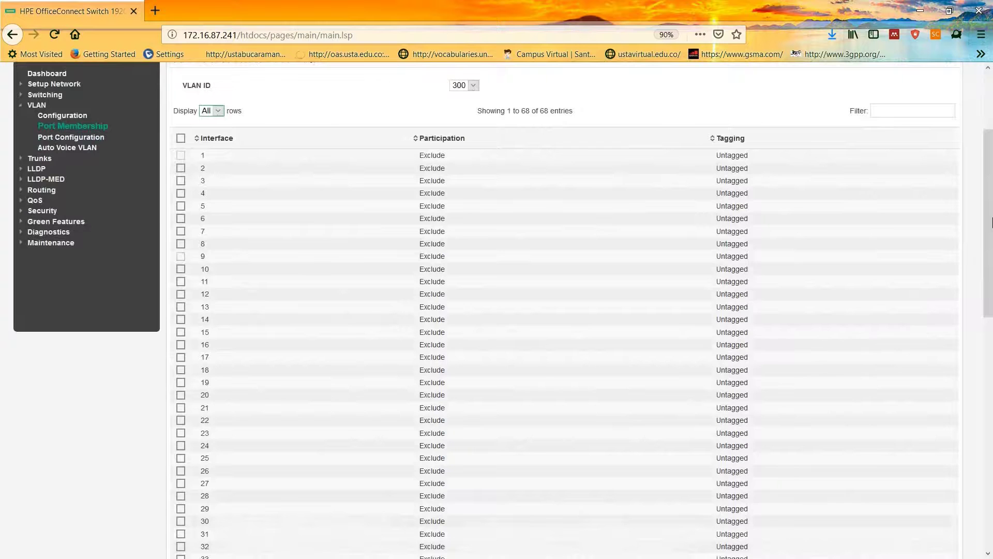
pyautogui.scroll(-6, 389, 318)
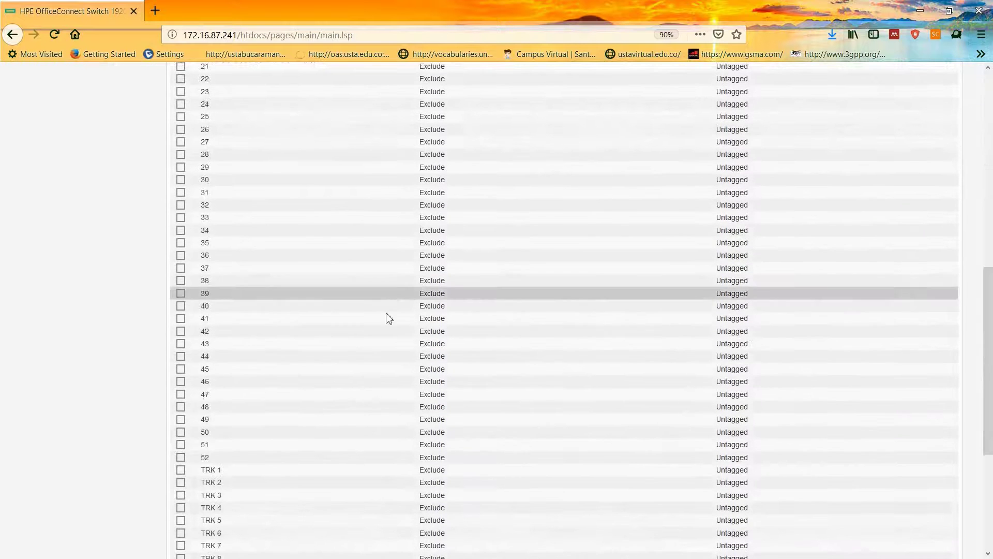
pyautogui.doubleClick(258, 381)
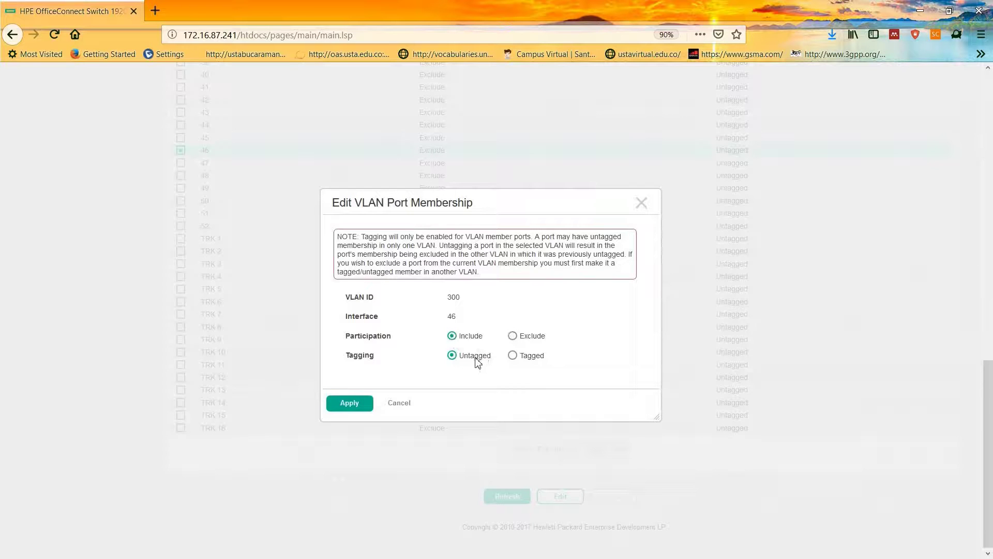
pyautogui.click(361, 405)
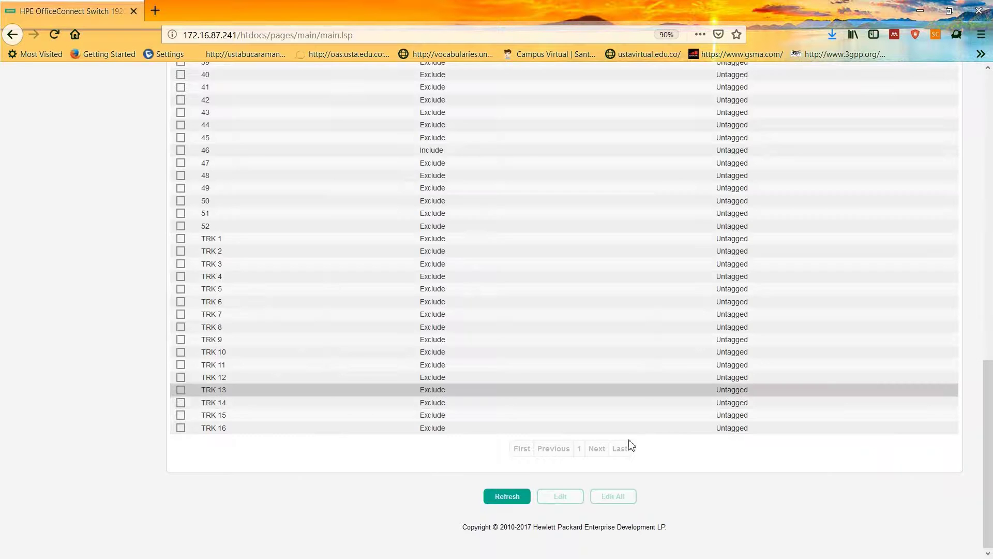
# - In VLAN 310's port membership, set interface 45 to Include and Untagged and apply the change
pyautogui.scroll(14, 638, 452)
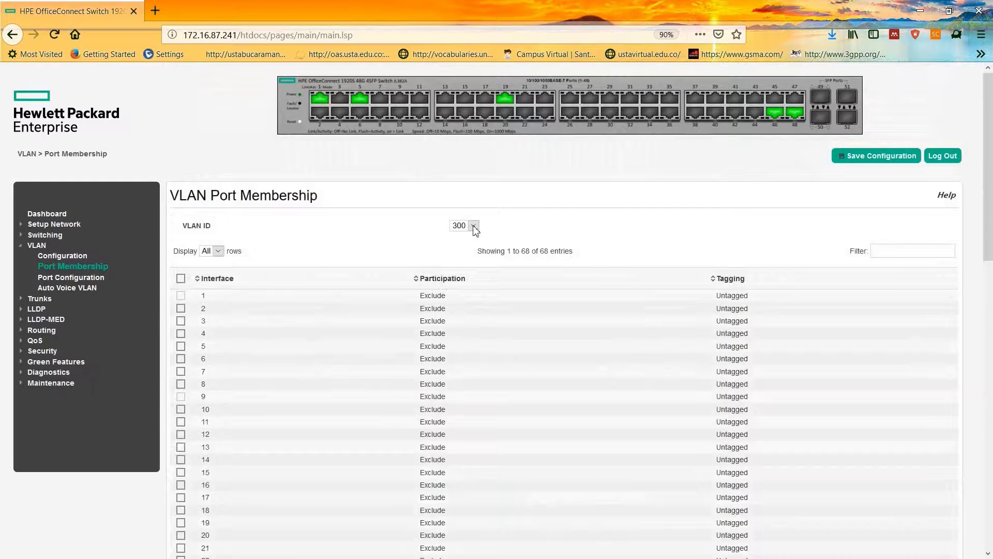
pyautogui.click(474, 226)
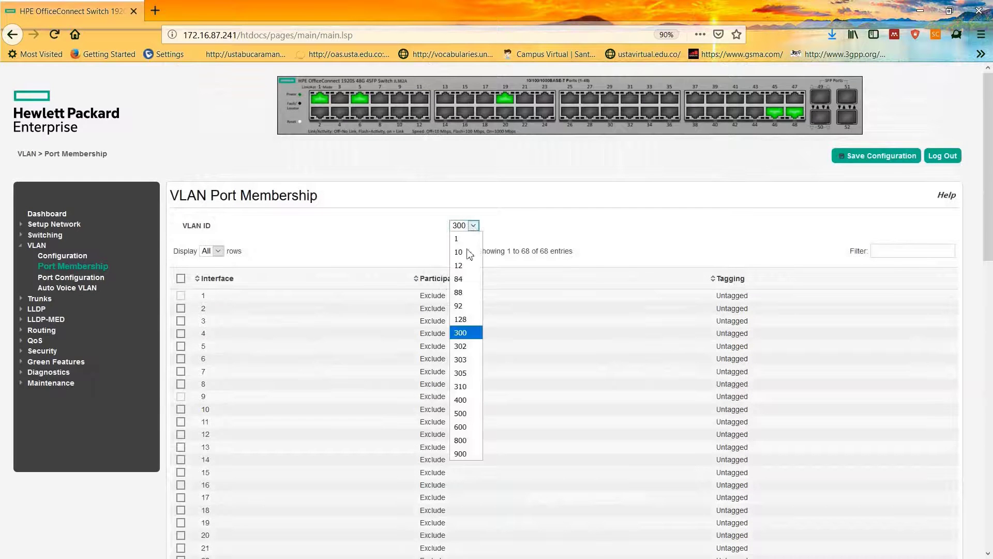
pyautogui.click(461, 386)
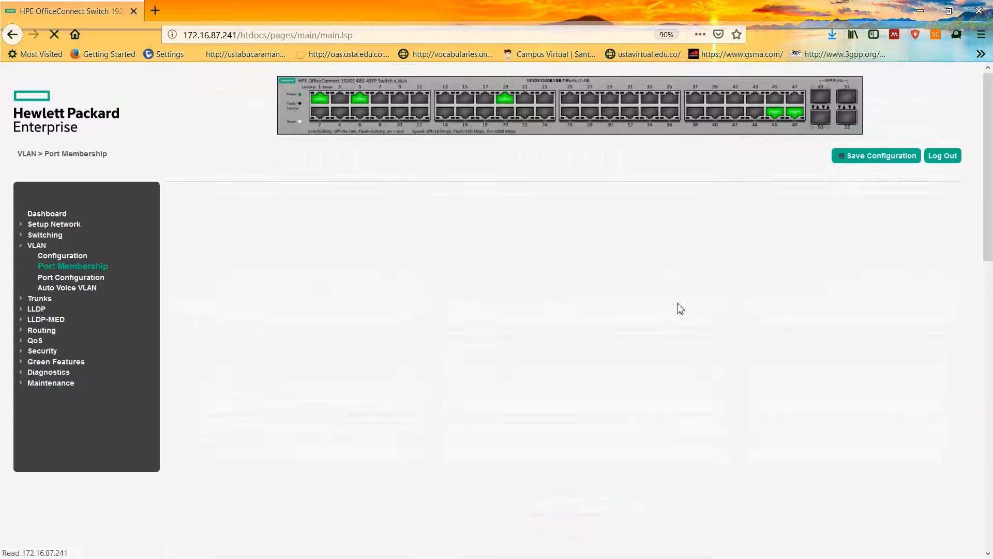
pyautogui.scroll(-15, 621, 337)
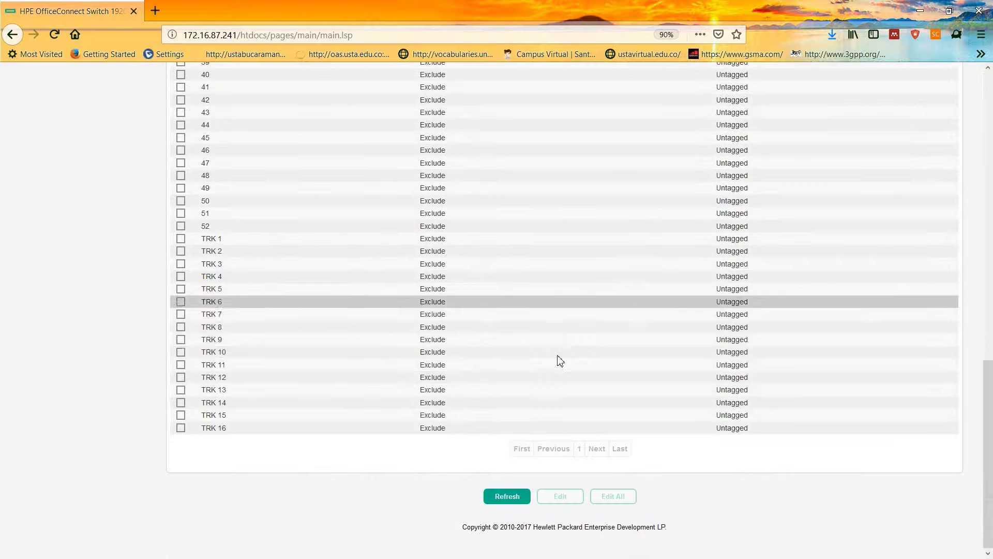
pyautogui.click(301, 138)
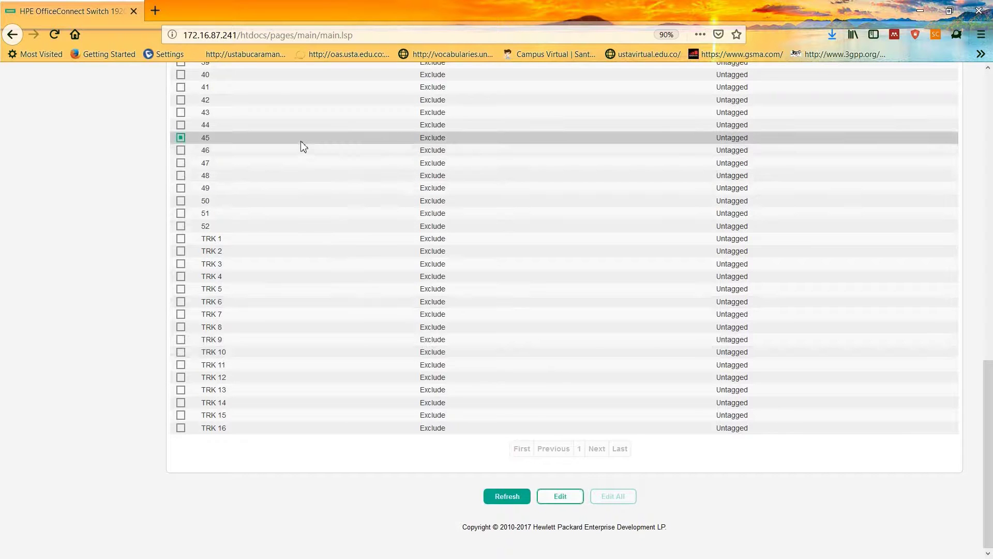
pyautogui.click(569, 510)
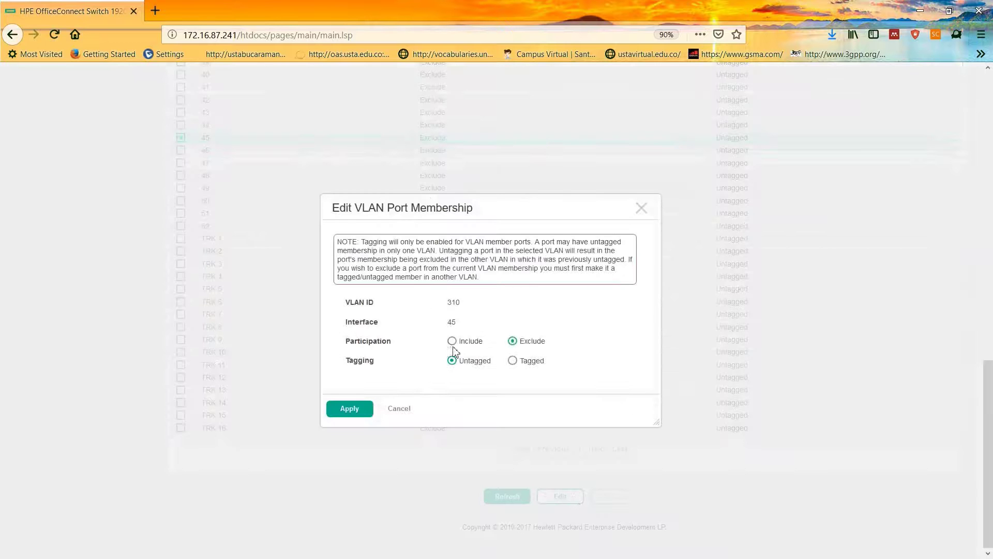
pyautogui.click(453, 342)
pyautogui.click(348, 411)
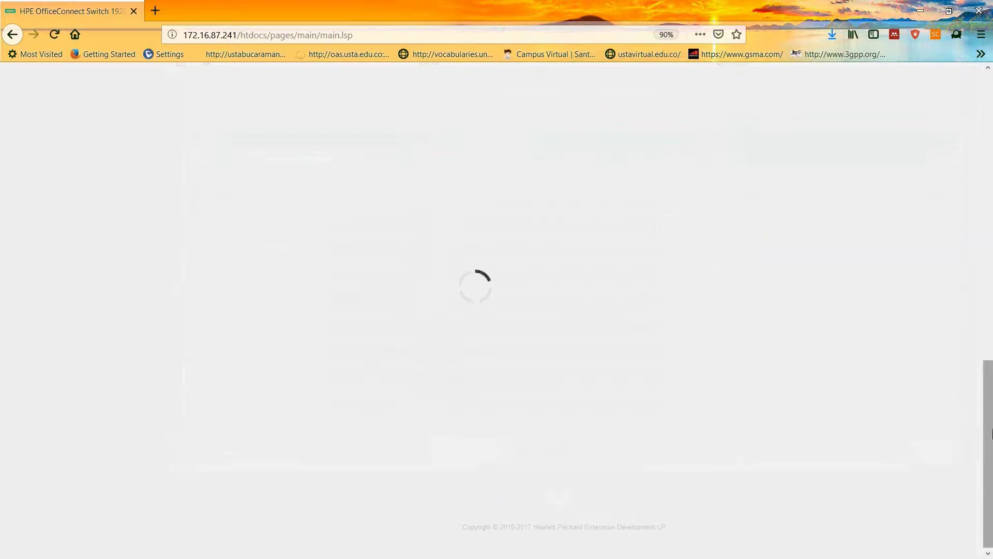
# - Open the Routing IP Interface Summary and look through it with all rows displayed
pyautogui.moveTo(988, 436); pyautogui.dragTo(988, 149)
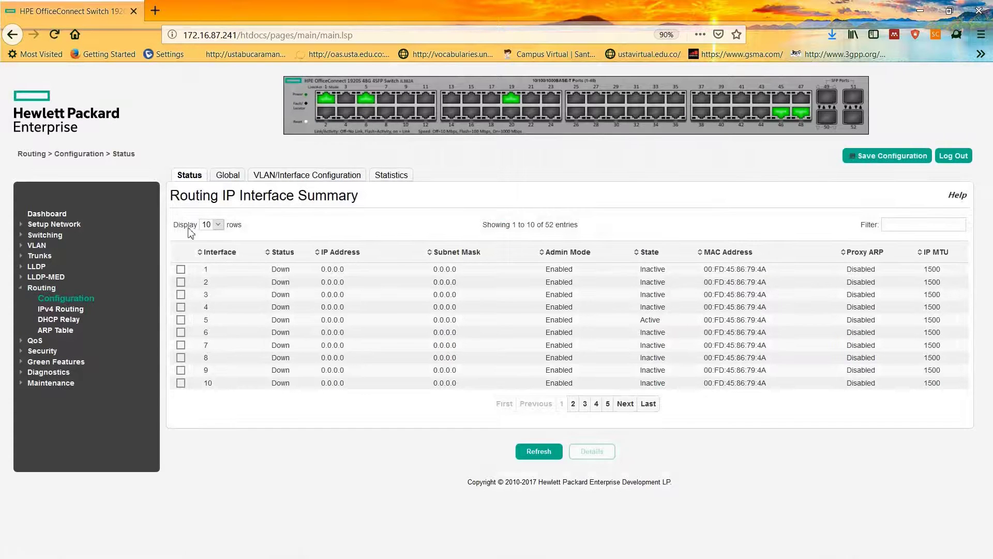
pyautogui.click(218, 226)
pyautogui.click(213, 282)
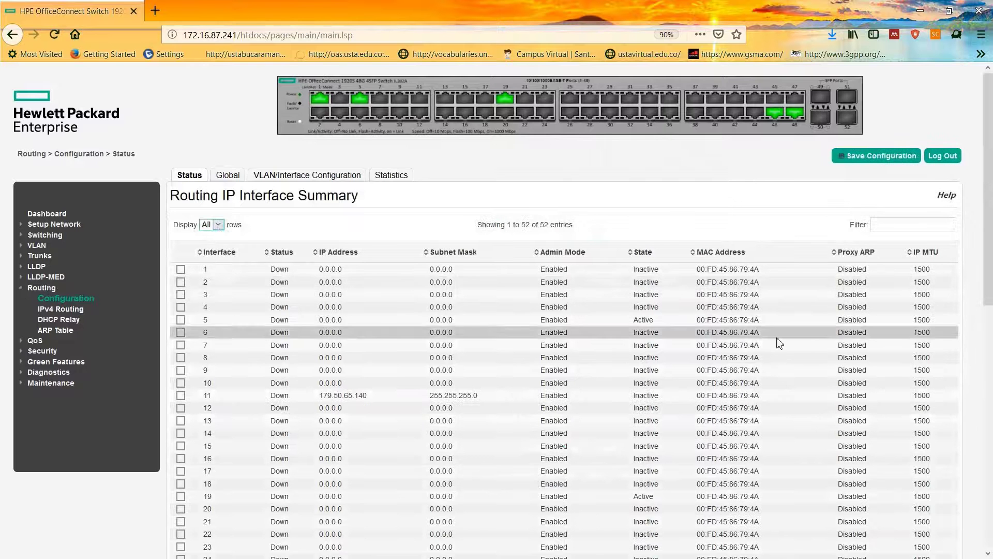
pyautogui.moveTo(990, 182); pyautogui.dragTo(992, 392)
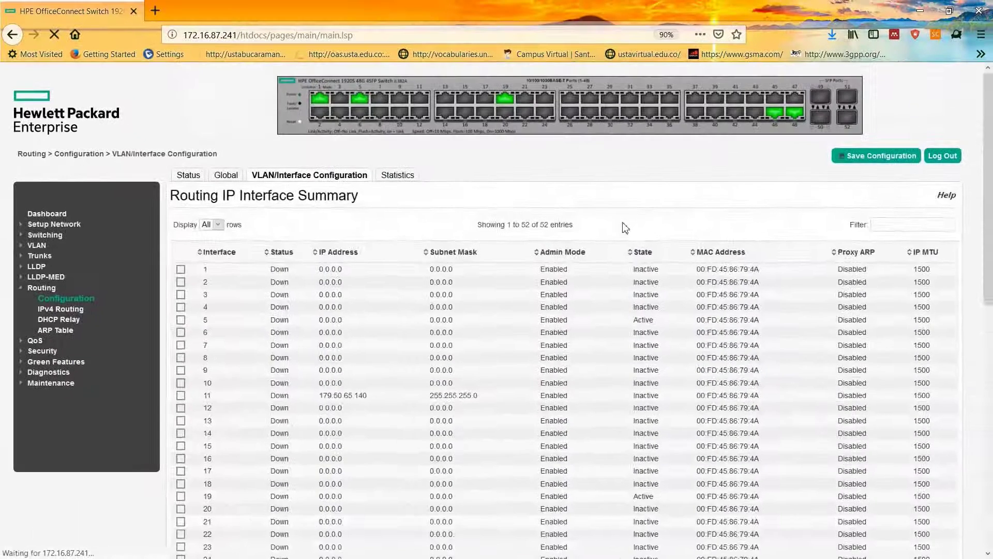
# - In the routing VLAN/Interface Configuration, enable Routing Mode and Admin Mode for VLAN 300 with the Manual IP address method
pyautogui.click(636, 200)
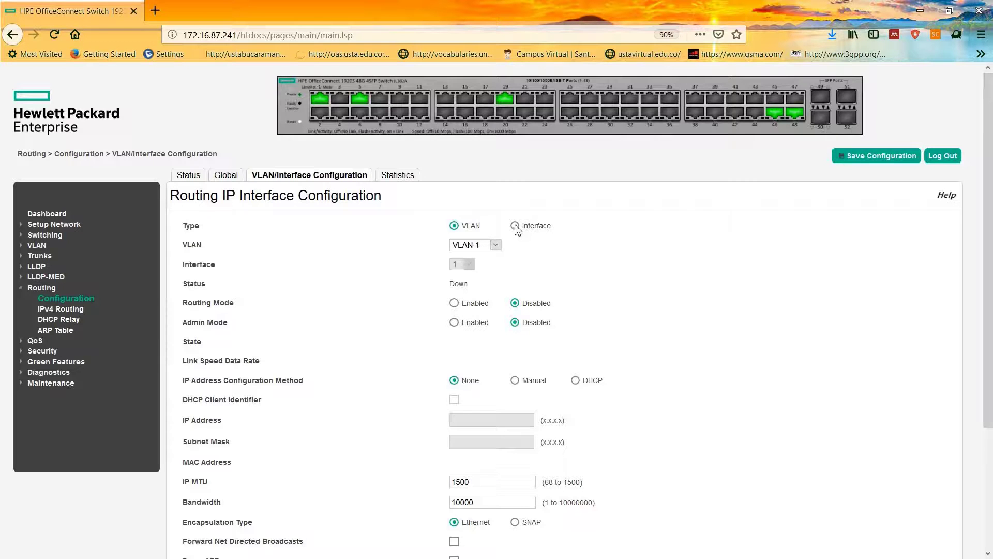
pyautogui.click(495, 245)
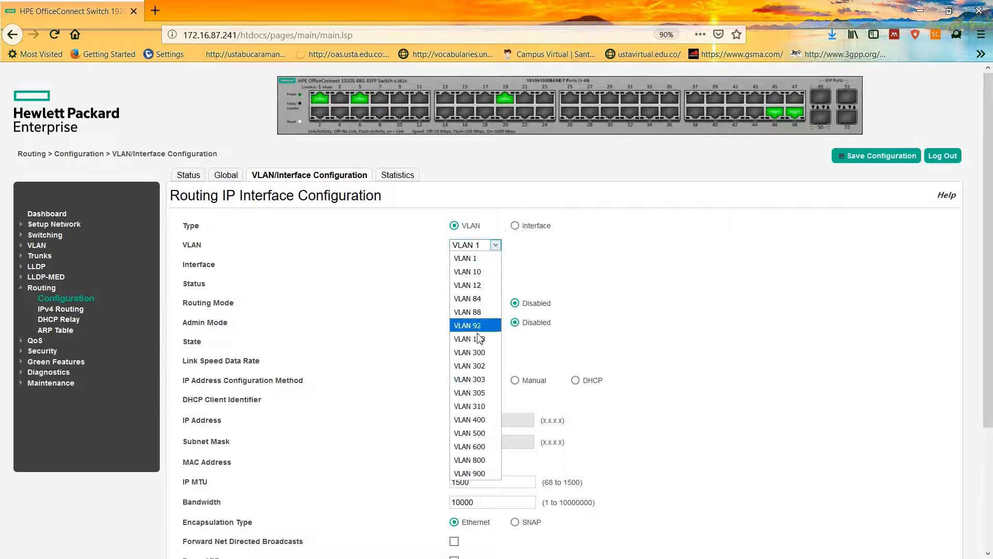
pyautogui.click(477, 353)
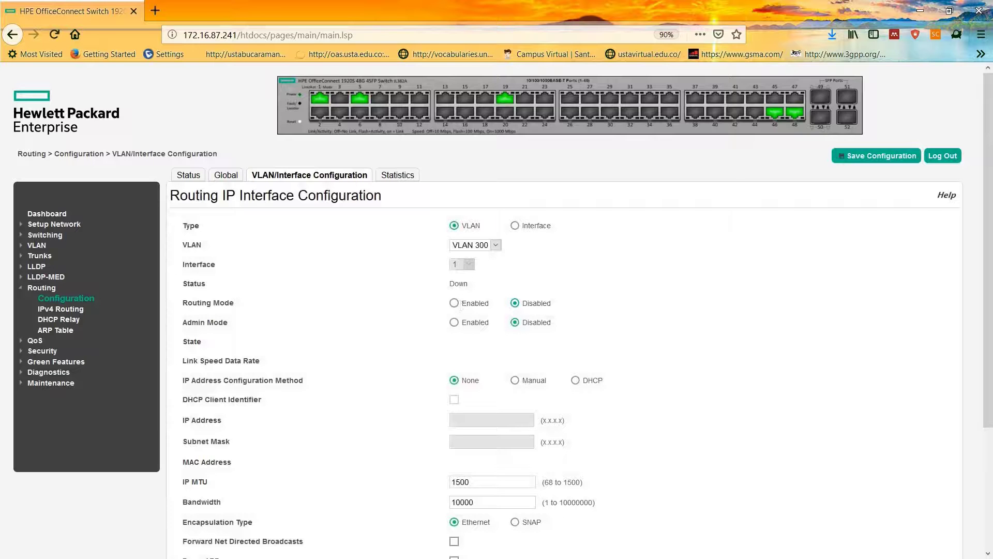
pyautogui.click(457, 304)
pyautogui.click(455, 323)
pyautogui.click(515, 382)
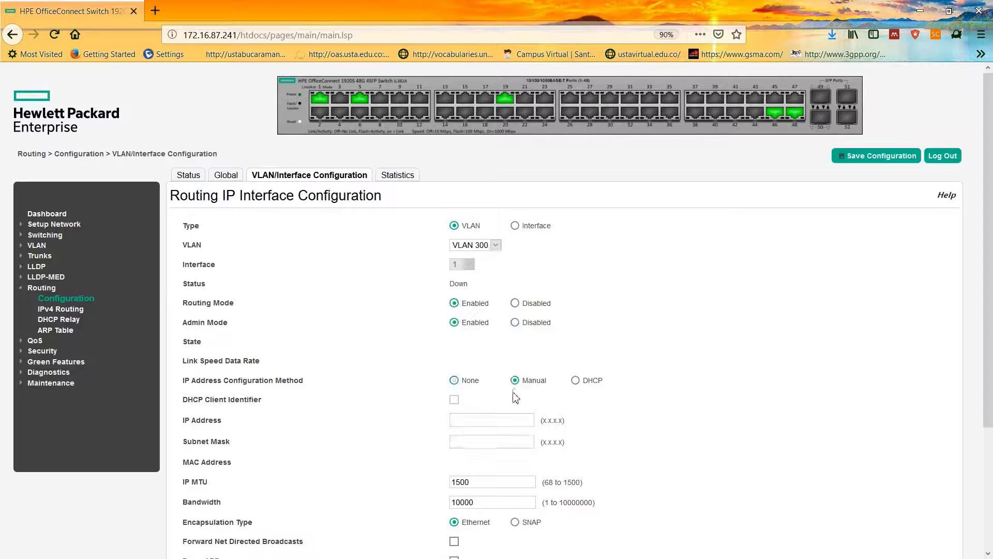
# - Set the IP address of VLAN 300's routing interface to 172.16.200.1
pyautogui.click(500, 419)
pyautogui.write('172')
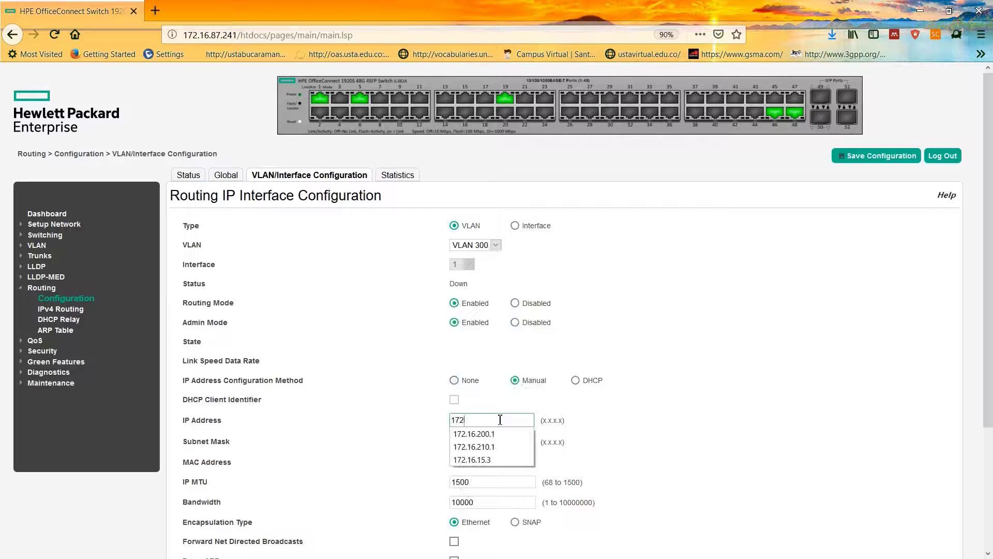
pyautogui.press('Down')
pyautogui.press('Return')
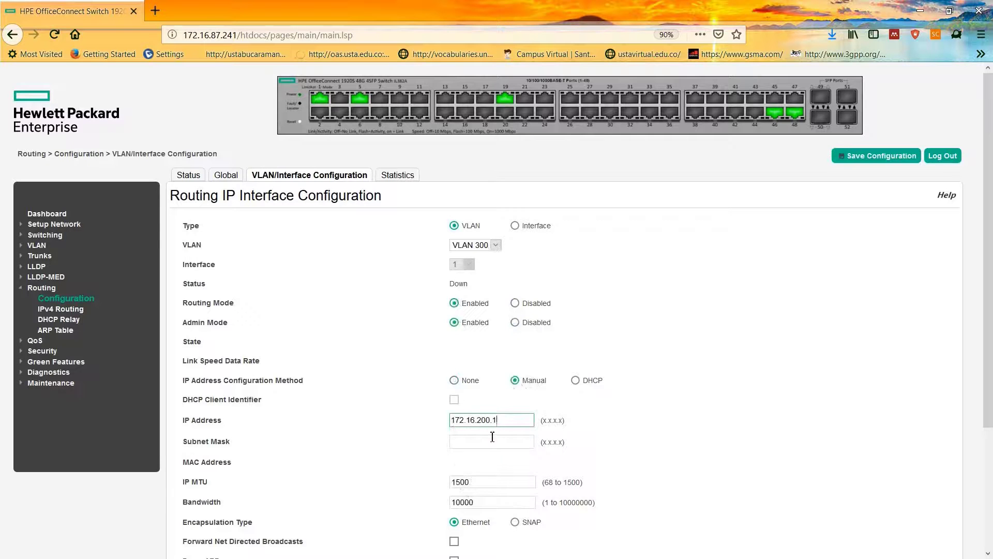
# - Set VLAN 300's subnet mask to 255.255.252.0 and apply its routing configuration
pyautogui.click(494, 441)
pyautogui.write('255')
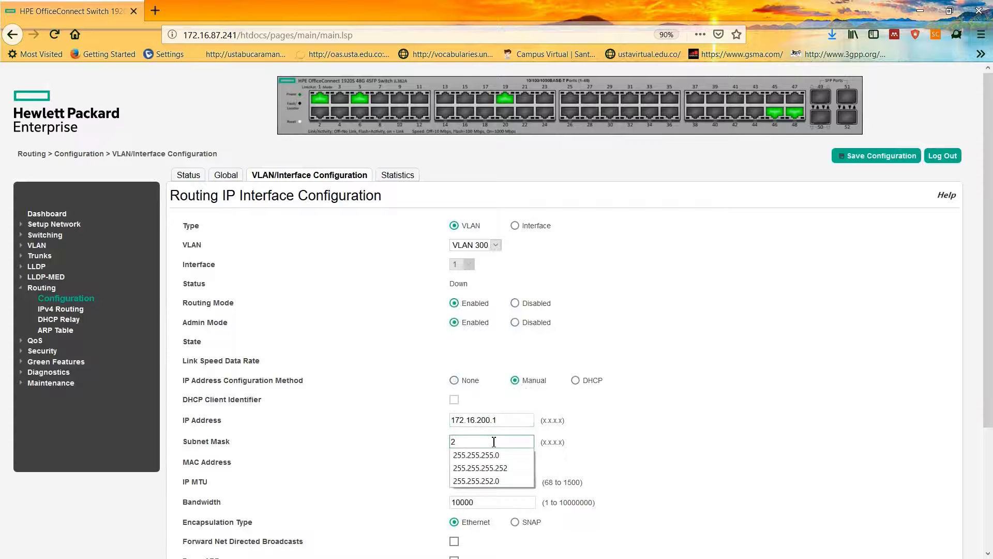
pyautogui.press('Down')
pyautogui.press('Down')
pyautogui.press('Down')
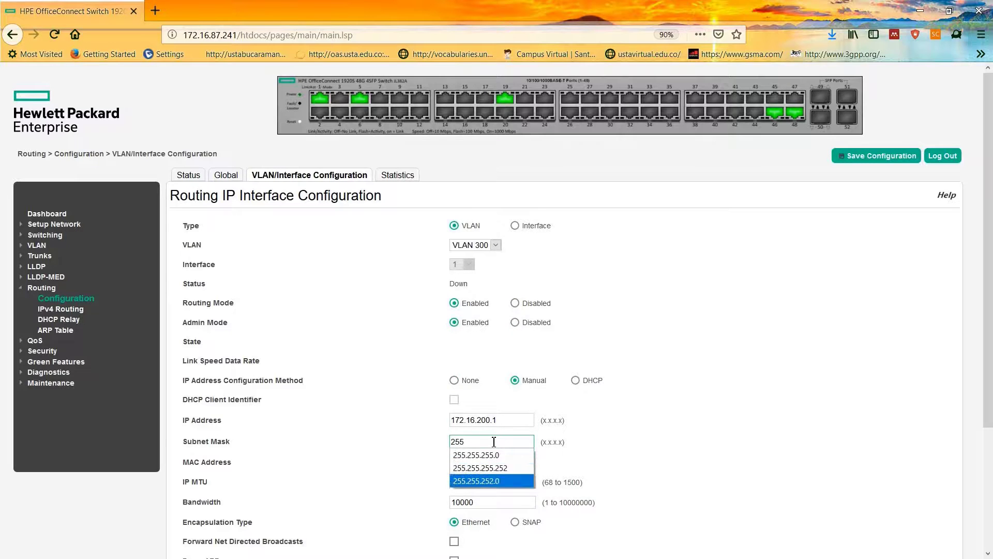
pyautogui.press('Return')
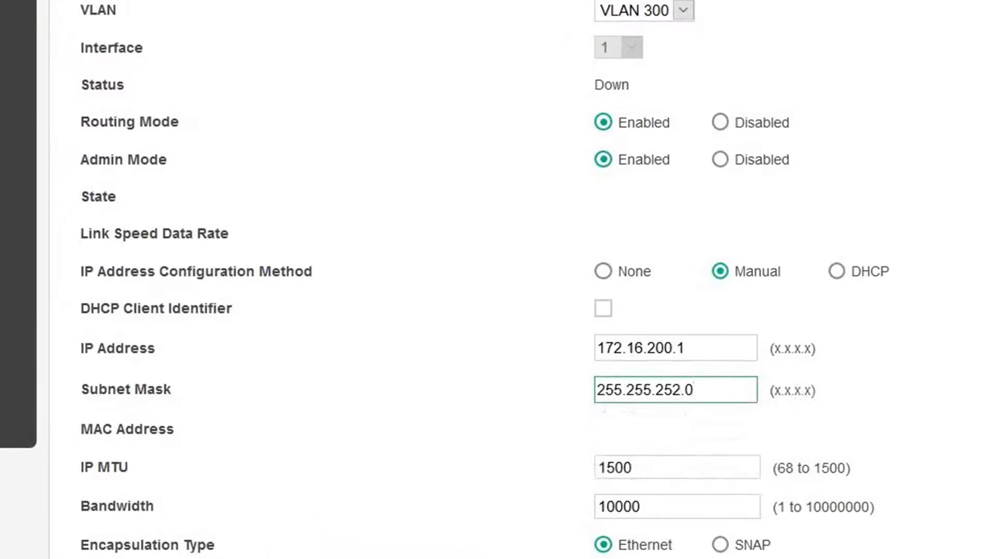
pyautogui.scroll(-2, 733, 415)
pyautogui.scroll(-2, 667, 243)
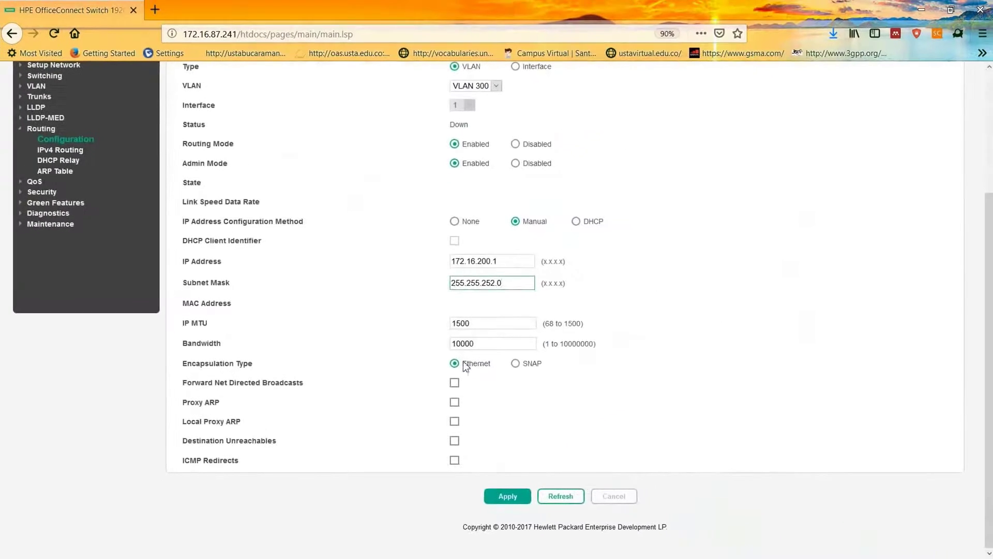
pyautogui.click(507, 497)
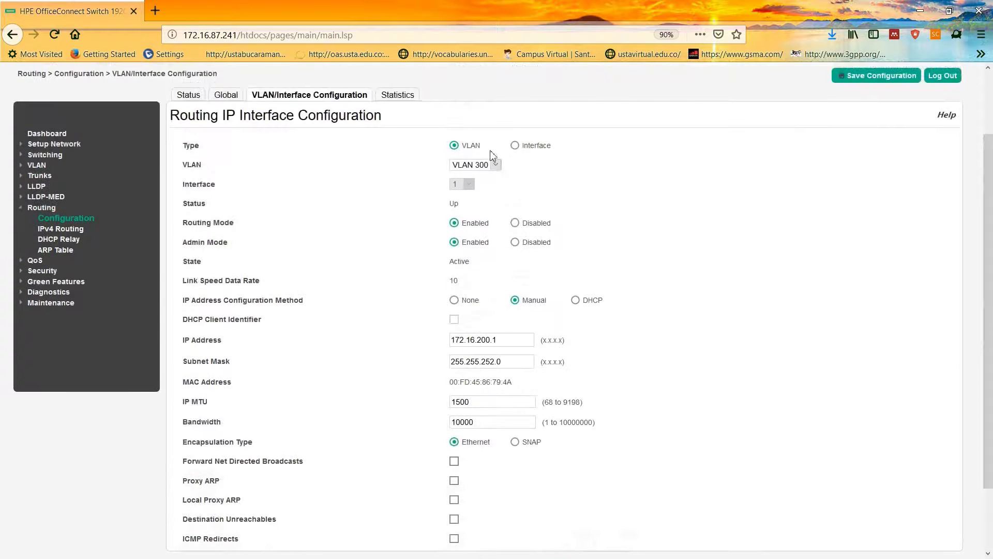
# - Enable Routing Mode and Admin Mode for VLAN 310 and choose the Manual IP address configuration method
pyautogui.click(495, 165)
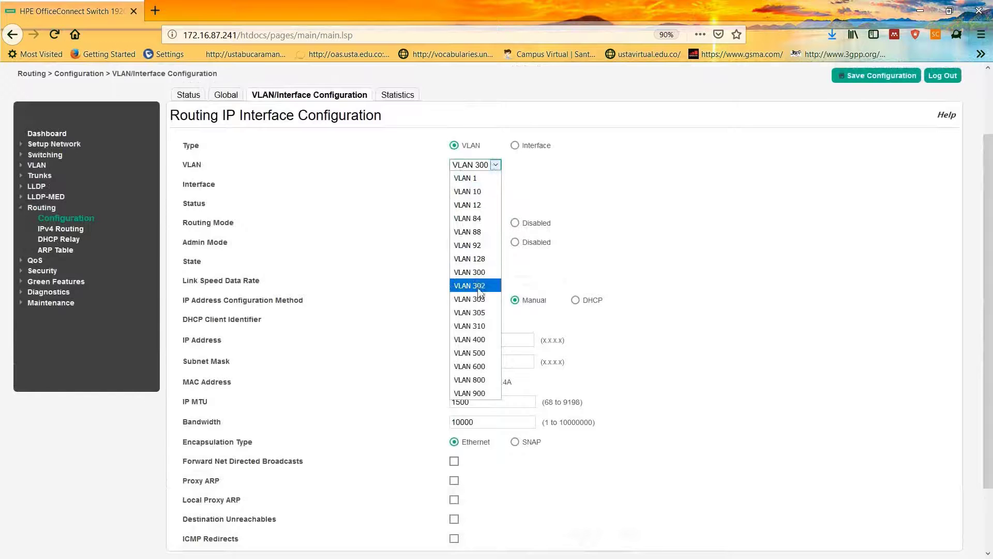
pyautogui.click(474, 324)
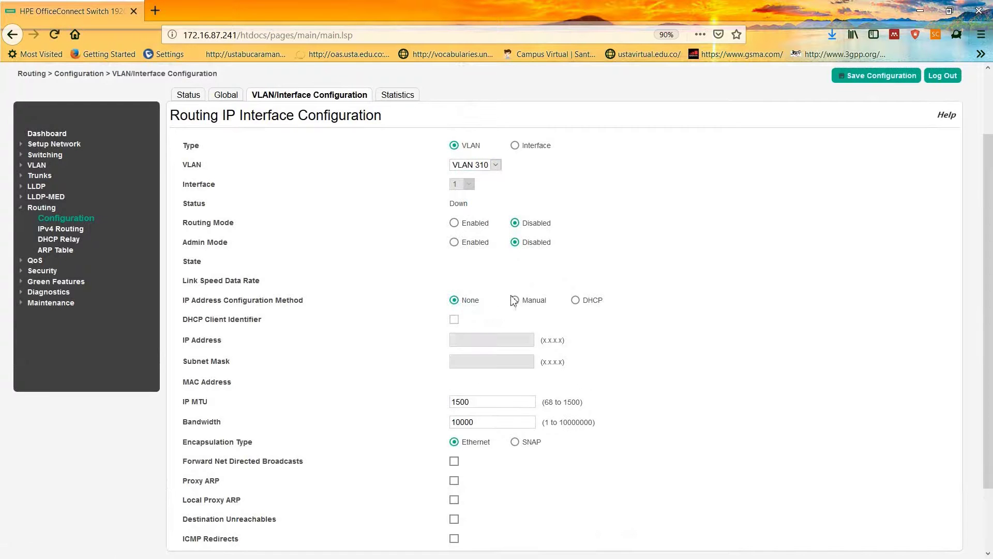
pyautogui.click(454, 223)
pyautogui.click(454, 242)
pyautogui.click(515, 300)
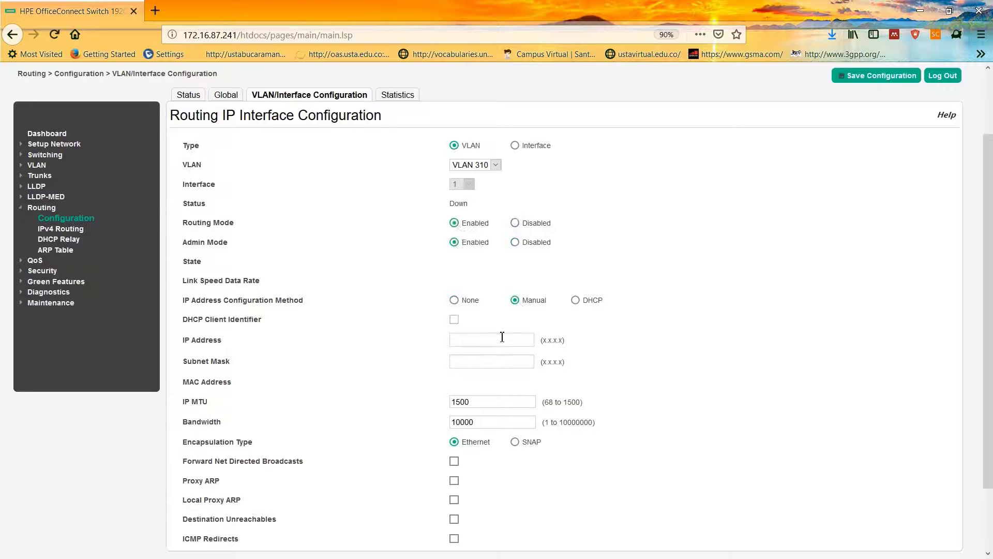
# - Set the IP address of VLAN 310's routing interface to 172.16.100.1
pyautogui.click(502, 337)
pyautogui.write('172')
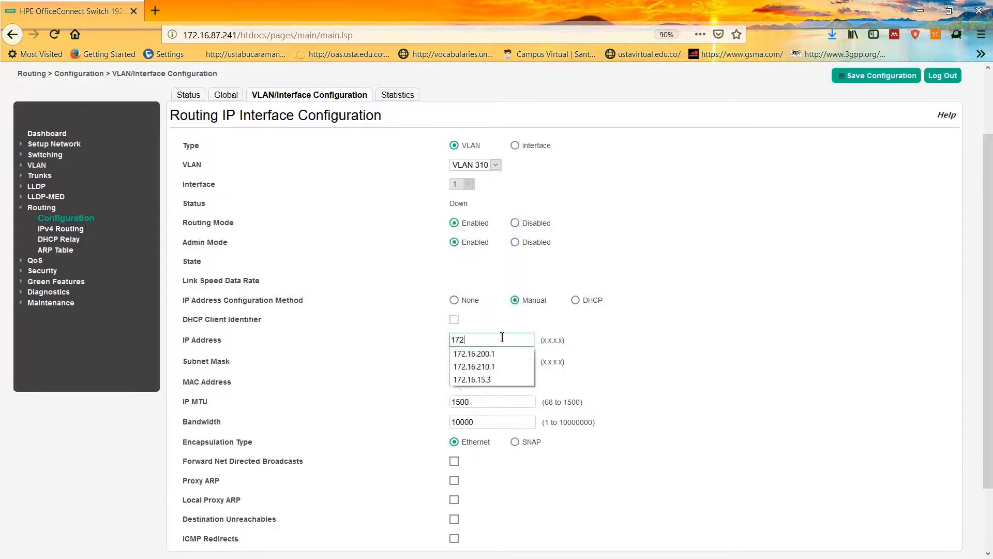
pyautogui.press('BackSpace')
pyautogui.press('Down')
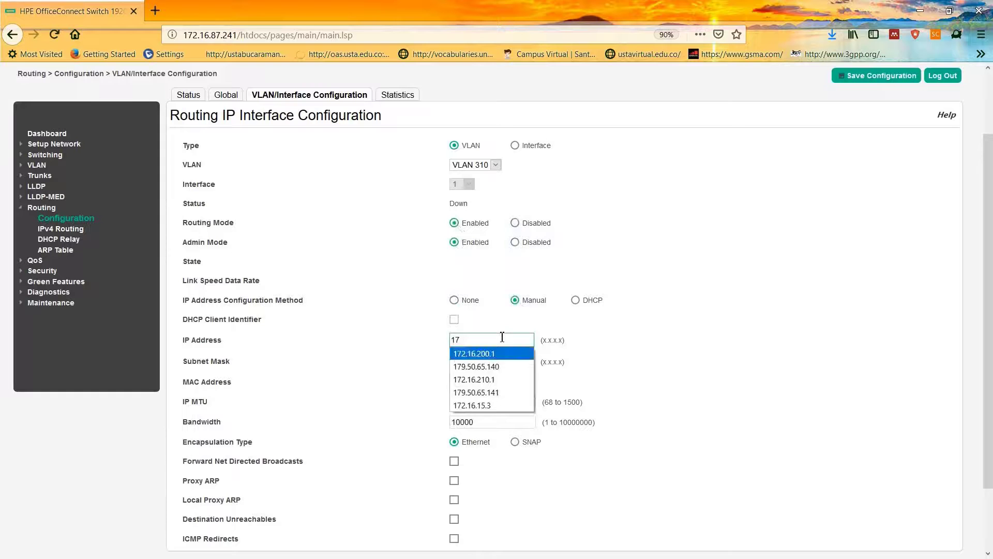
pyautogui.press('Return')
pyautogui.press('BackSpace')
pyautogui.press('BackSpace')
pyautogui.press('BackSpace')
pyautogui.press('BackSpace')
pyautogui.press('BackSpace')
pyautogui.write('1')
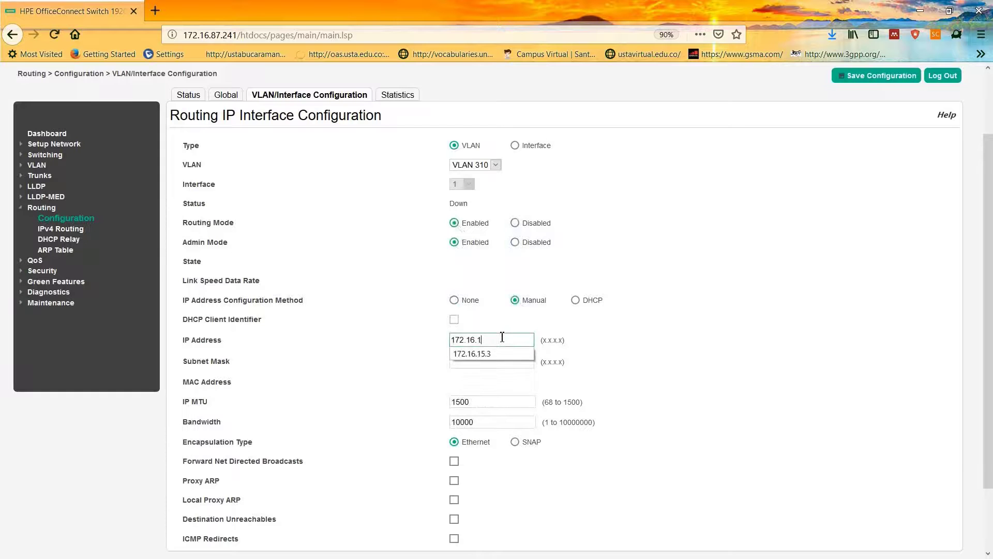
pyautogui.write('00.1')
# - Set VLAN 310's subnet mask to 255.255.252.0 and apply its routing configuration
pyautogui.press('Tab')
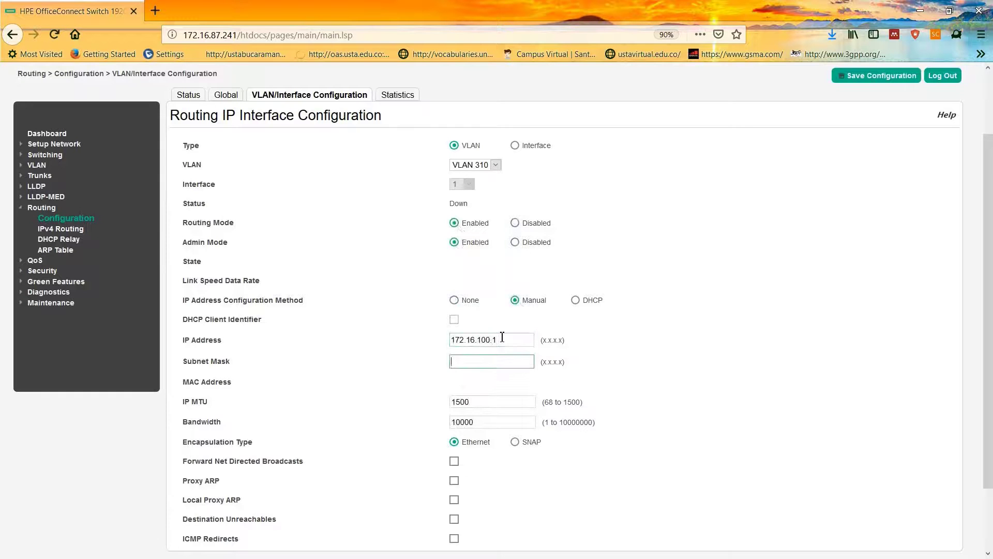
pyautogui.write('255.255.252.0')
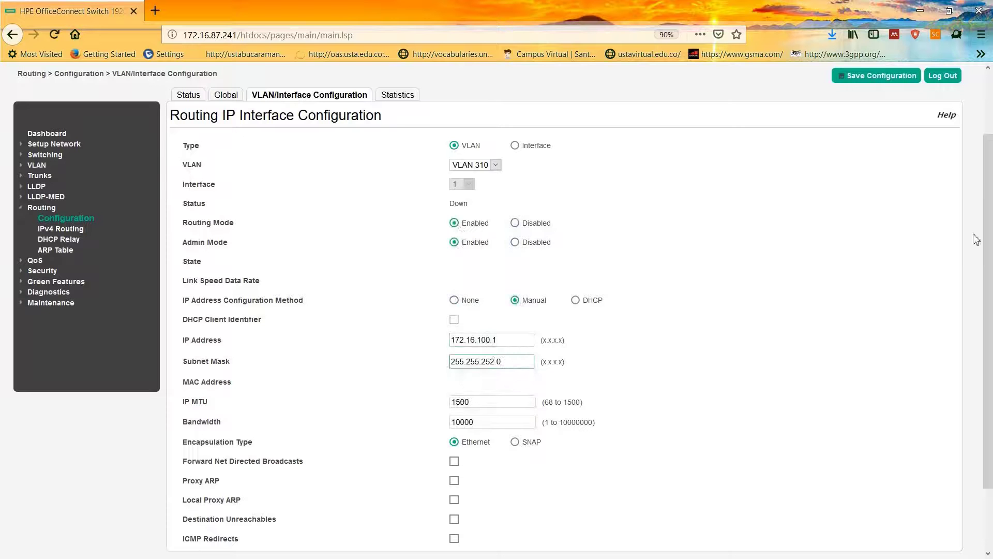
pyautogui.scroll(-2, 976, 239)
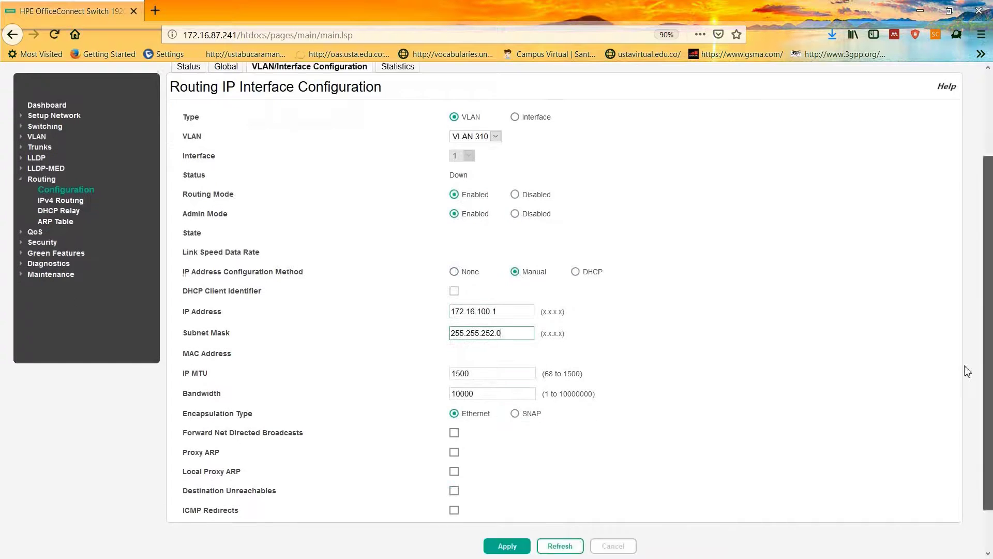
pyautogui.click(520, 497)
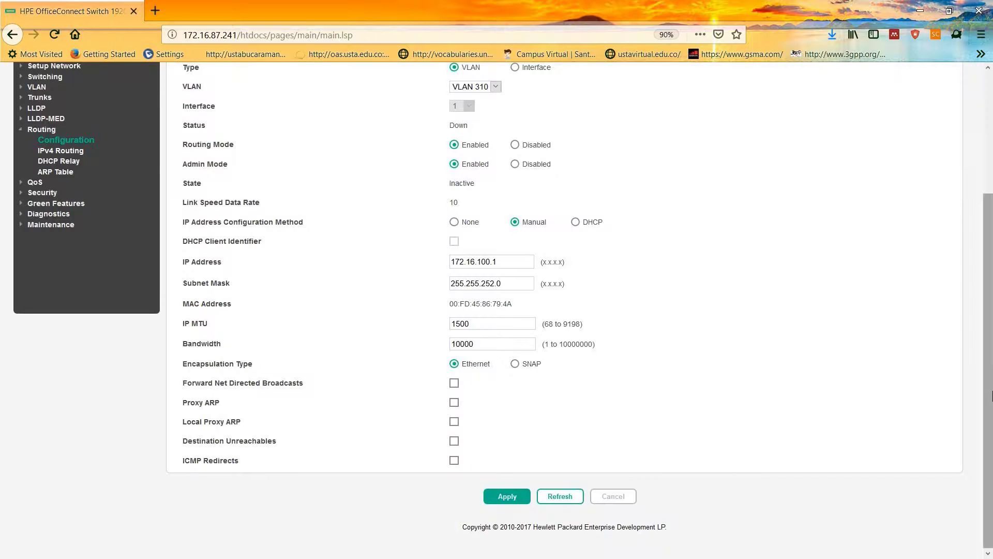
# - Check the status and state of the VLAN 310 and VLAN 300 routing interfaces, then return to the Routing IP Interface Summary
pyautogui.moveTo(992, 396); pyautogui.dragTo(991, 277)
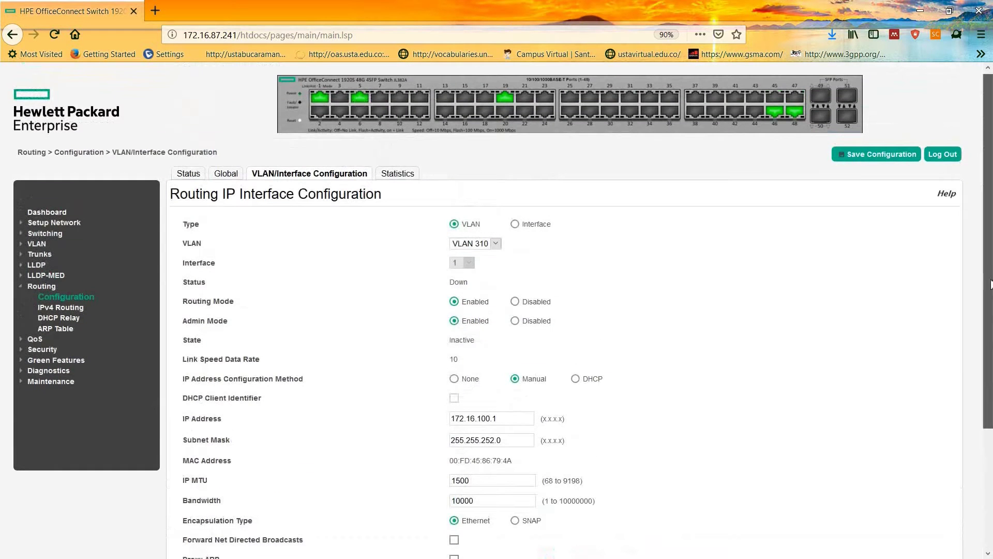
pyautogui.scroll(-1, 991, 284)
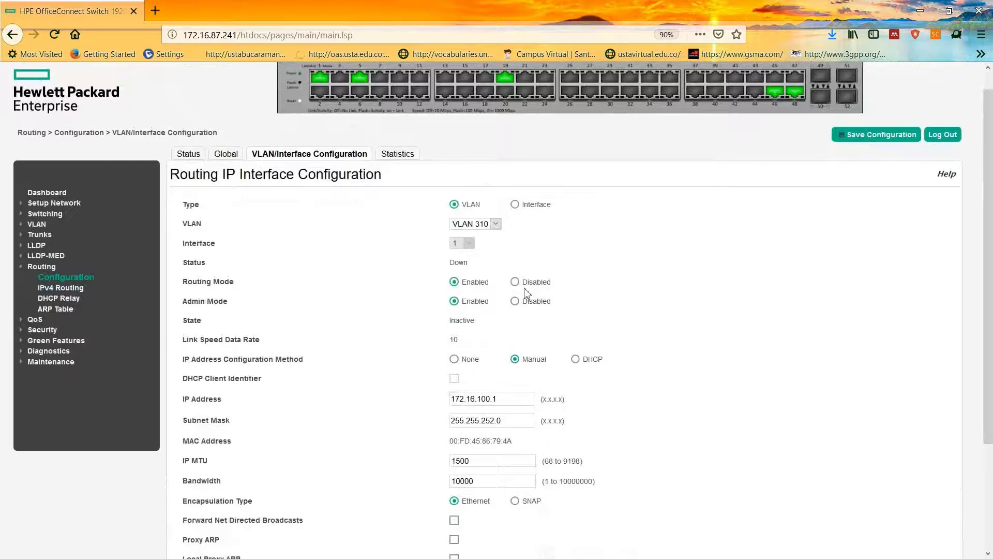
pyautogui.scroll(1, 496, 228)
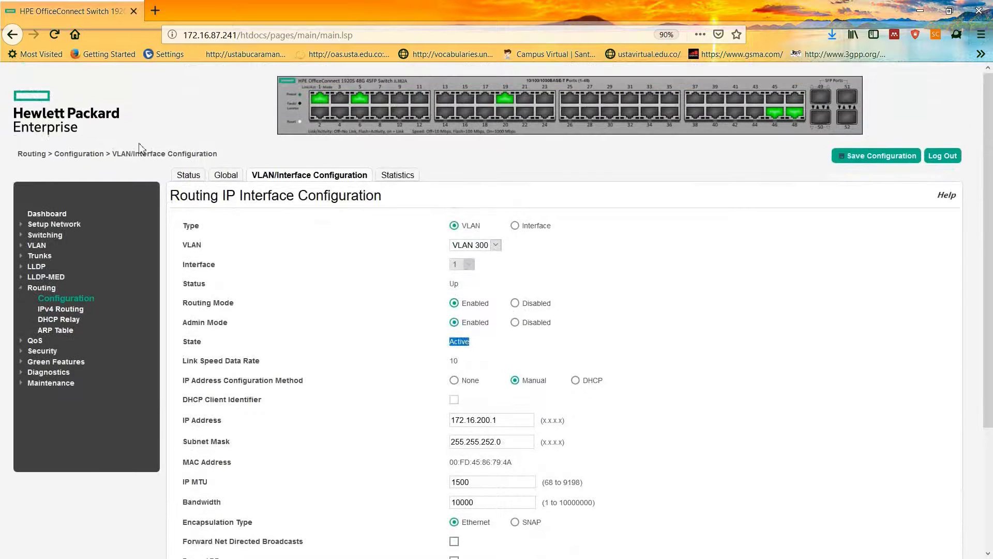
pyautogui.click(183, 176)
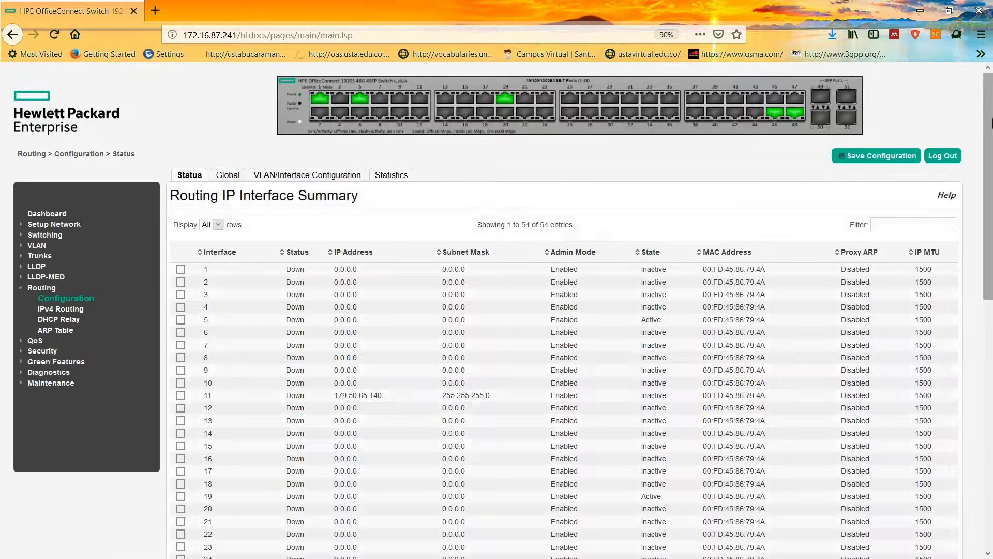
# - Add a new VLAN with ID 255 to the switch's VLAN configuration
pyautogui.moveTo(985, 124); pyautogui.dragTo(991, 438)
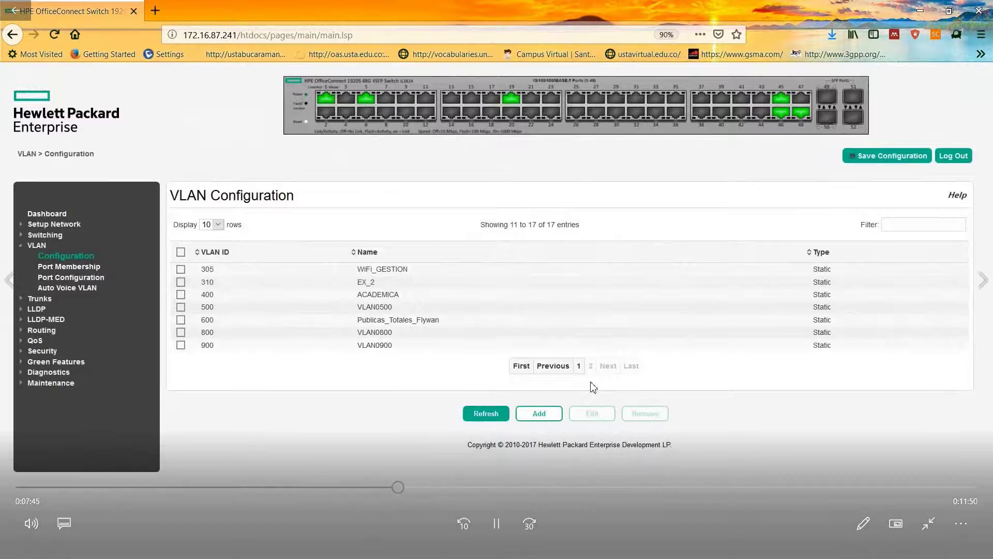
pyautogui.click(538, 413)
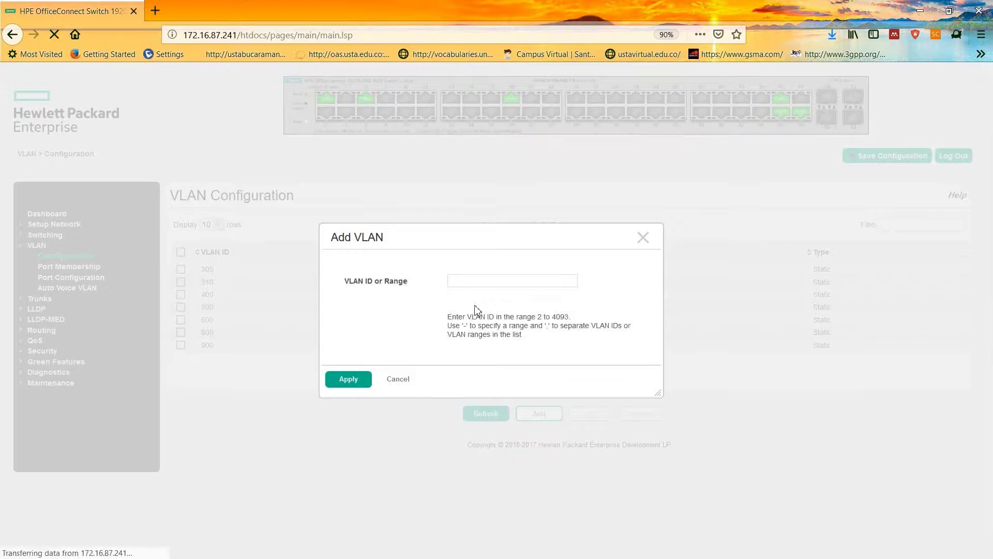
pyautogui.click(502, 281)
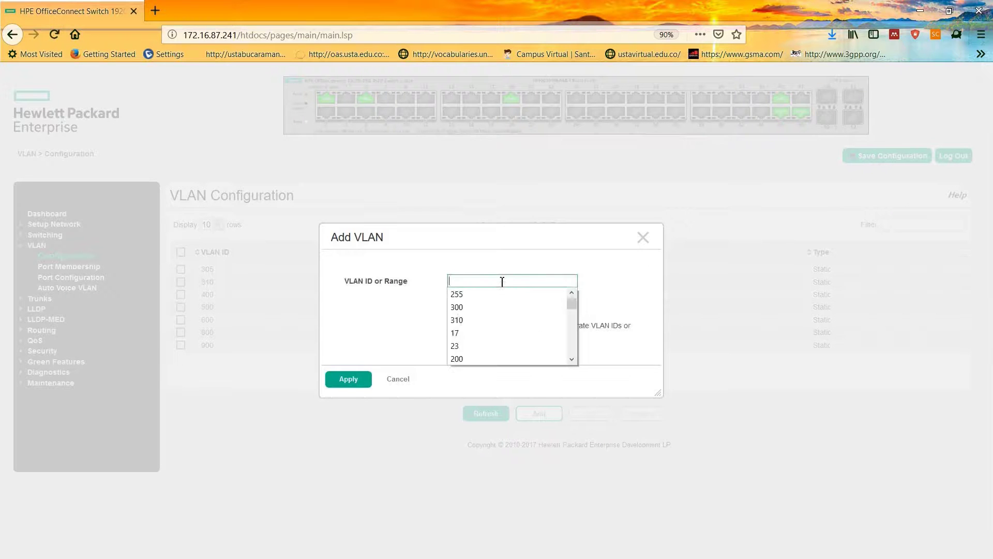
pyautogui.write('255')
pyautogui.press('Return')
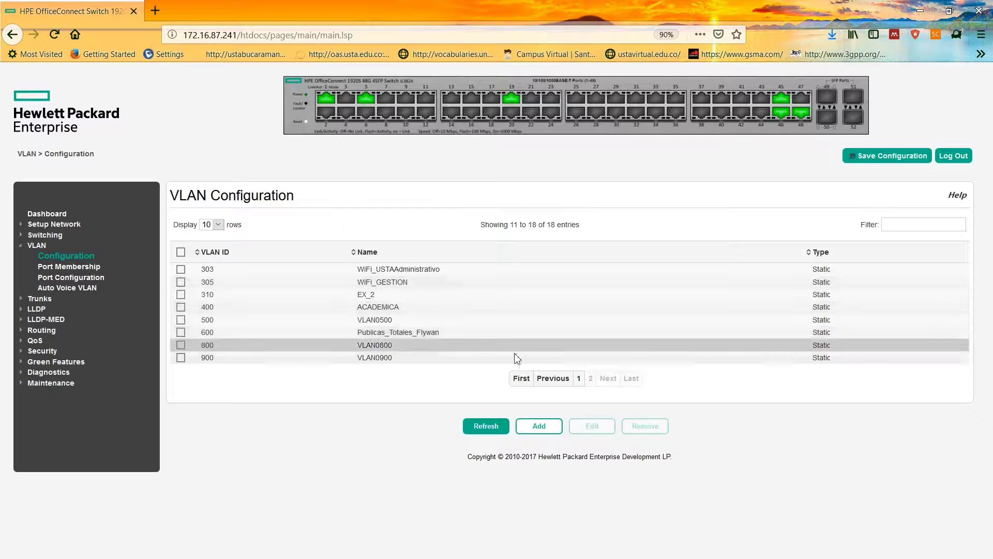
# - Rename VLAN 255 as CX_to_SW2 and apply the change
pyautogui.click(554, 379)
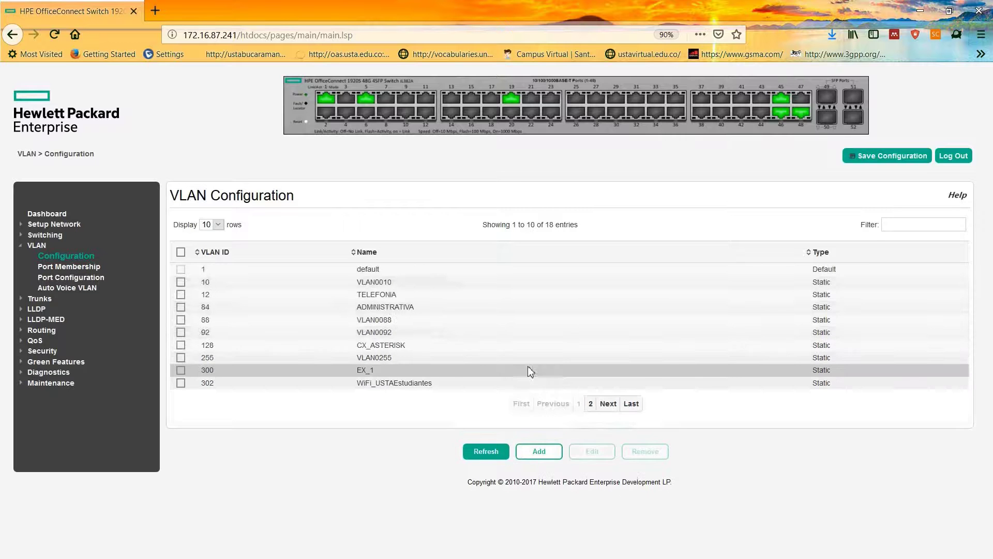
pyautogui.click(421, 358)
pyautogui.click(591, 451)
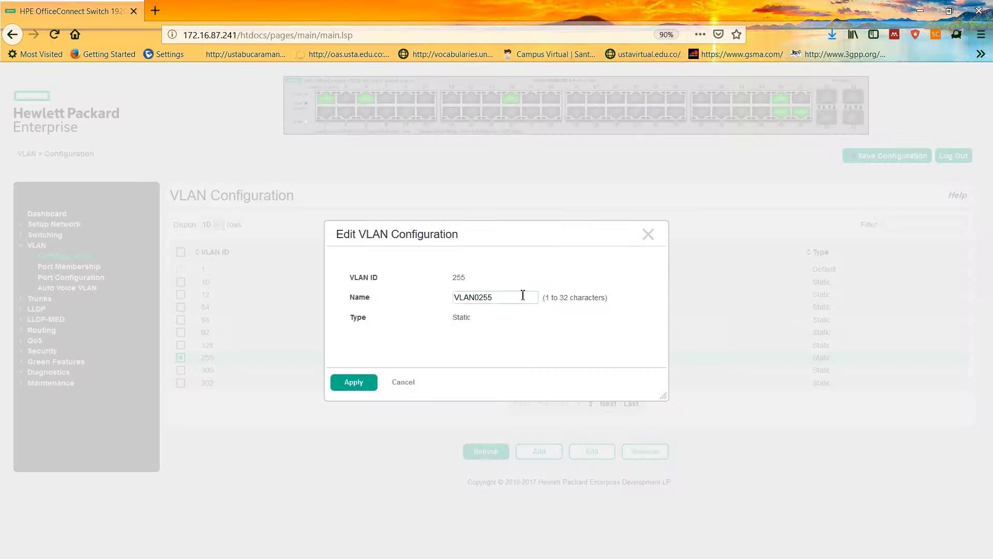
pyautogui.doubleClick(519, 295)
pyautogui.write('CX_')
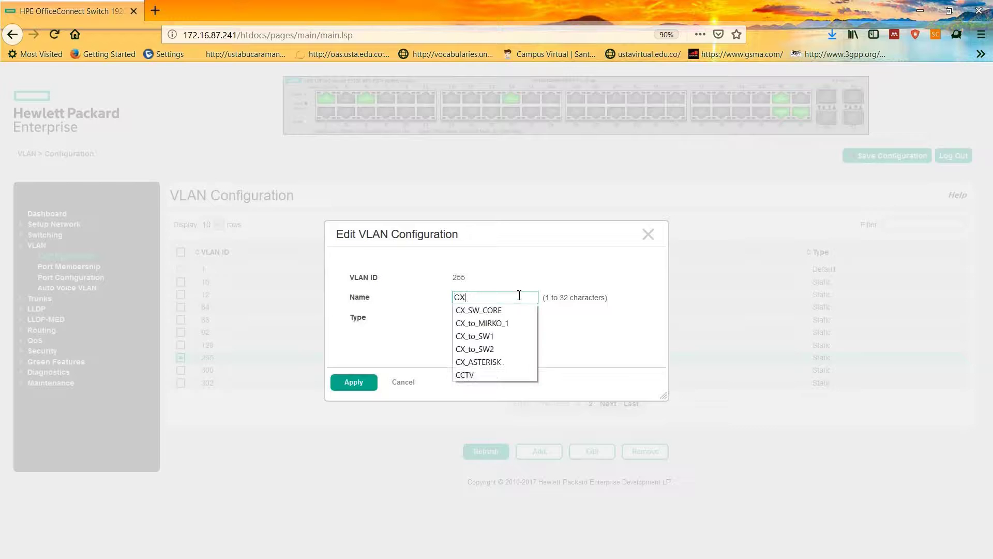
pyautogui.press('Down')
pyautogui.press('Down')
pyautogui.press('Down')
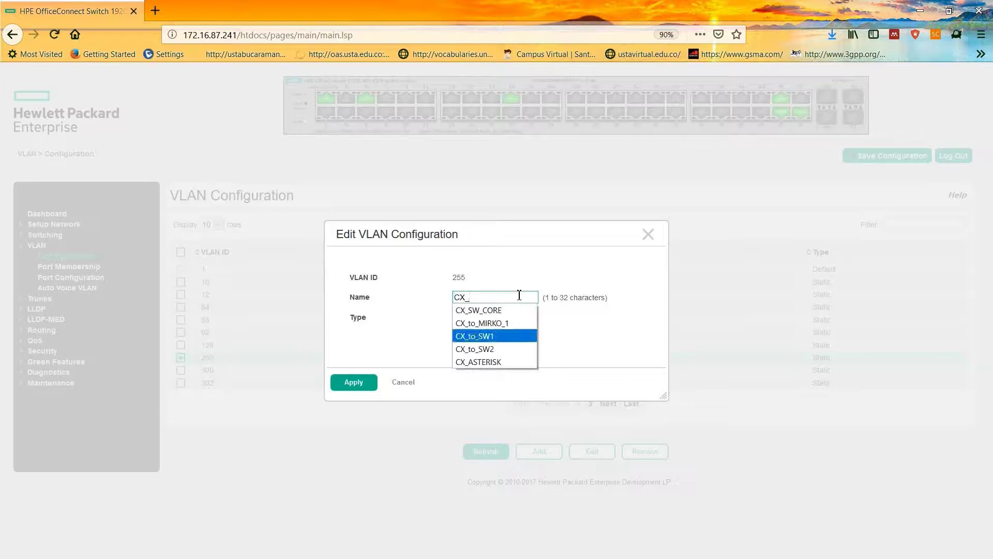
pyautogui.press('Down')
pyautogui.press('Return')
pyautogui.click(362, 383)
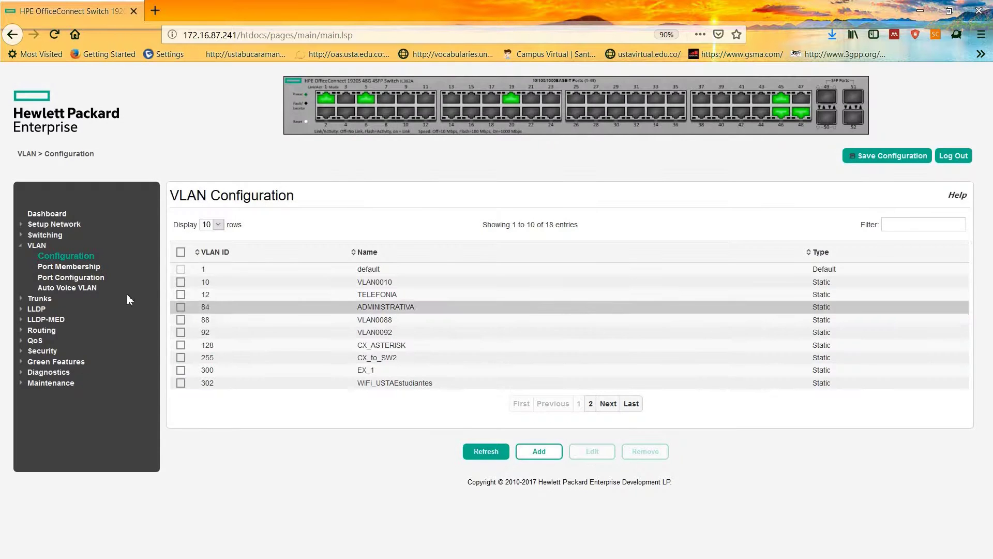
# - Include interface 48 as an untagged member of VLAN 255 and apply the membership
pyautogui.click(91, 269)
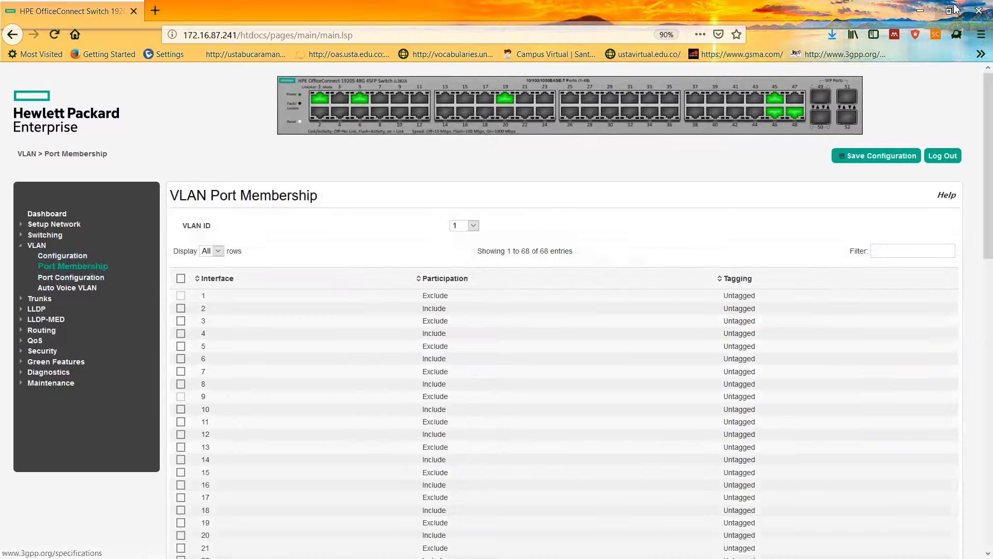
pyautogui.click(473, 226)
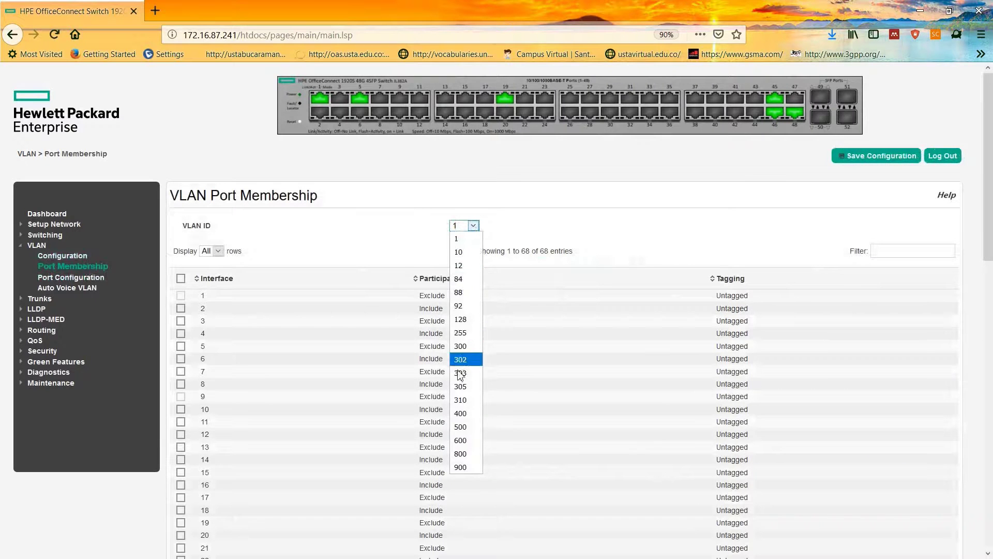
pyautogui.click(461, 333)
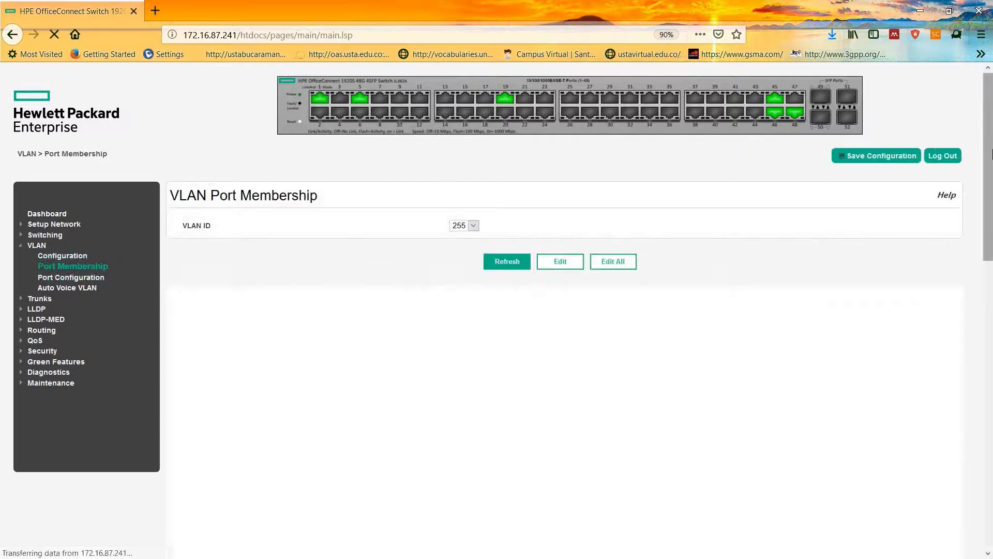
pyautogui.scroll(-10, 978, 366)
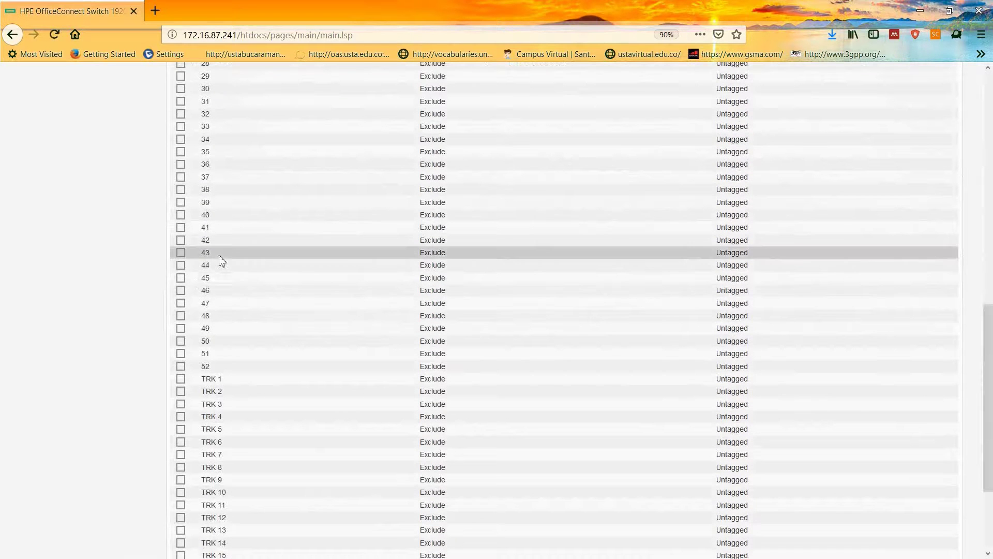
pyautogui.click(181, 316)
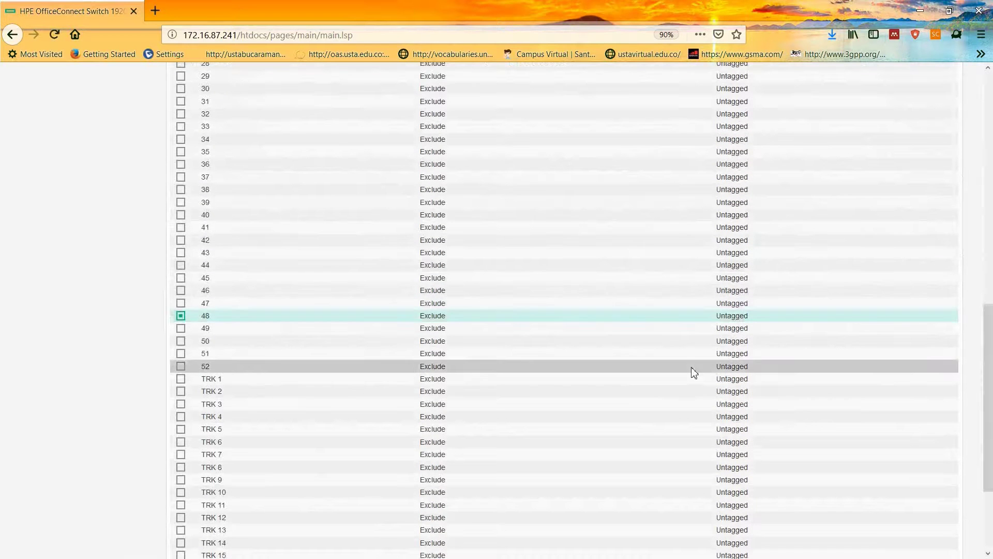
pyautogui.scroll(-3, 692, 371)
pyautogui.click(562, 497)
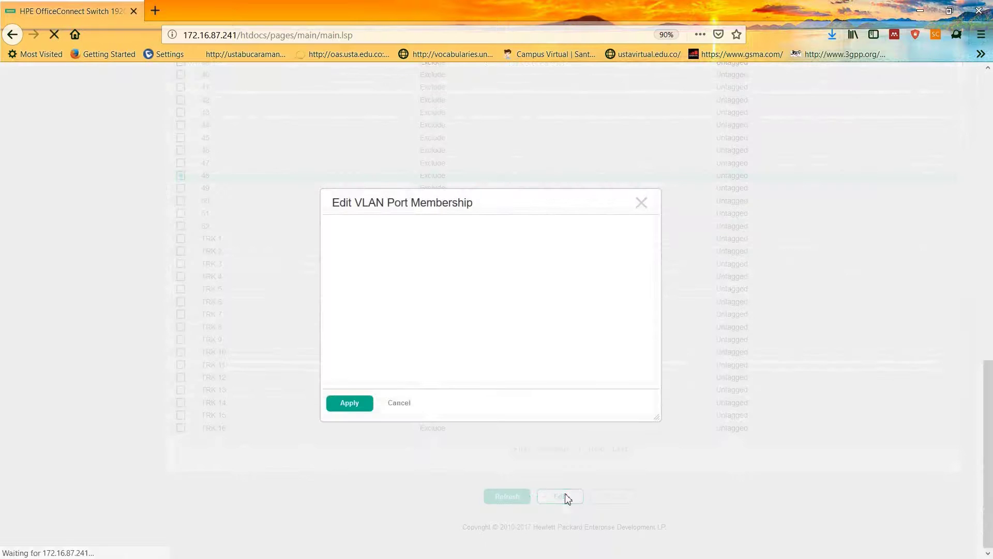
pyautogui.click(454, 337)
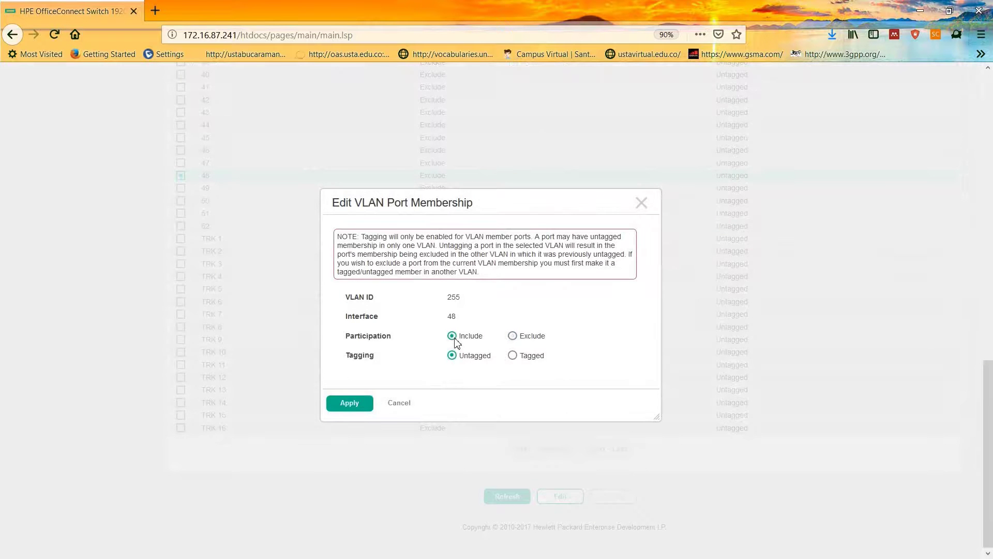
pyautogui.click(356, 405)
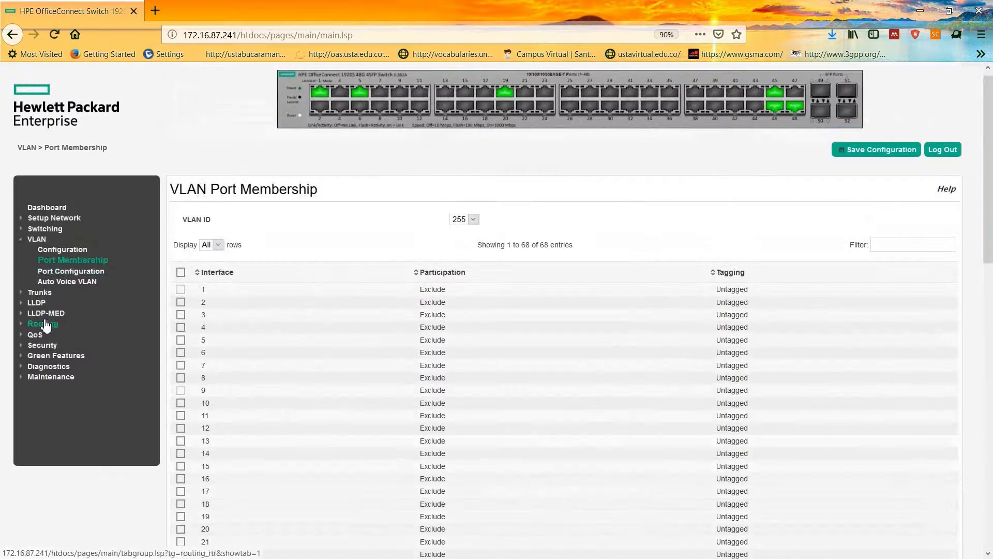
# - In the routing interface configuration of VLAN 255, enable Routing Mode and Admin Mode and choose the Manual IP address configuration method
pyautogui.click(45, 325)
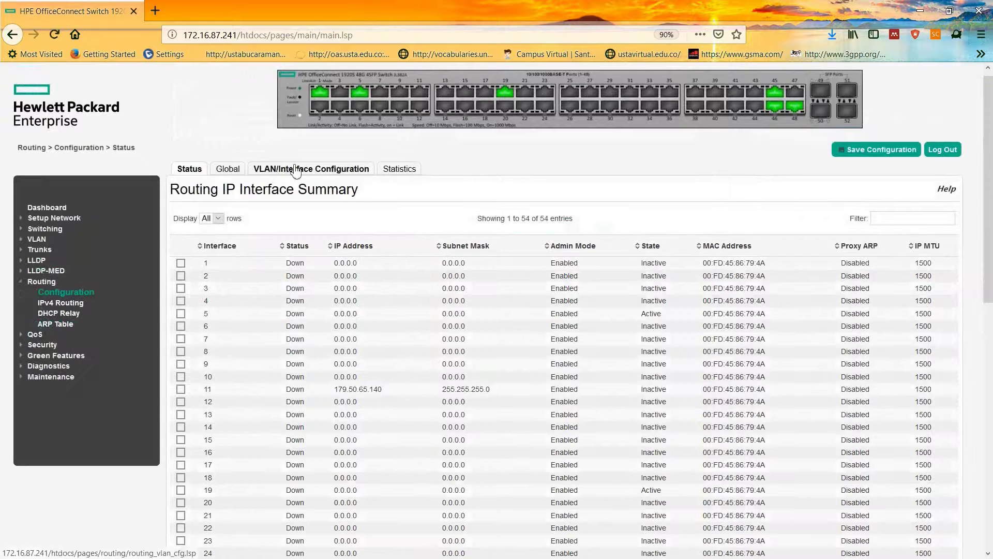
pyautogui.click(296, 170)
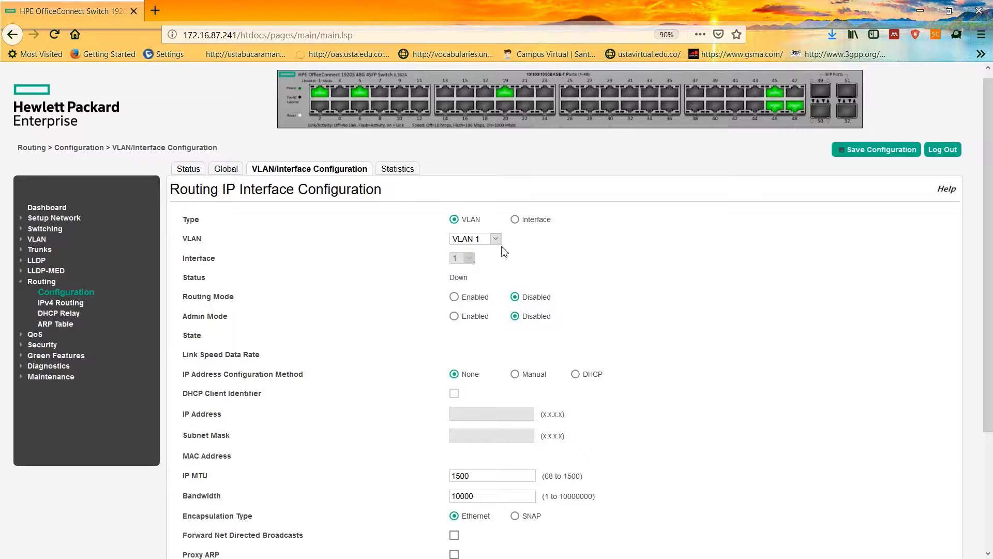
pyautogui.click(496, 239)
pyautogui.click(455, 297)
pyautogui.click(454, 316)
pyautogui.click(514, 374)
# - Give VLAN 255's routing interface the IP address 10.5.0.1 with subnet mask 255.255.255.252 and apply the configuration
pyautogui.click(492, 413)
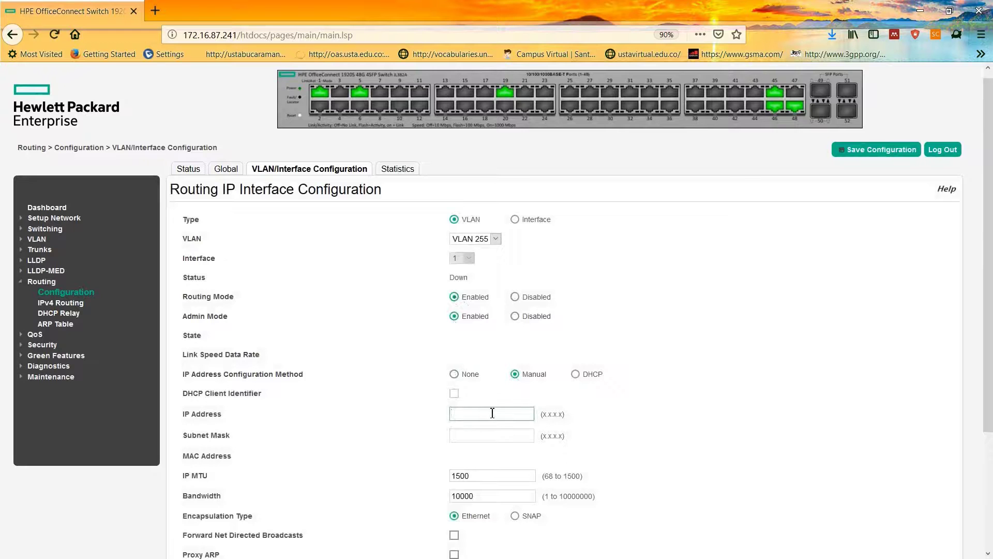
pyautogui.write('10.5.0.2')
pyautogui.press('BackSpace')
pyautogui.write('1')
pyautogui.press('Tab')
pyautogui.write('2')
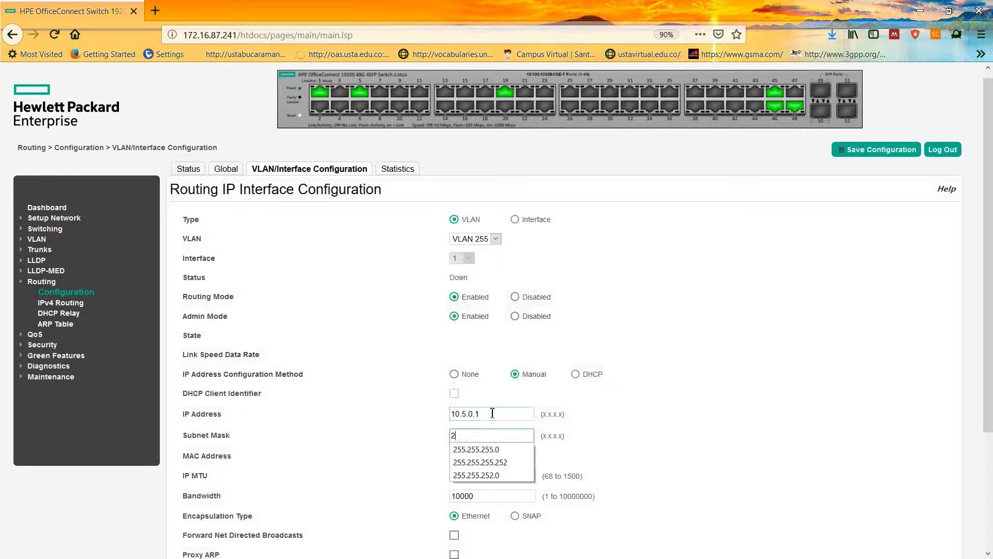
pyautogui.write('55.255.255.252')
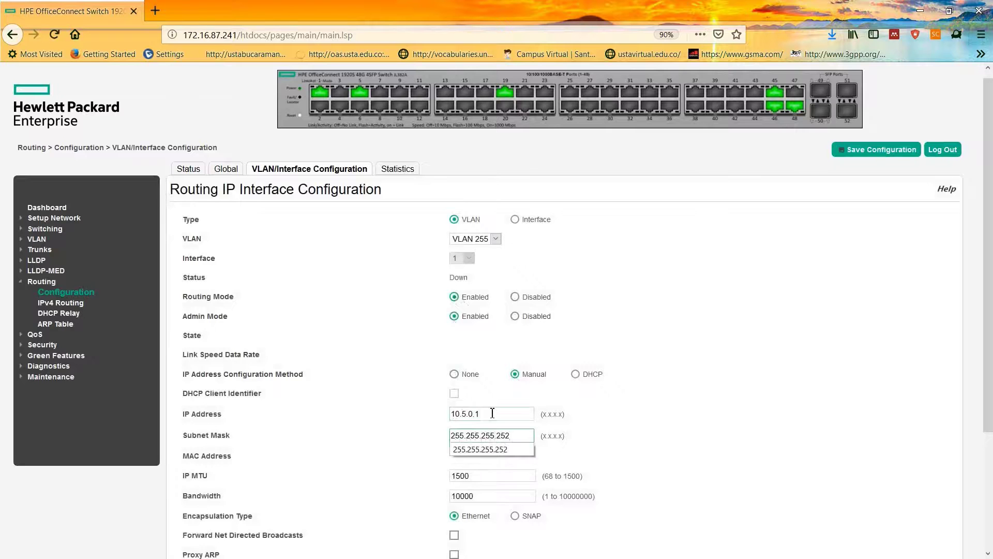
pyautogui.scroll(-3, 991, 254)
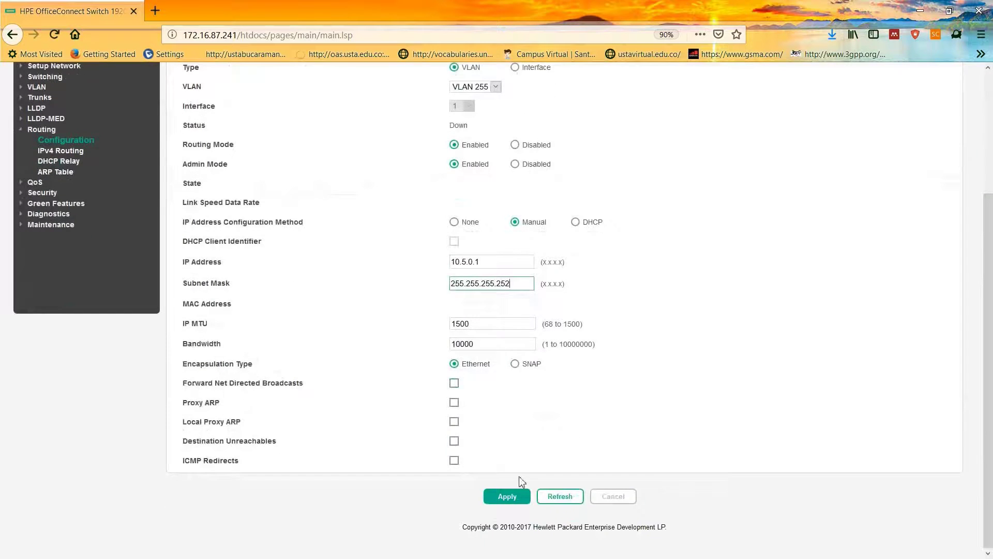
pyautogui.click(507, 496)
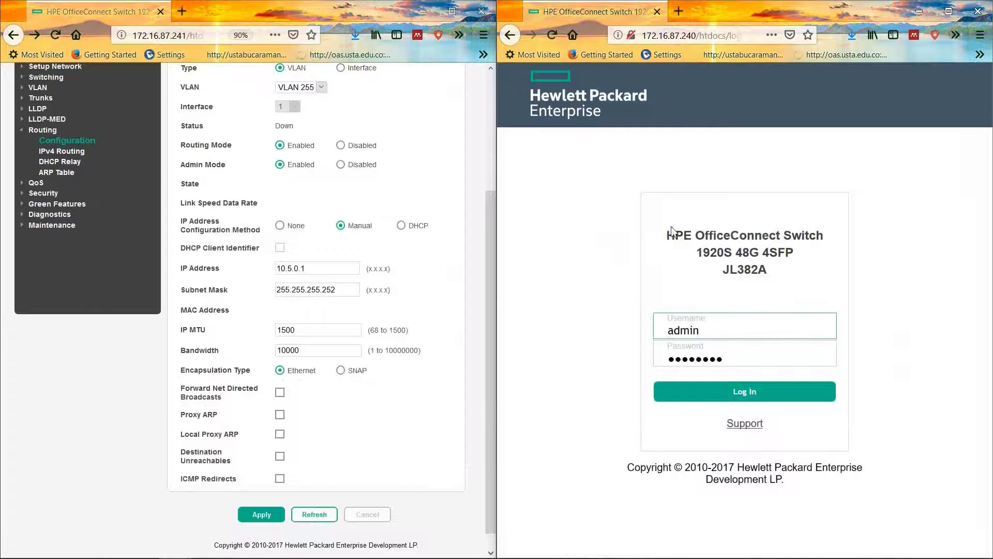
# - Log in to the second switch at 172.16.87.240, maximize its window and open its VLAN configuration
pyautogui.click(731, 393)
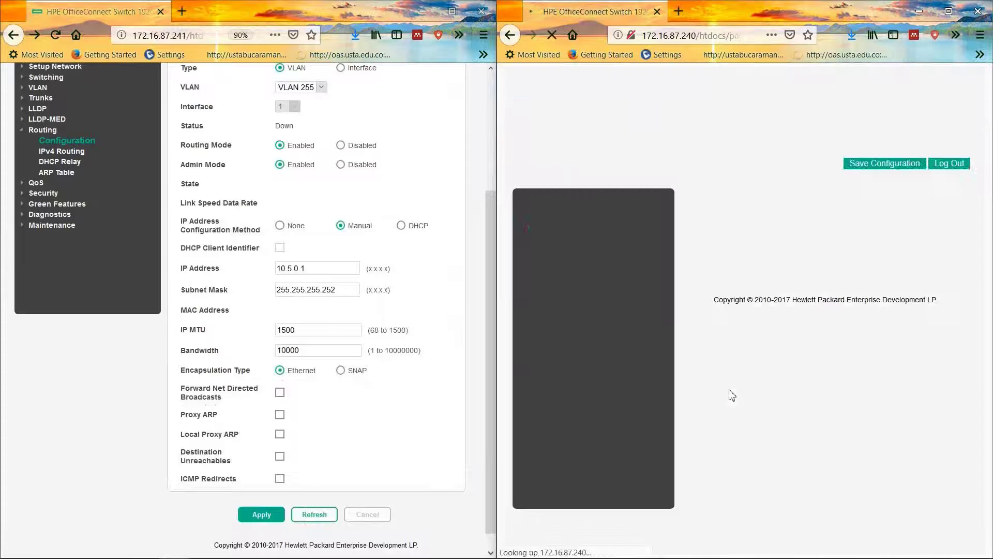
pyautogui.click(949, 12)
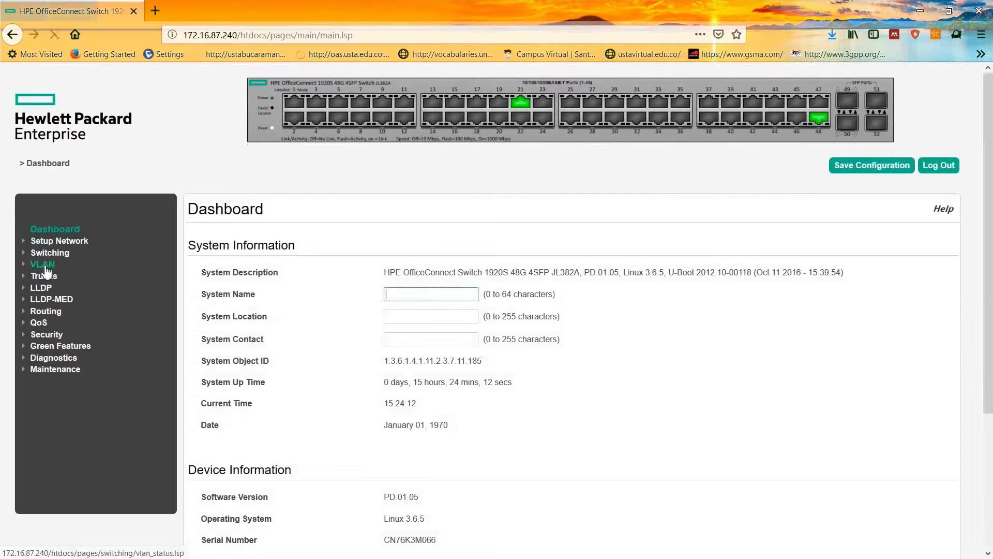
pyautogui.click(43, 263)
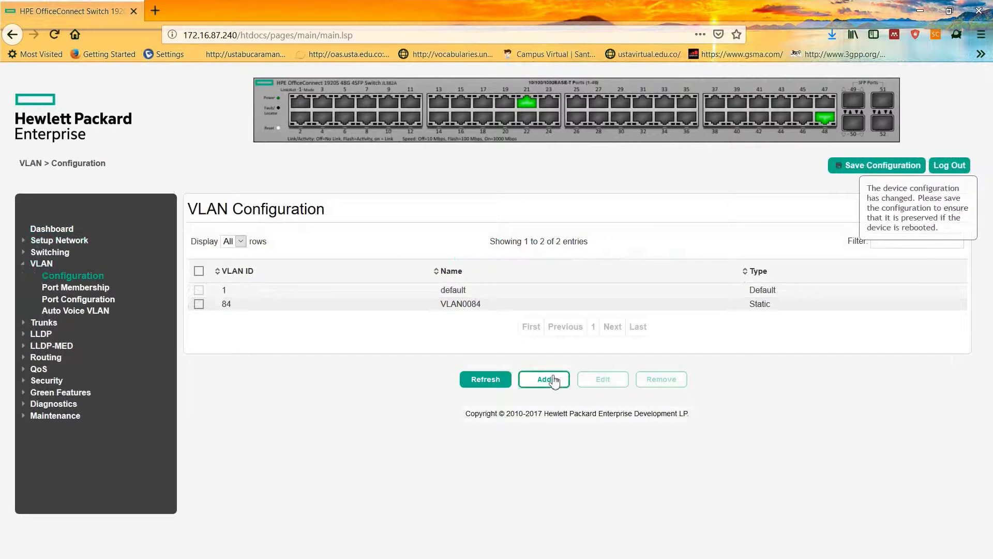
# - Add VLANs 200 and 210 to the second switch's VLAN configuration
pyautogui.click(544, 380)
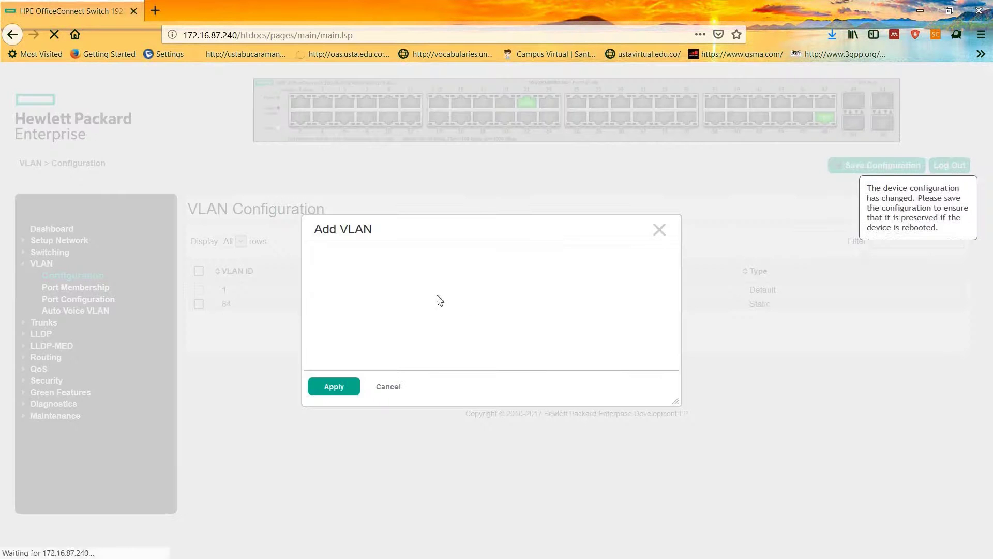
pyautogui.click(501, 280)
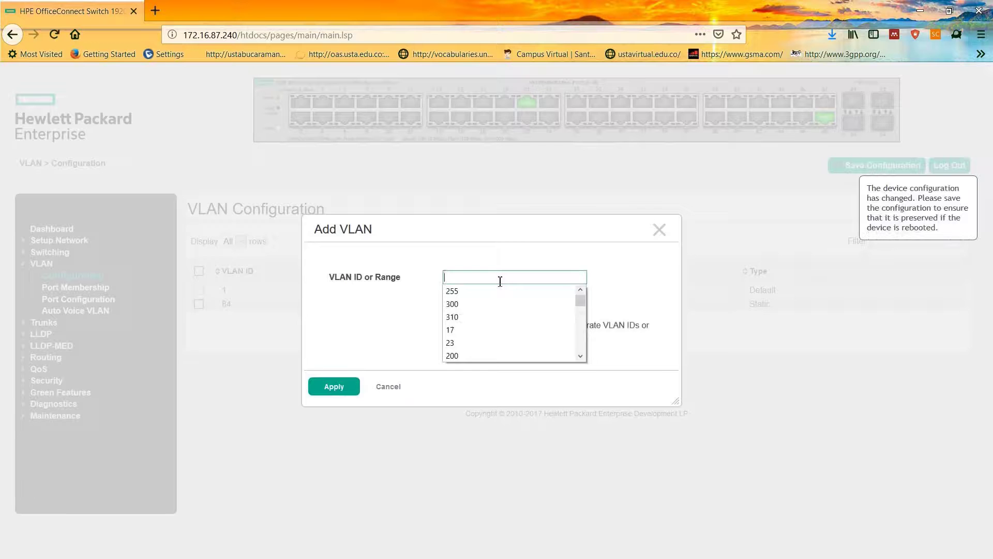
pyautogui.write('200')
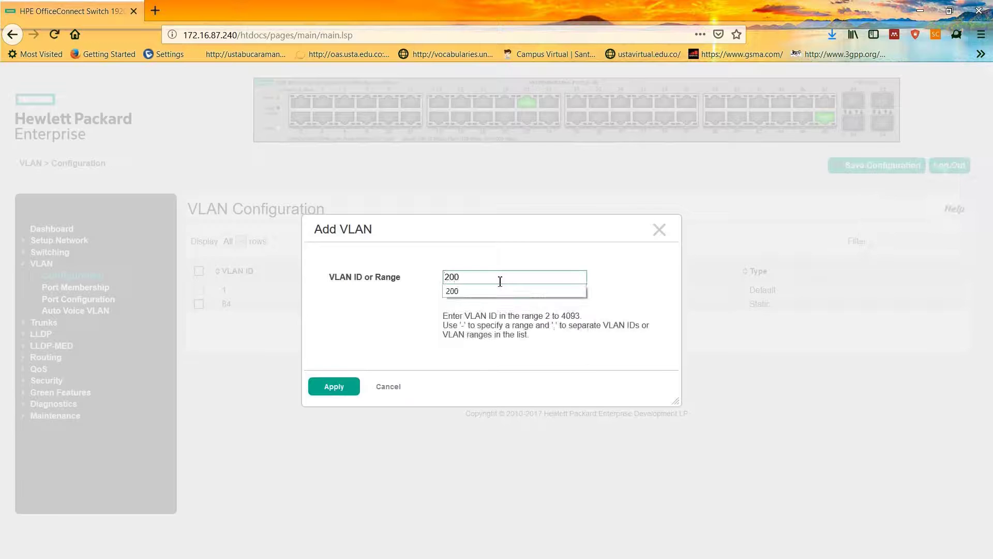
pyautogui.press('Return')
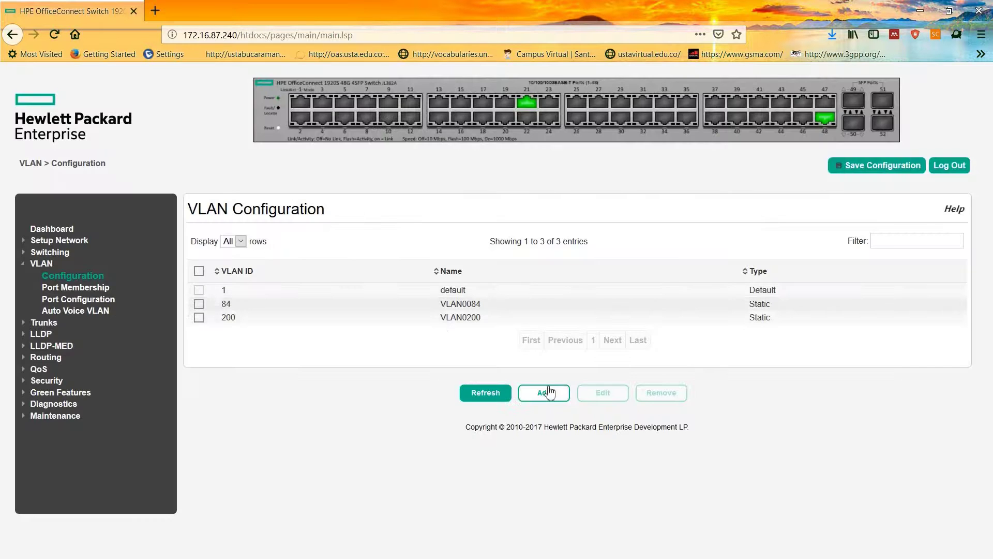
pyautogui.click(548, 393)
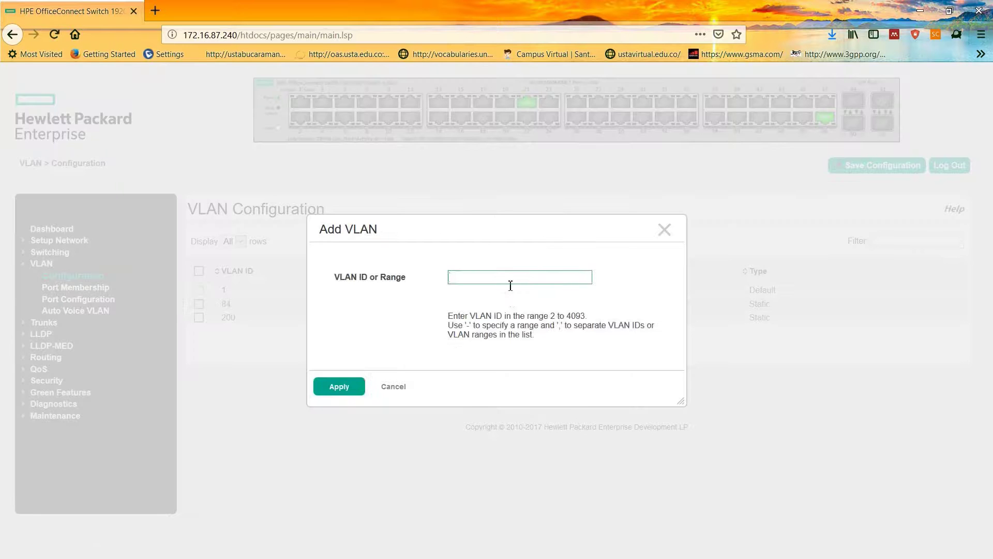
pyautogui.write('210')
pyautogui.click(338, 387)
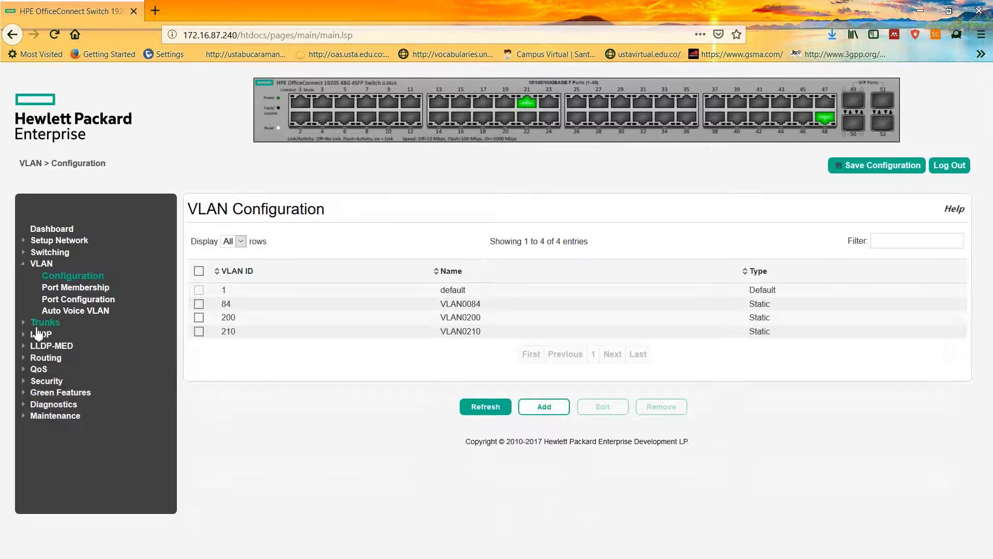
# - In the port membership of VLAN 200, include interface 25 as an untagged member and apply the change
pyautogui.click(55, 287)
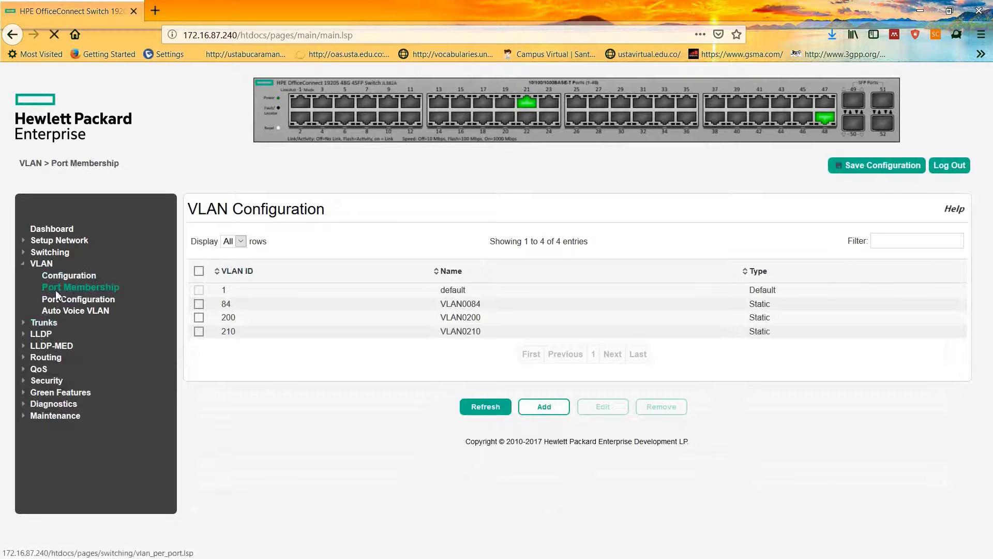
pyautogui.click(476, 241)
pyautogui.click(475, 286)
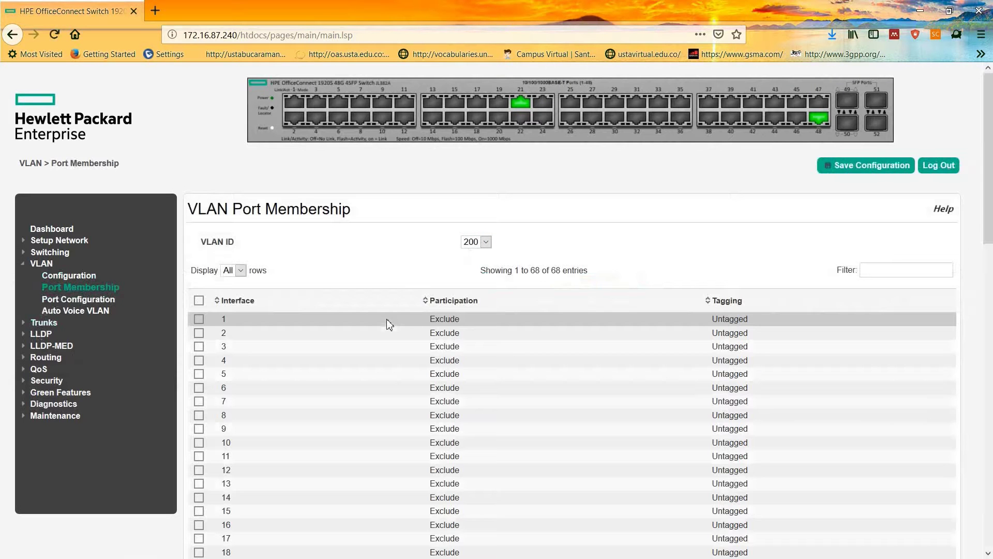
pyautogui.moveTo(987, 245); pyautogui.dragTo(983, 359)
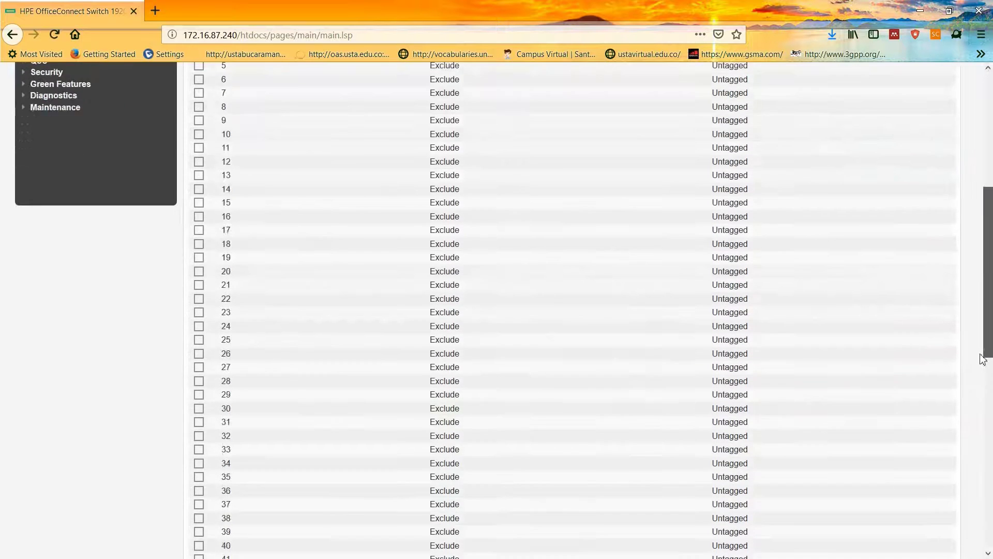
pyautogui.click(239, 321)
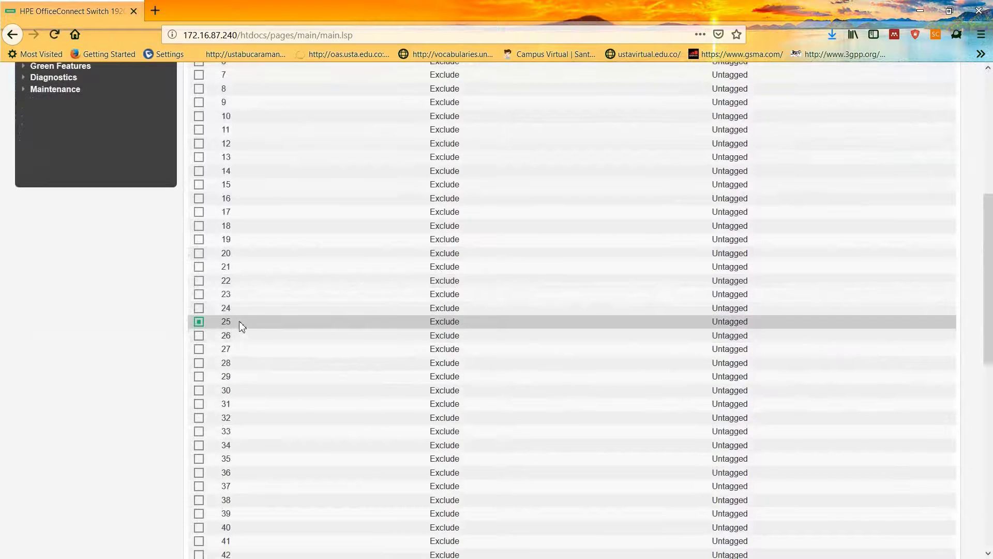
pyautogui.scroll(-10, 239, 320)
pyautogui.click(568, 490)
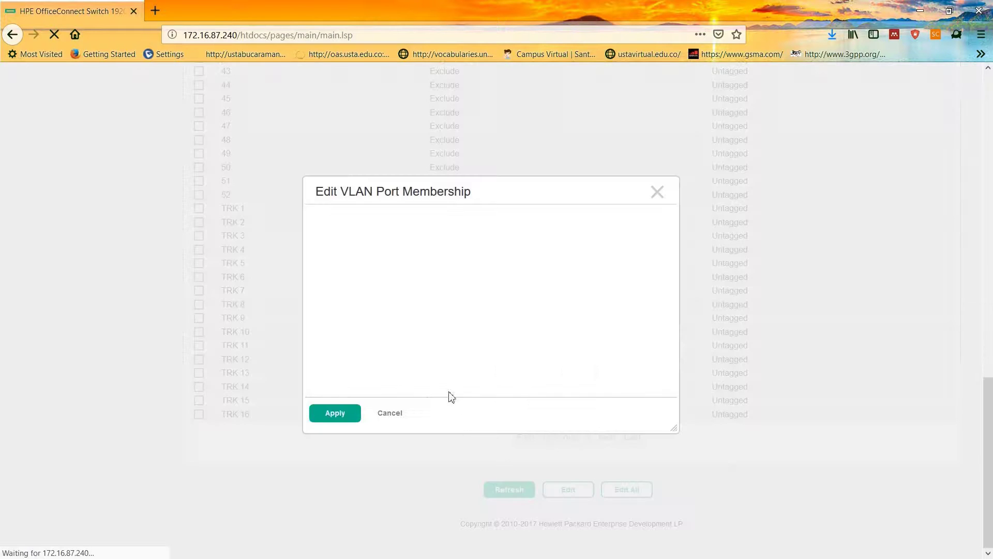
pyautogui.click(448, 336)
pyautogui.click(334, 413)
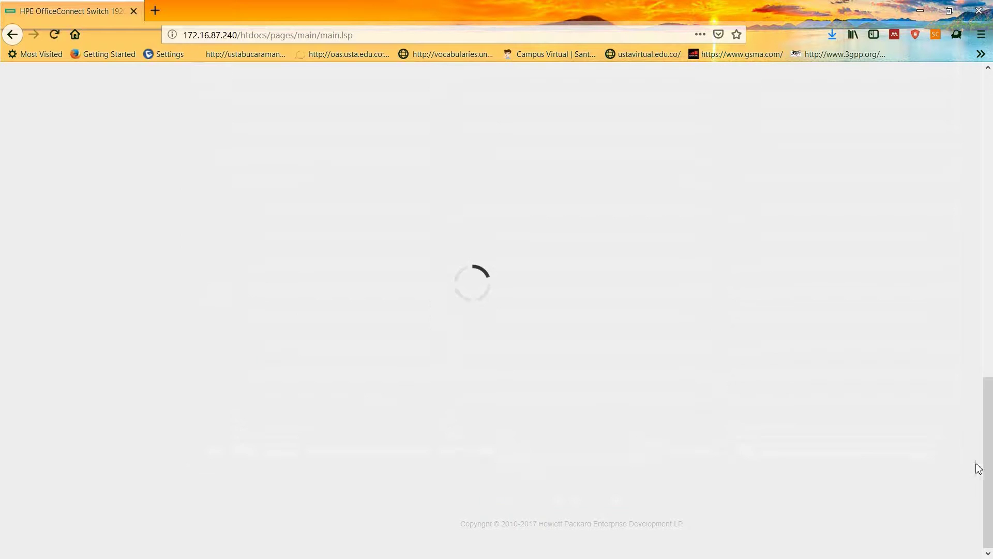
# - In the port membership of VLAN 210, include interface 27 as an untagged member and apply the change
pyautogui.scroll(15, 979, 468)
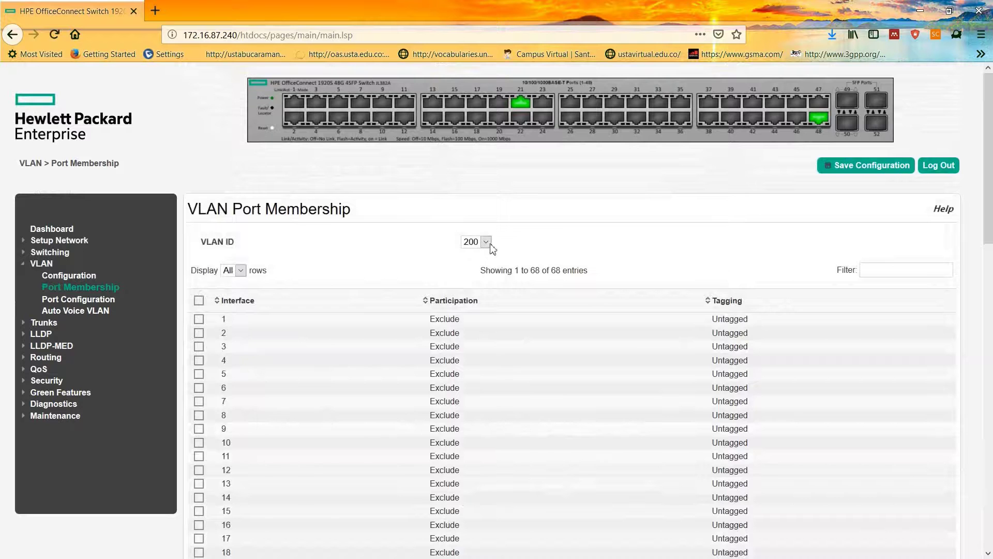
pyautogui.click(486, 241)
pyautogui.click(472, 299)
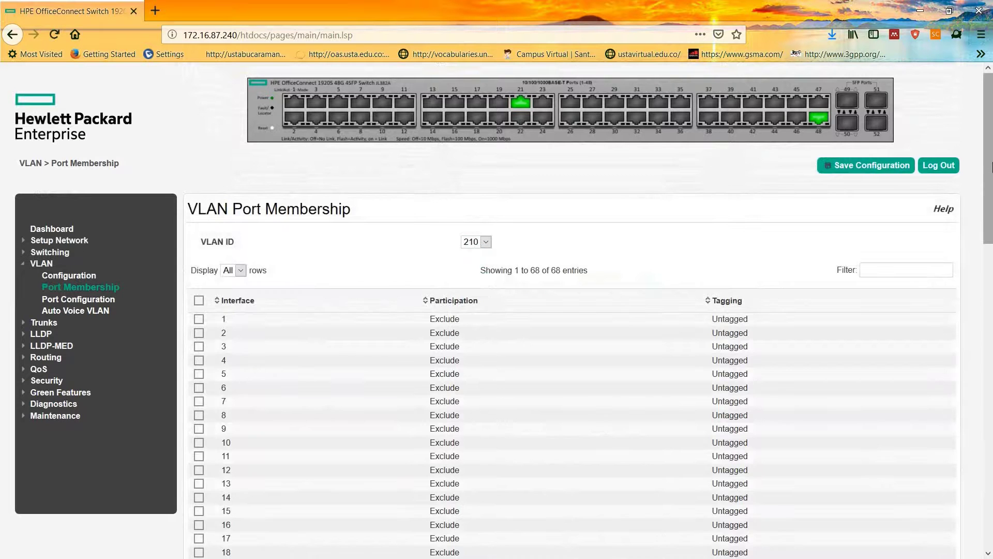
pyautogui.moveTo(989, 168); pyautogui.dragTo(983, 287)
pyautogui.click(198, 362)
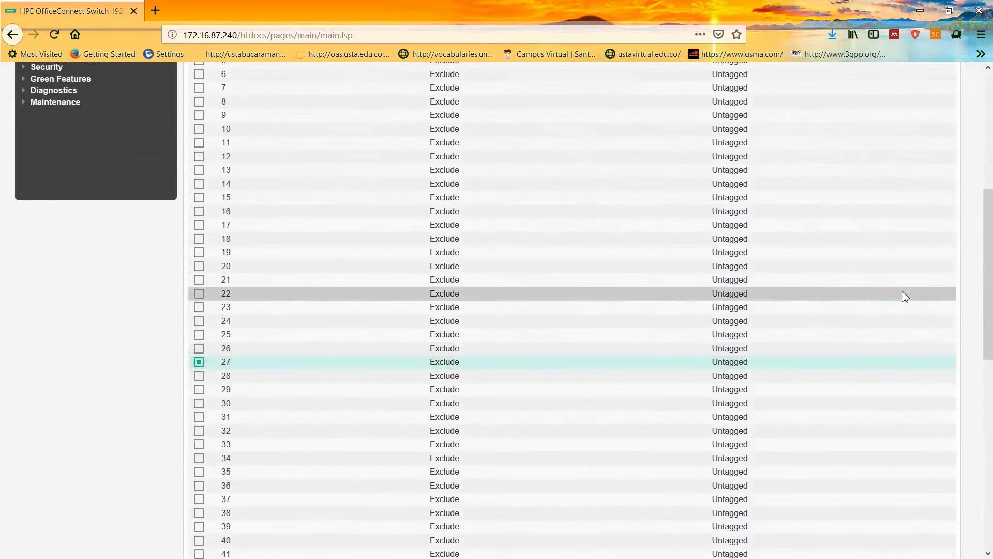
pyautogui.scroll(-10, 953, 421)
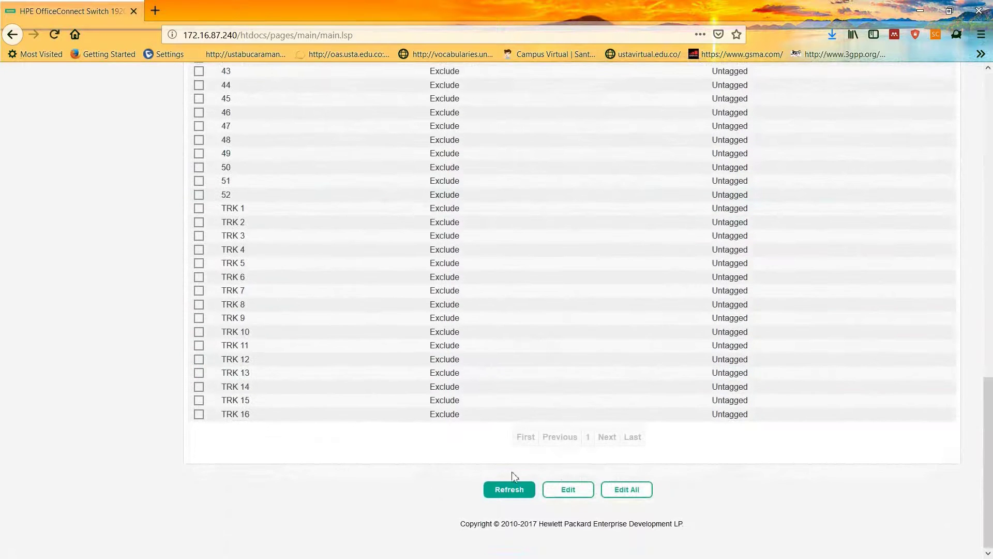
pyautogui.click(568, 490)
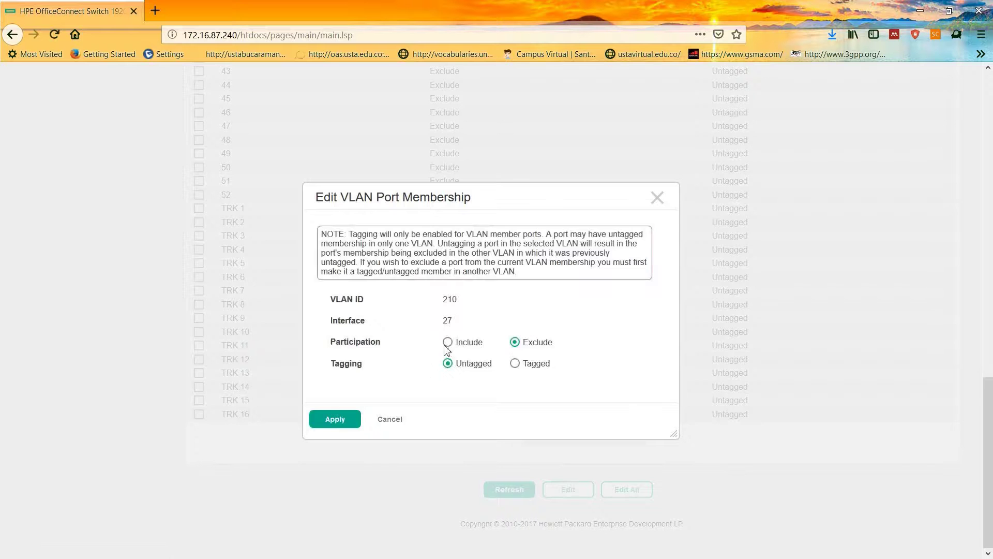
pyautogui.click(446, 344)
pyautogui.click(333, 420)
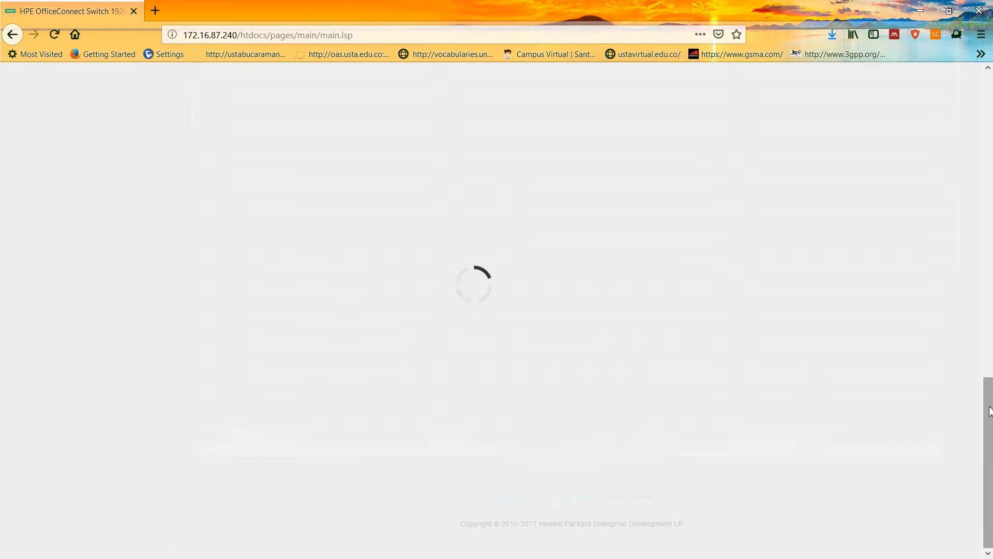
# - Check the VLAN port configuration for the VLAN assignments of interfaces 25 and 27
pyautogui.moveTo(989, 412); pyautogui.dragTo(990, 102)
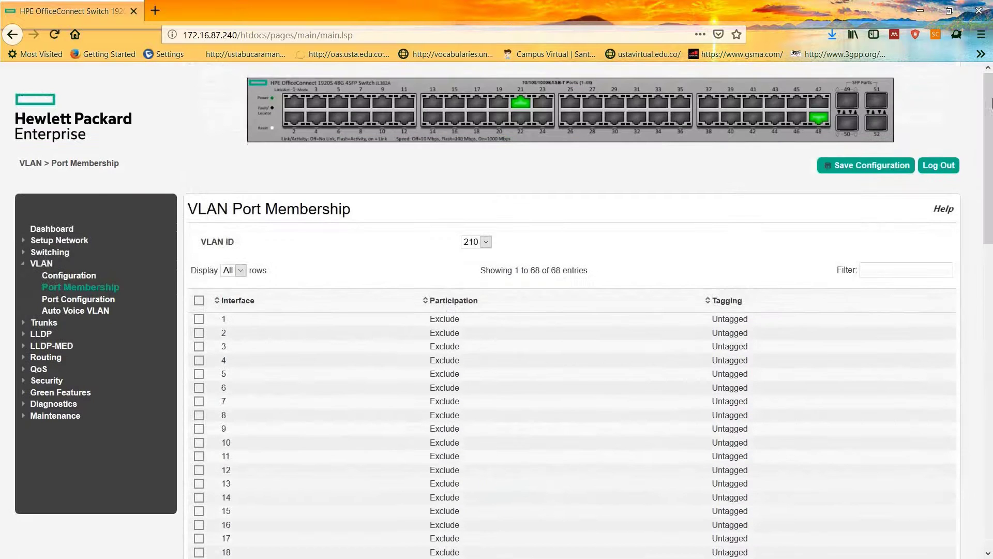
pyautogui.hotkey('alt', 'Left')
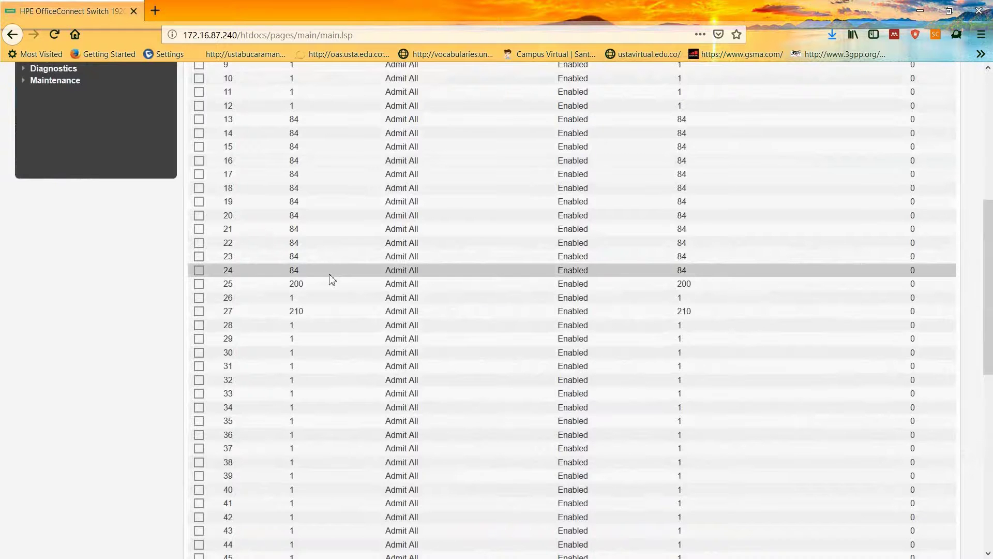
pyautogui.click(321, 283)
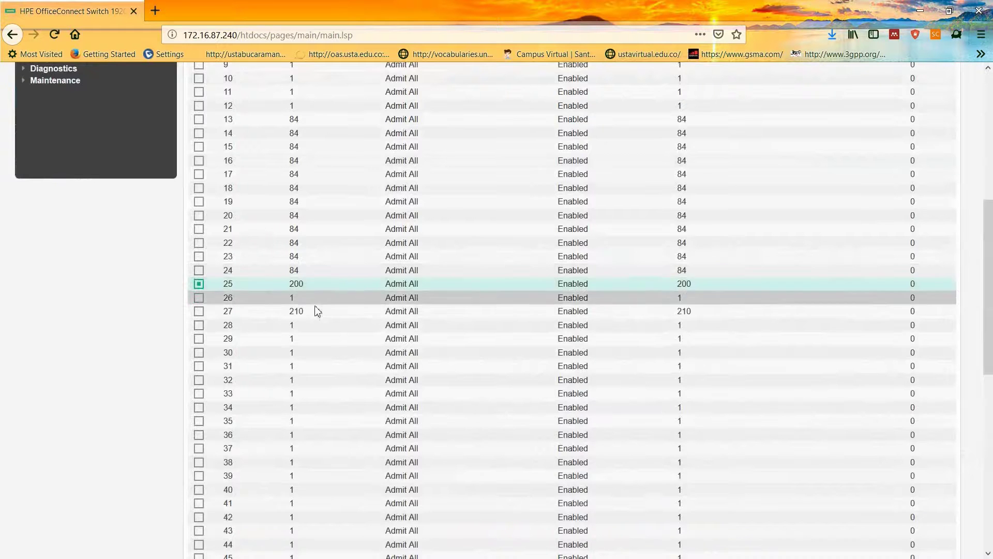
pyautogui.tripleClick(314, 310)
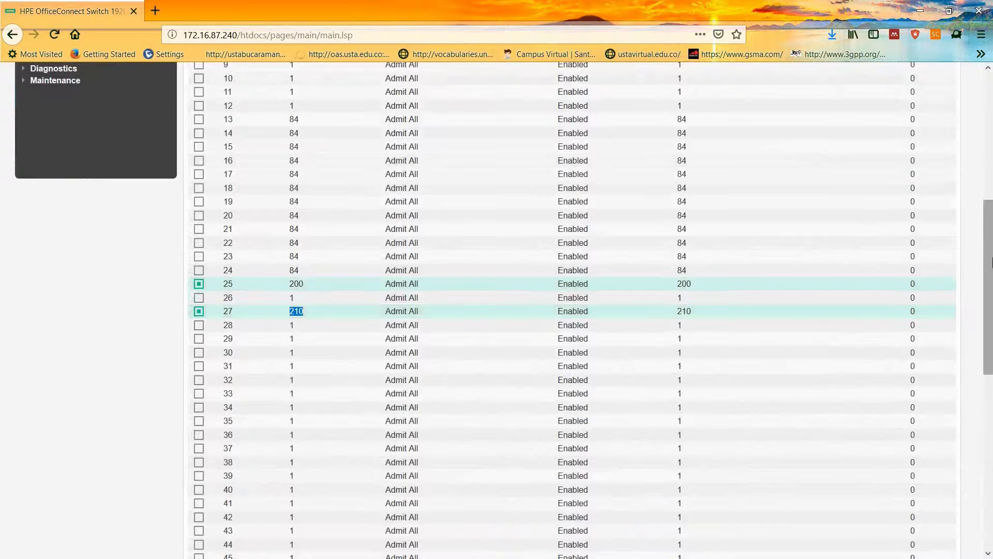
# - In the routing interface configuration of VLAN 200, enable Routing Mode and Admin Mode and choose the Manual IP address configuration method
pyautogui.scroll(5, 18, 297)
pyautogui.click(45, 323)
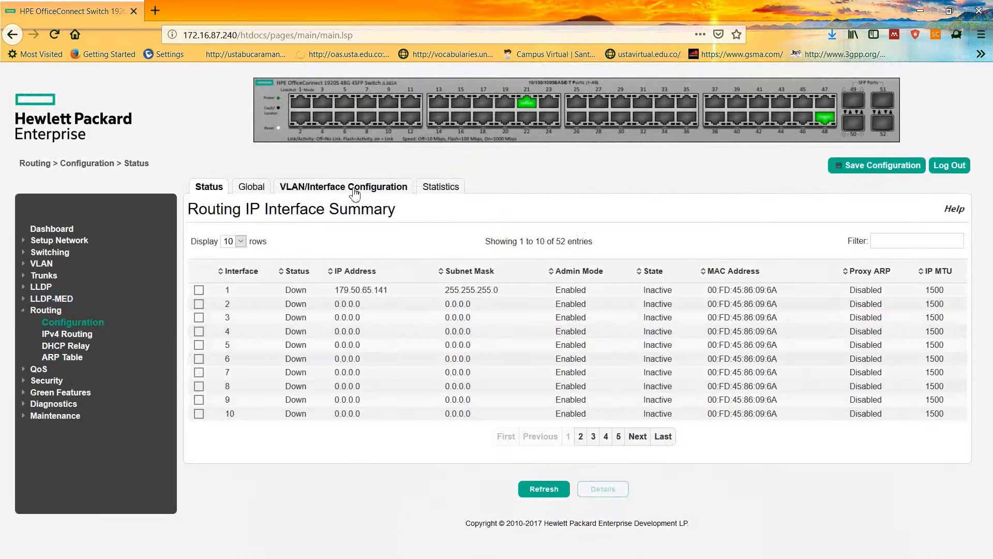
pyautogui.click(355, 189)
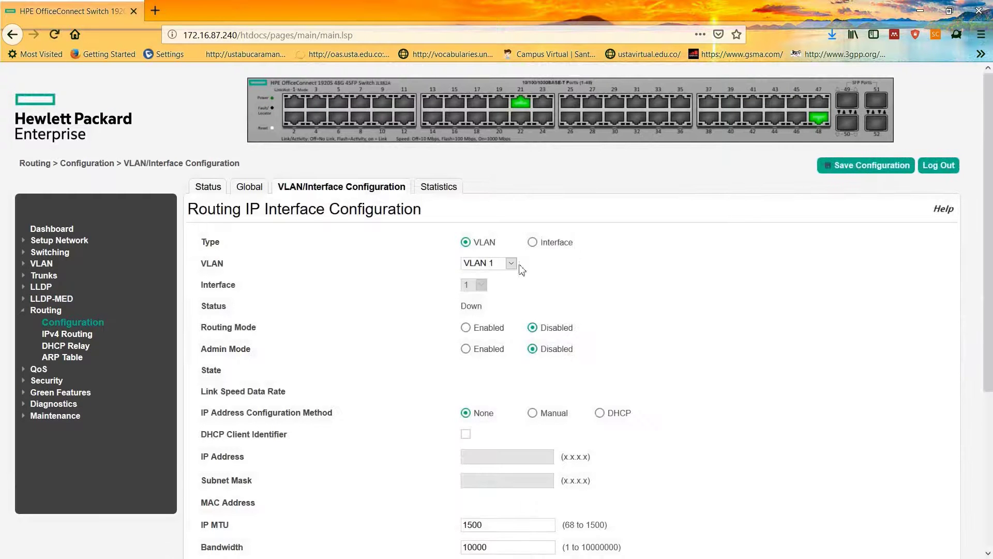
pyautogui.click(512, 264)
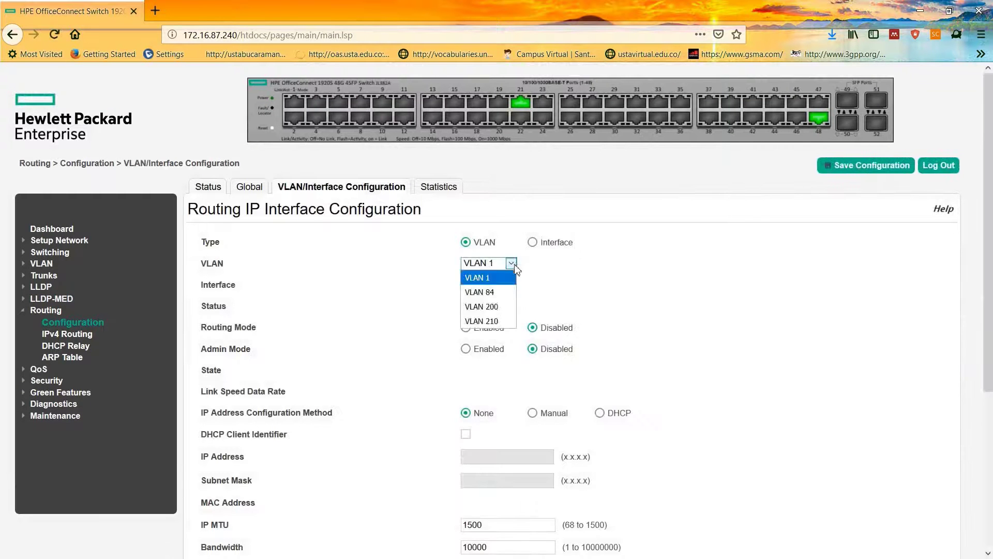
pyautogui.click(498, 307)
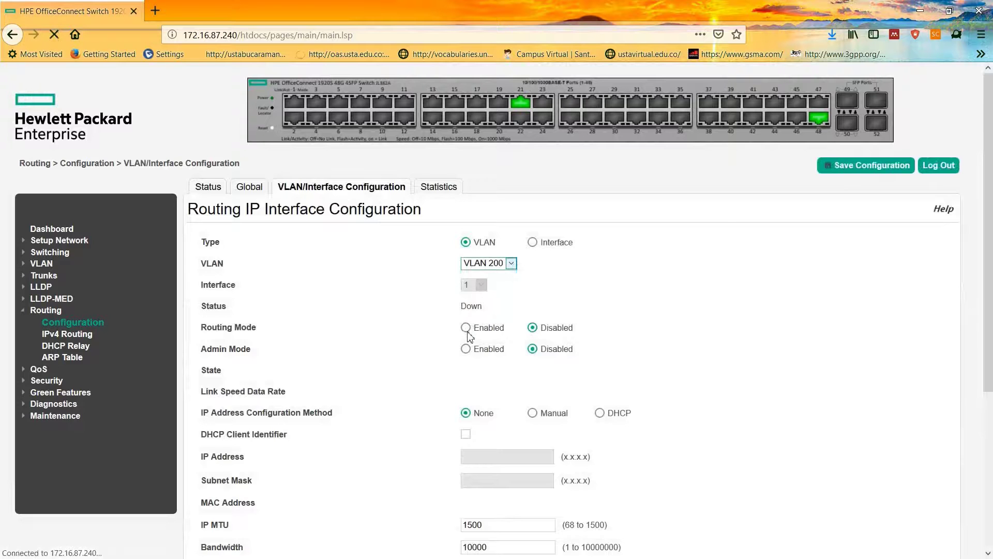
pyautogui.click(466, 328)
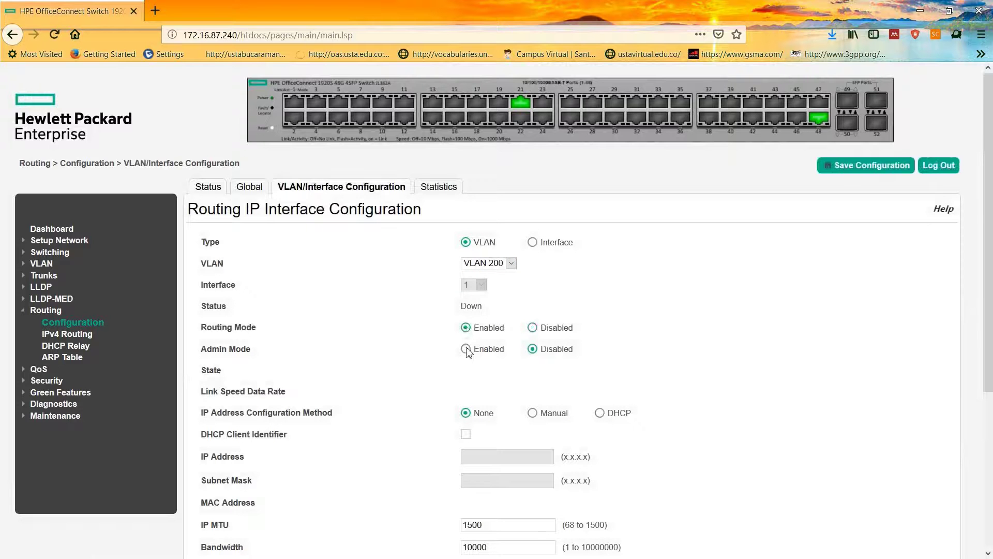
pyautogui.click(542, 416)
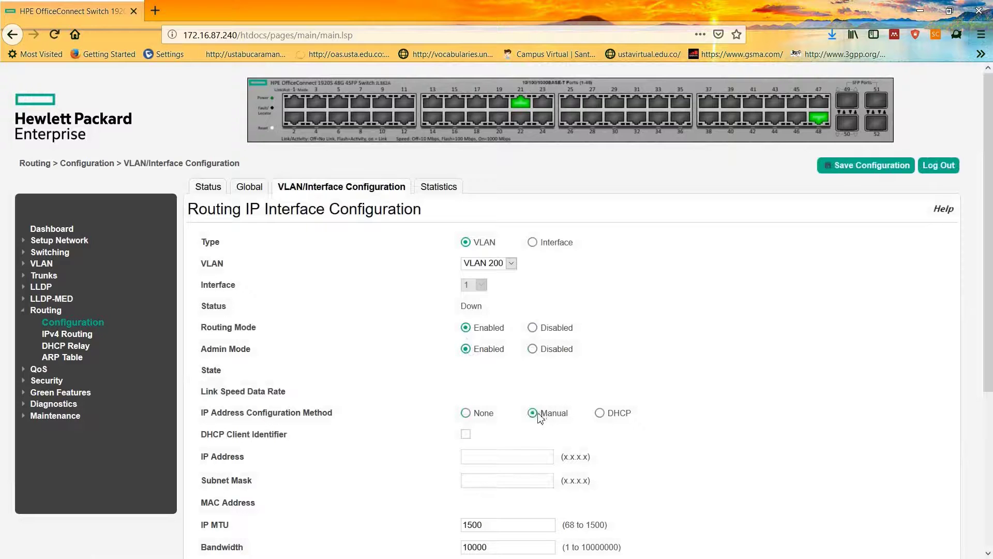
# - Give VLAN 200's routing interface the IP address 192.168.200.1 with subnet mask 255.255.255.0 and apply the configuration
pyautogui.click(517, 456)
pyautogui.write('192.168.')
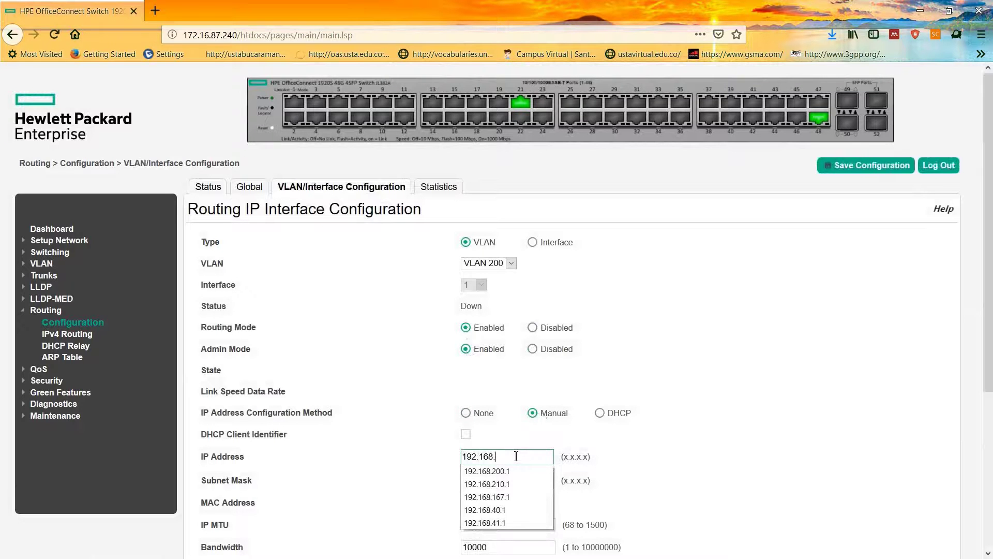
pyautogui.write('200.1')
pyautogui.click(508, 478)
pyautogui.write('2')
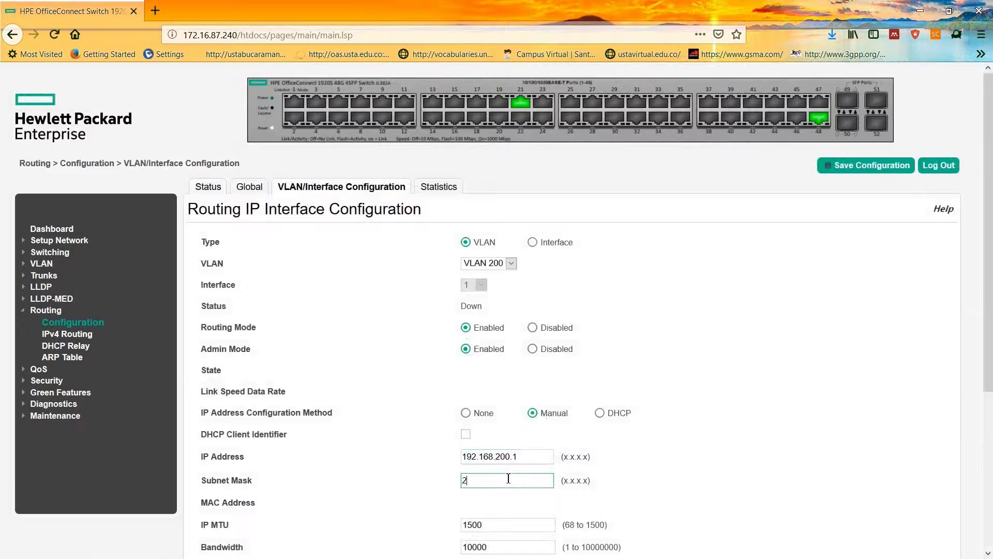
pyautogui.write('5')
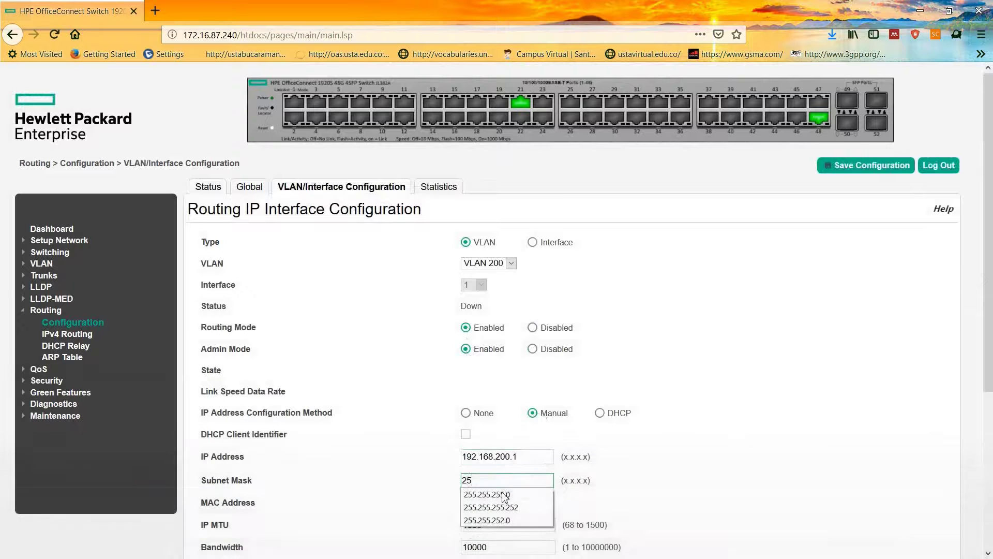
pyautogui.click(487, 494)
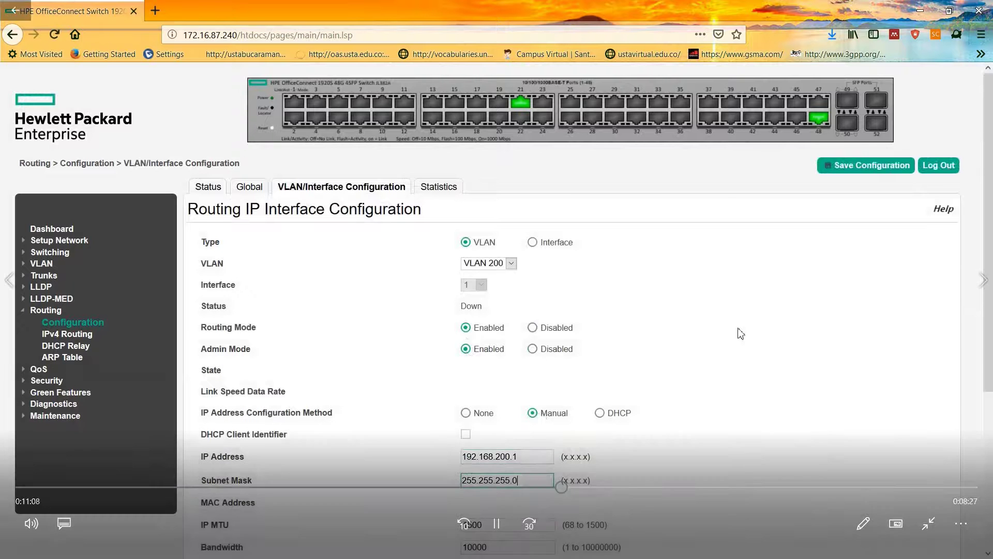
pyautogui.scroll(-1, 981, 309)
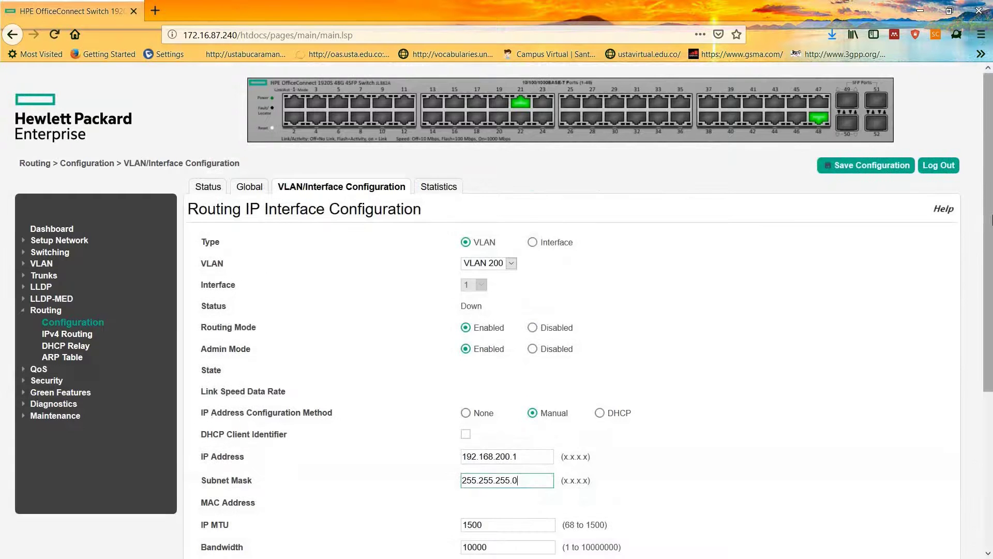
pyautogui.scroll(-4, 654, 461)
pyautogui.click(509, 489)
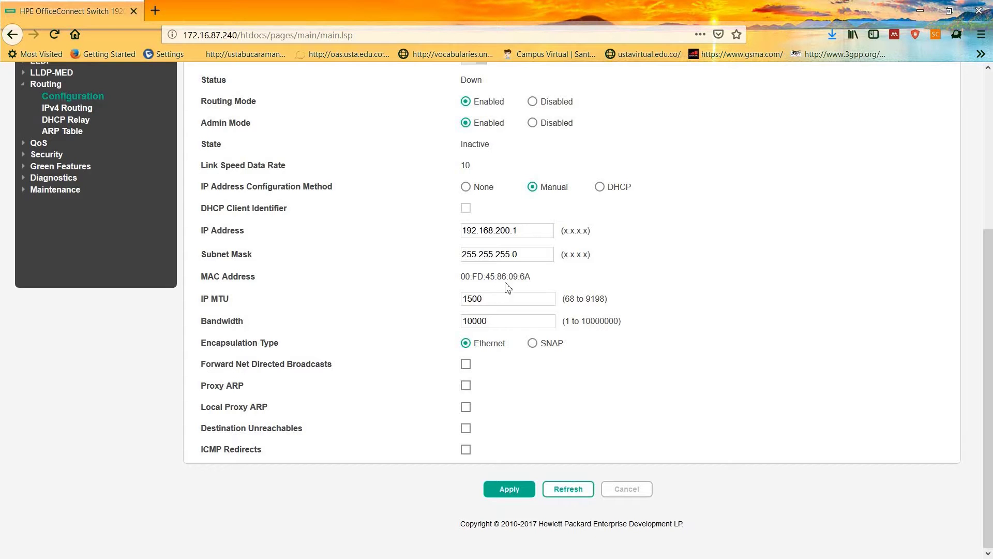
# - Switch the routing interface configuration to VLAN 210 and choose the Manual IP address configuration method
pyautogui.scroll(2, 498, 169)
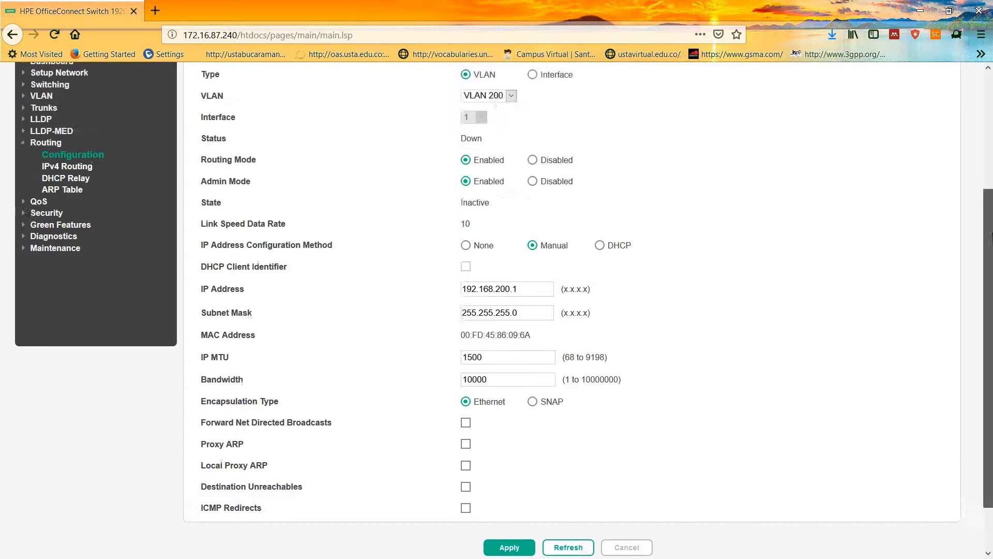
pyautogui.click(512, 164)
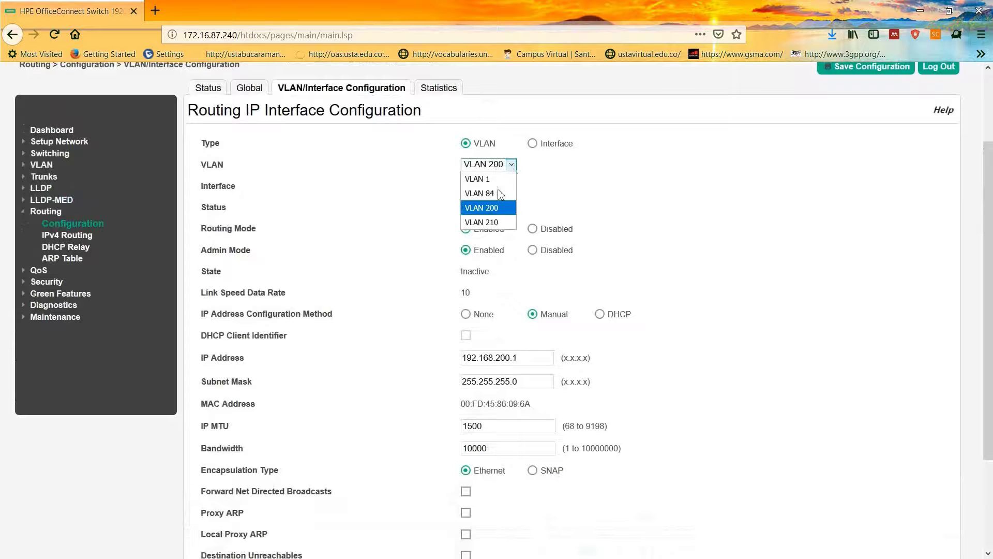
pyautogui.click(493, 221)
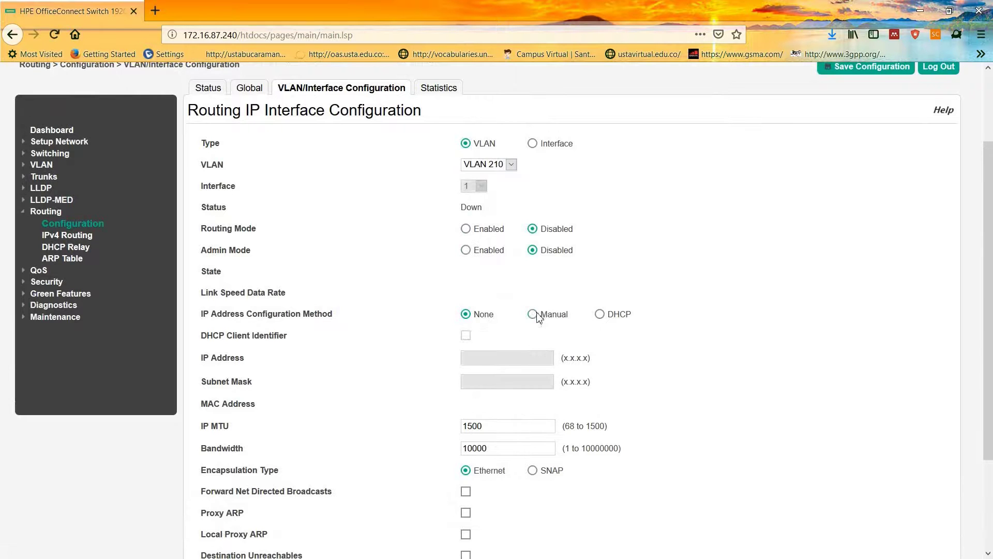
pyautogui.click(537, 312)
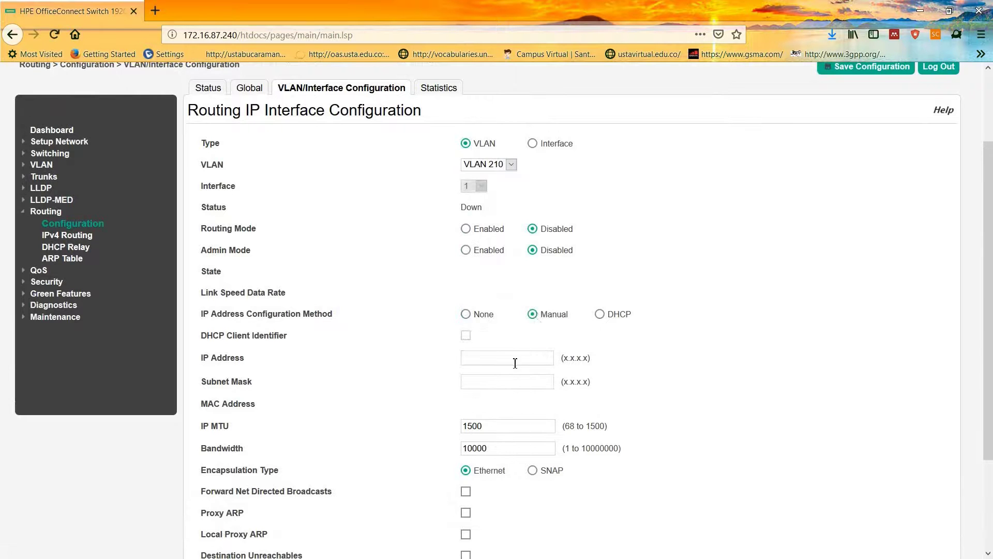
# - Enter 192.168.100.1 as the IP address of VLAN 210's routing interface
pyautogui.click(515, 362)
pyautogui.write('192')
pyautogui.press('Down')
pyautogui.press('Return')
pyautogui.press('BackSpace')
pyautogui.press('BackSpace')
pyautogui.press('BackSpace')
pyautogui.press('BackSpace')
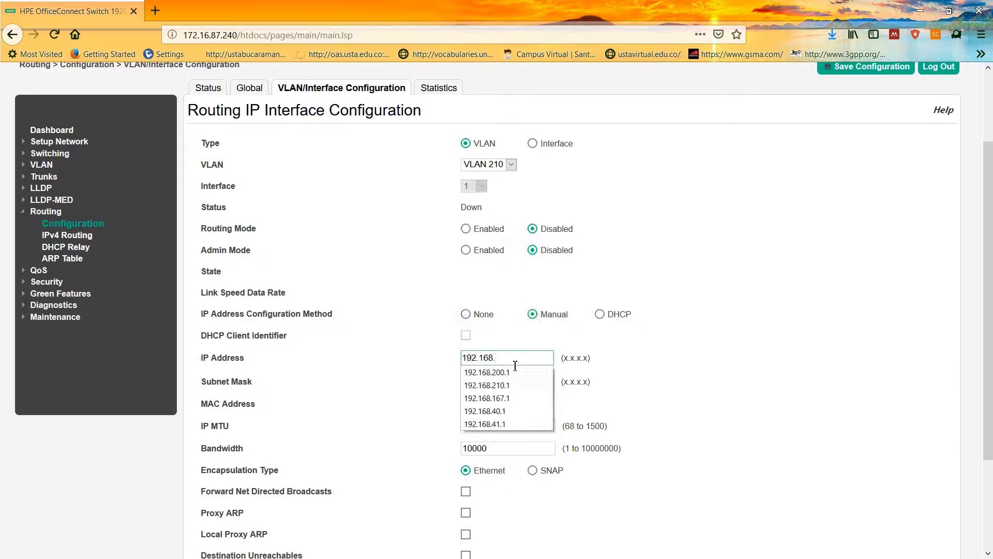
pyautogui.write('100.1')
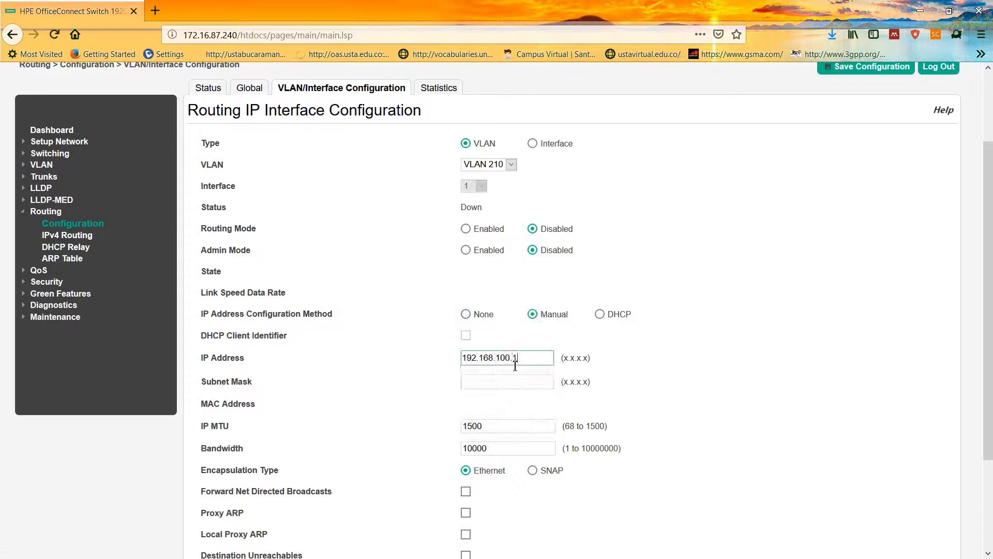
# - Set the subnet mask of VLAN 210's routing interface to 255.255.255.0 and apply the configuration
pyautogui.click(508, 384)
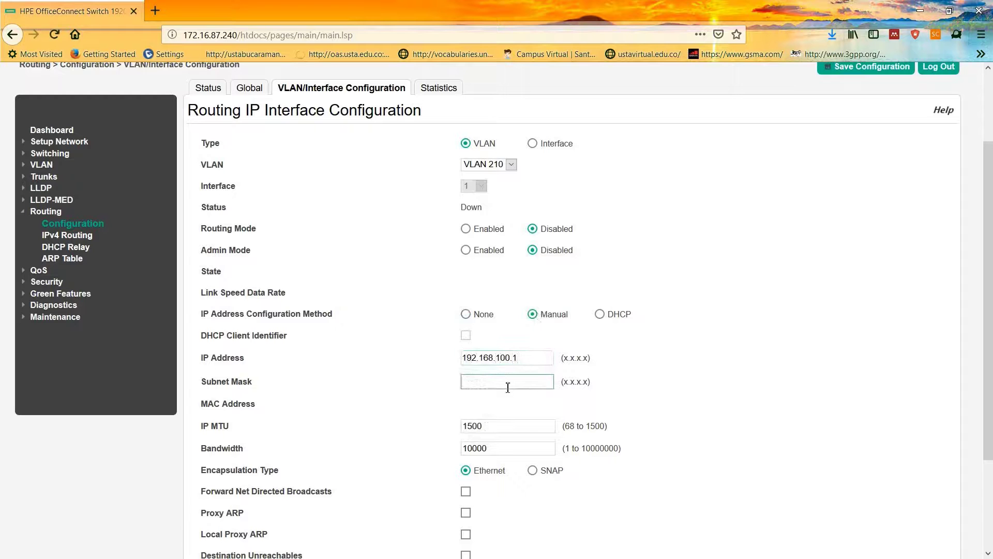
pyautogui.write('2')
pyautogui.click(525, 402)
pyautogui.press('BackSpace')
pyautogui.press('BackSpace')
pyautogui.press('BackSpace')
pyautogui.write('0')
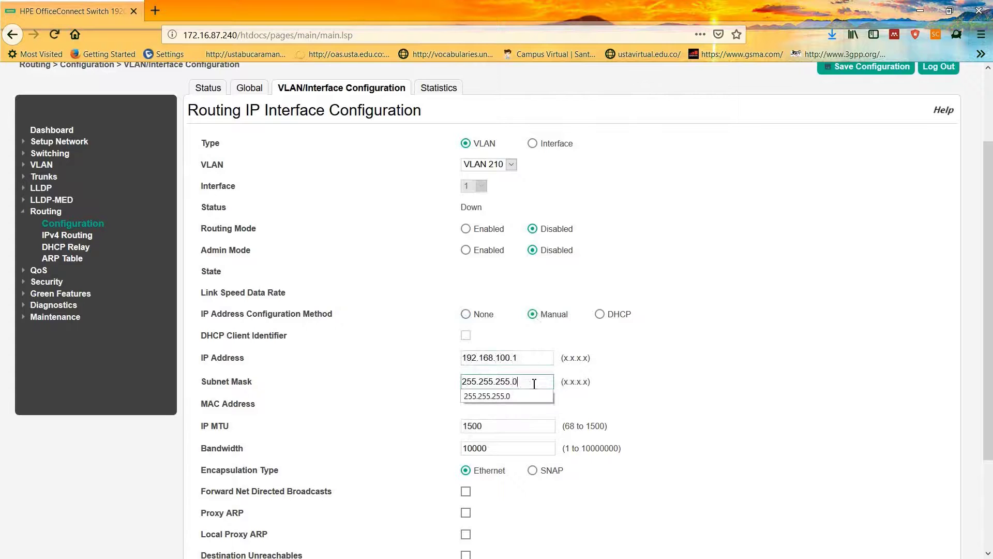
pyautogui.scroll(-3, 579, 467)
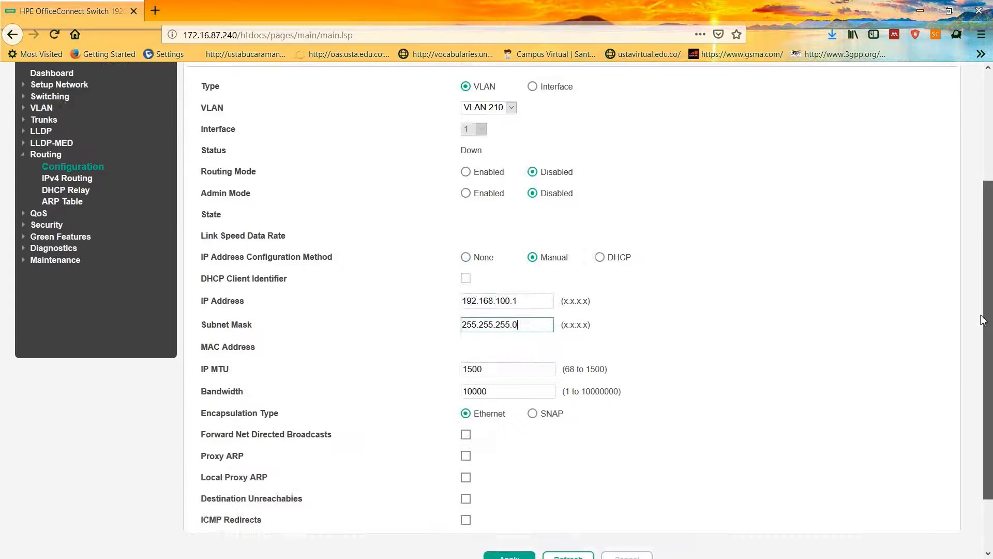
pyautogui.click(518, 489)
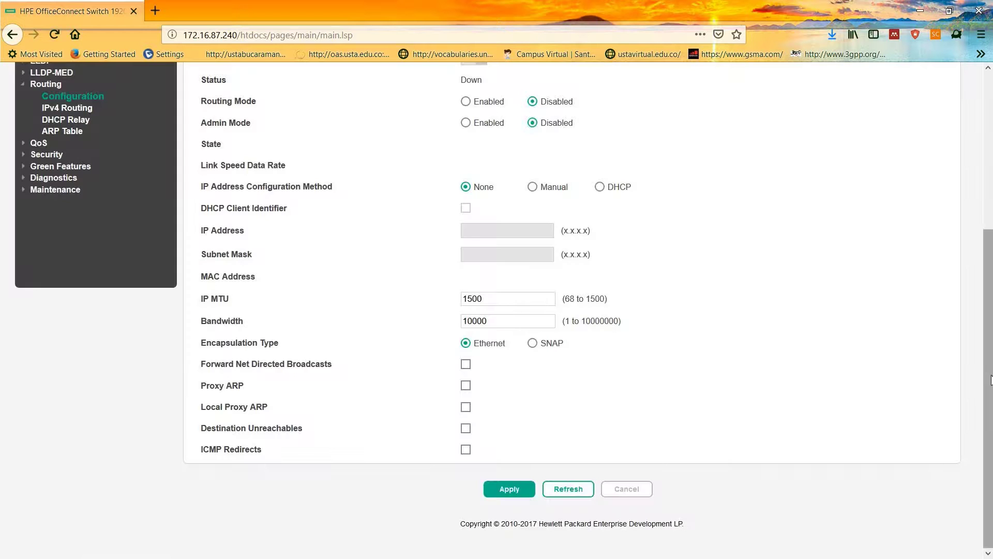
# - Check port 27's link state and examine the full routing IP interface summary, including the VLAN 200 and VLAN 210 entries
pyautogui.moveTo(991, 380); pyautogui.dragTo(991, 224)
pyautogui.scroll(-2, 904, 227)
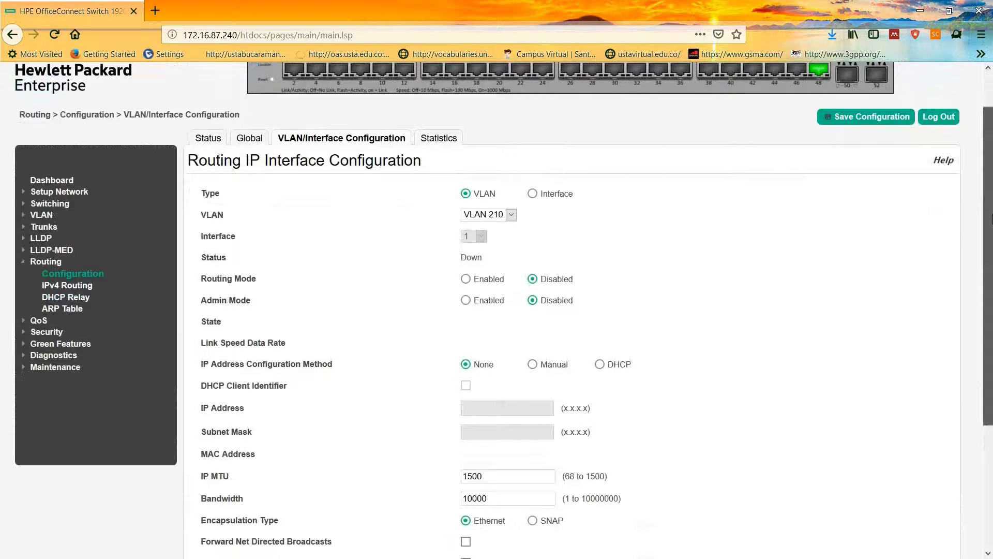
pyautogui.scroll(2, 971, 218)
pyautogui.moveTo(598, 107)
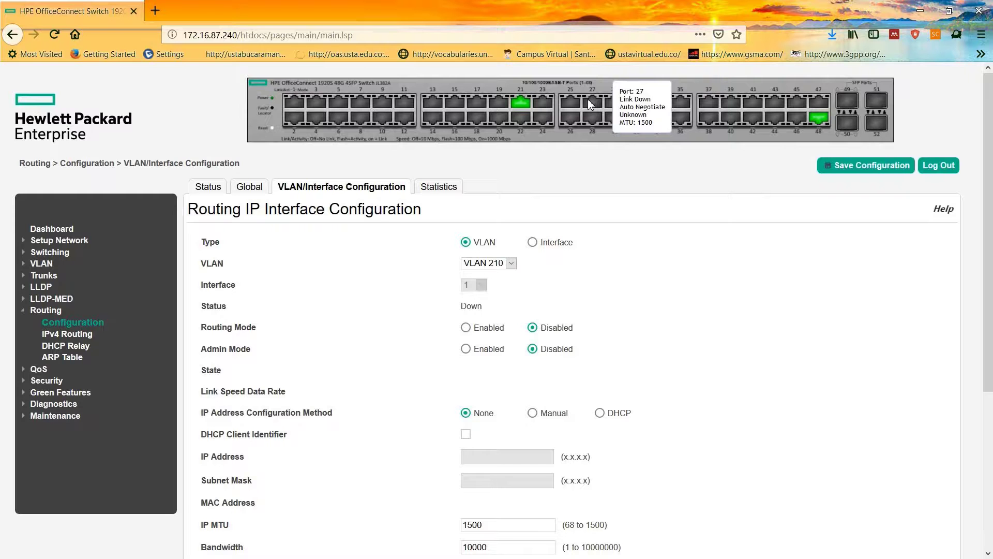
pyautogui.click(221, 189)
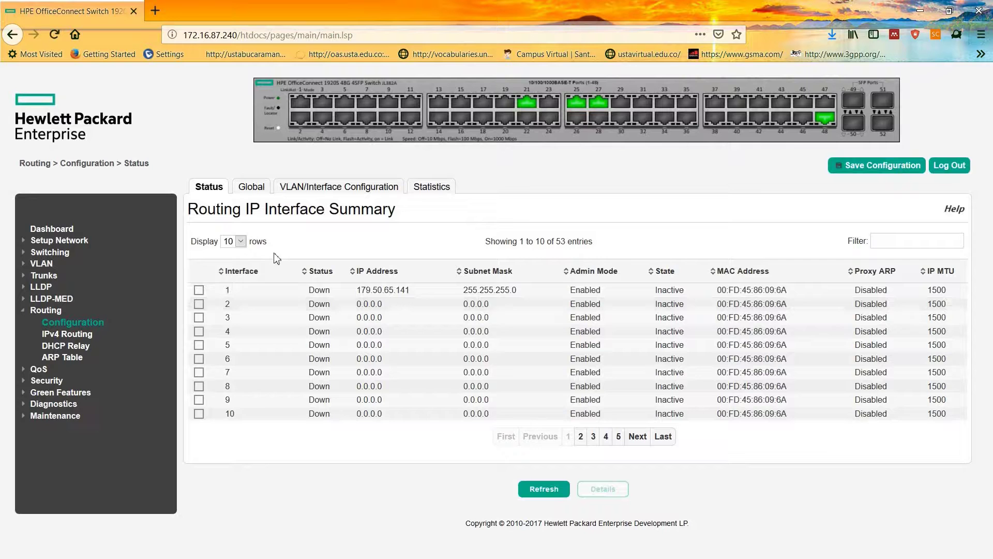
pyautogui.click(240, 241)
pyautogui.click(230, 297)
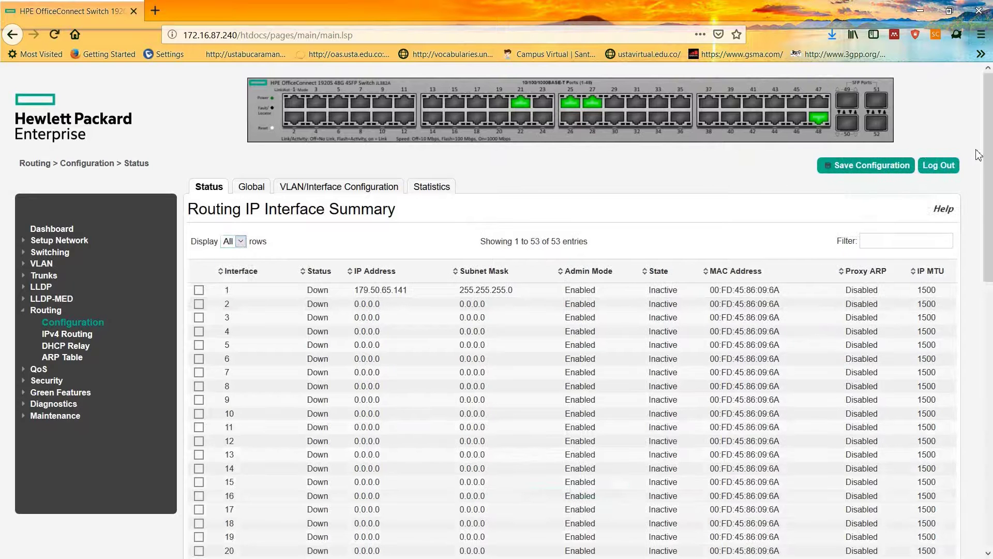
pyautogui.moveTo(987, 155); pyautogui.dragTo(987, 385)
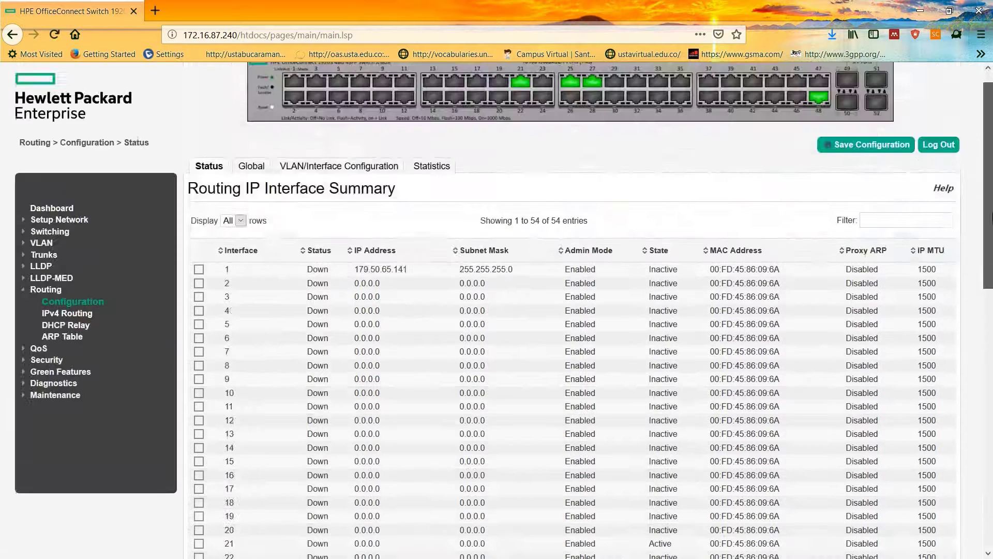
pyautogui.moveTo(989, 155); pyautogui.dragTo(988, 408)
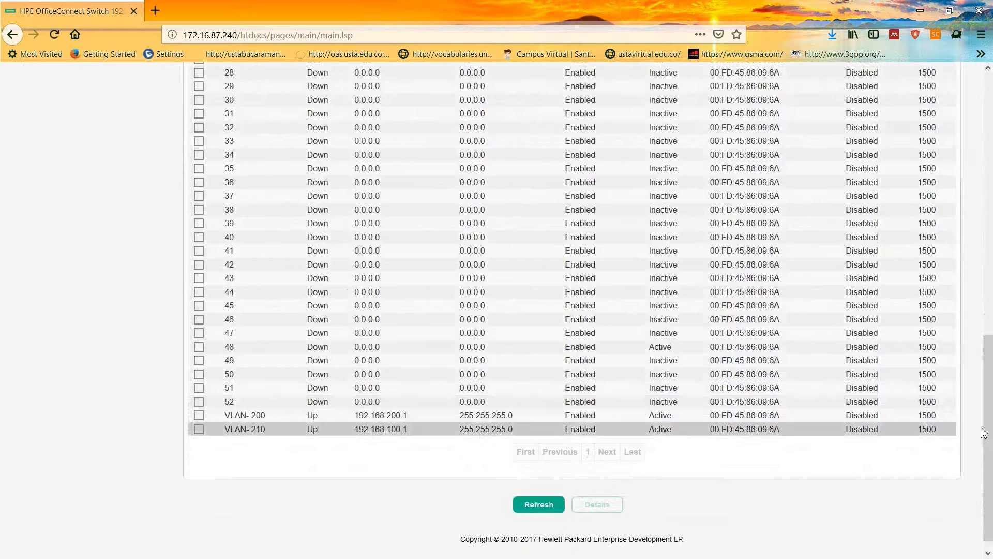
pyautogui.scroll(10, 118, 188)
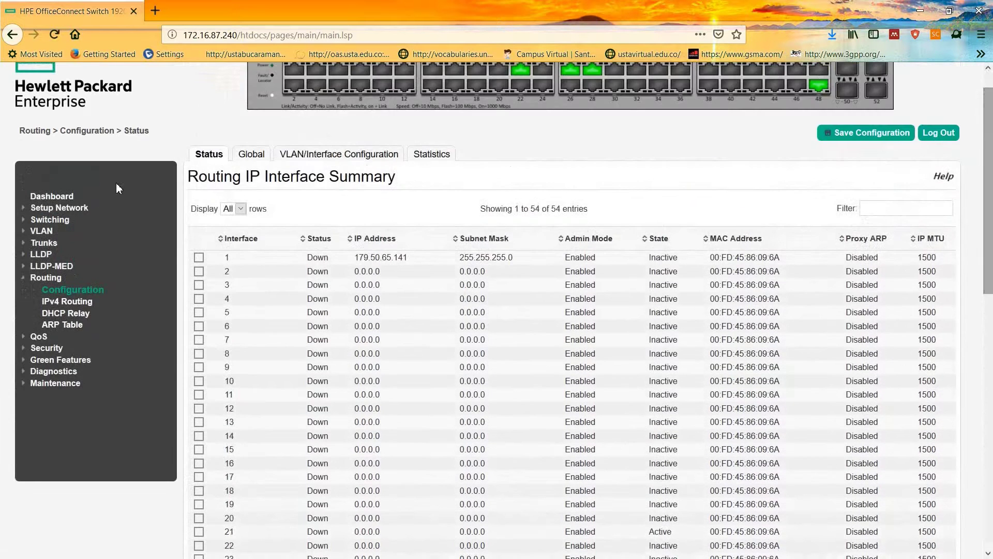
# - Add a VLAN with ID 255 to the switch's VLAN configuration
pyautogui.click(41, 231)
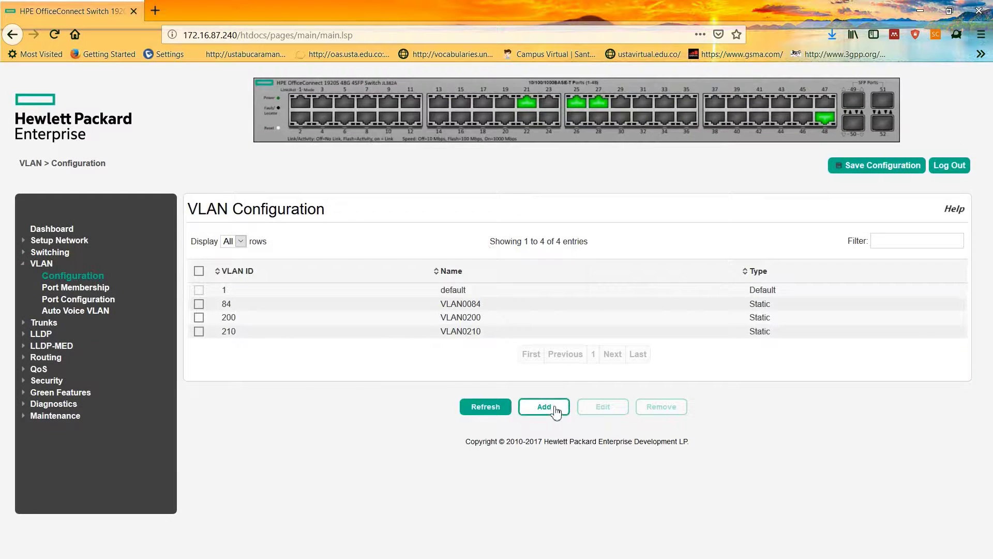
pyautogui.click(556, 411)
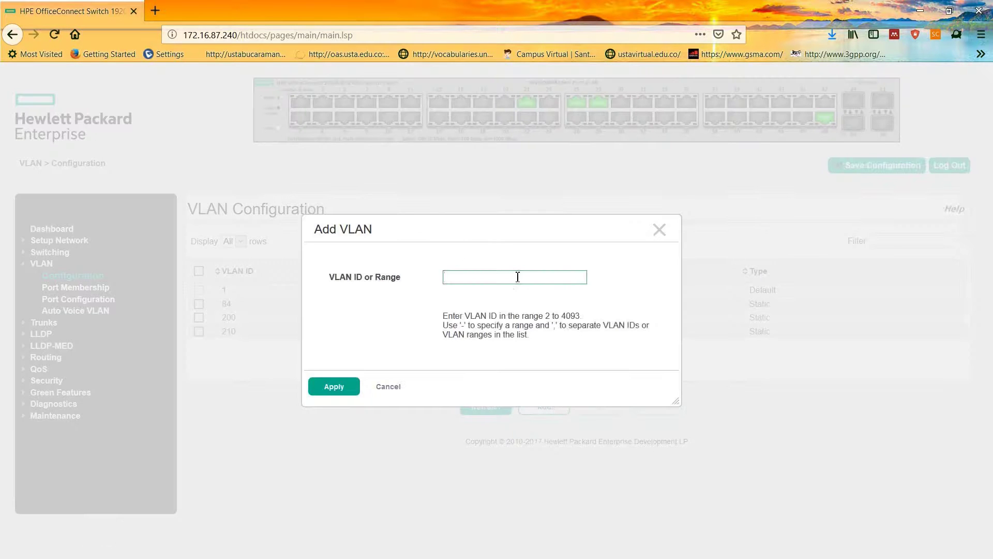
pyautogui.click(518, 277)
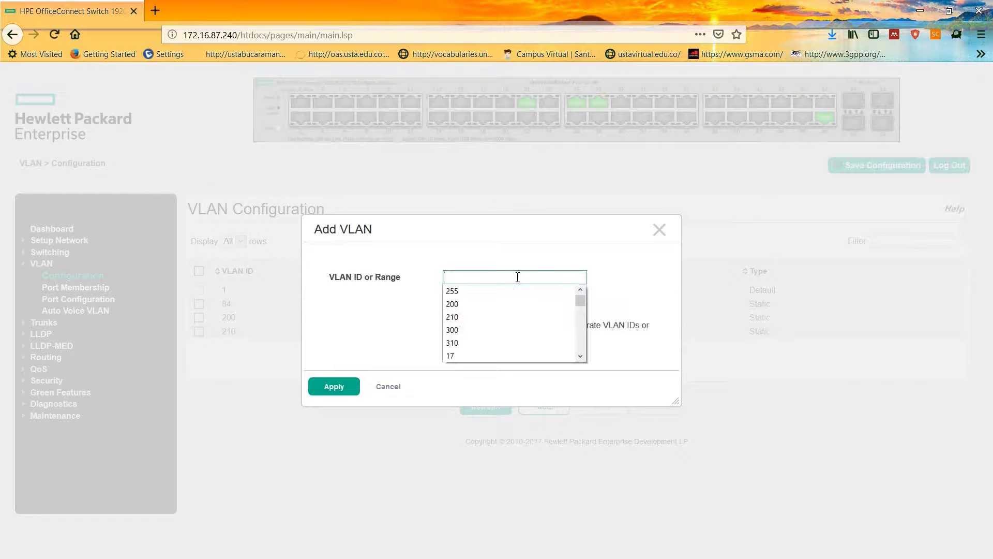
pyautogui.write('255')
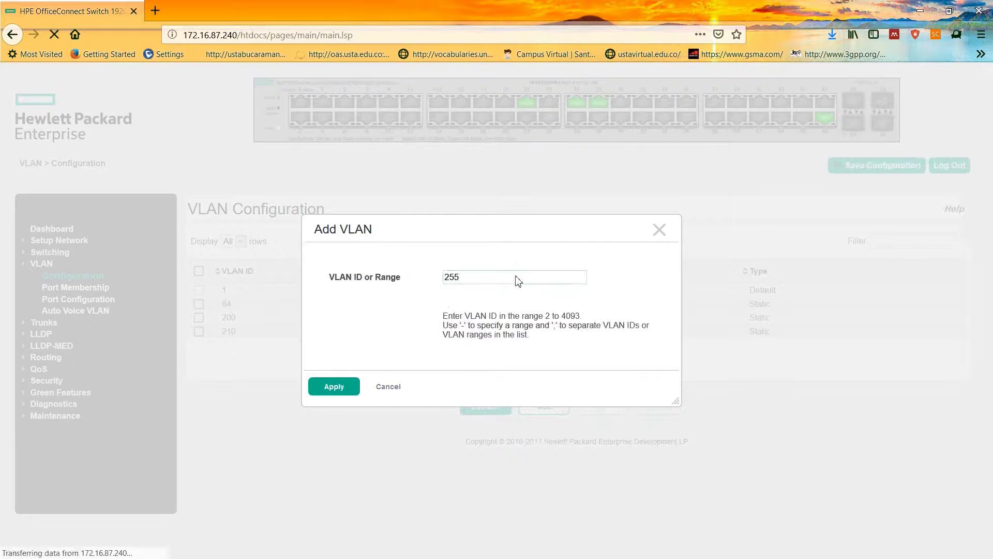
pyautogui.press('Return')
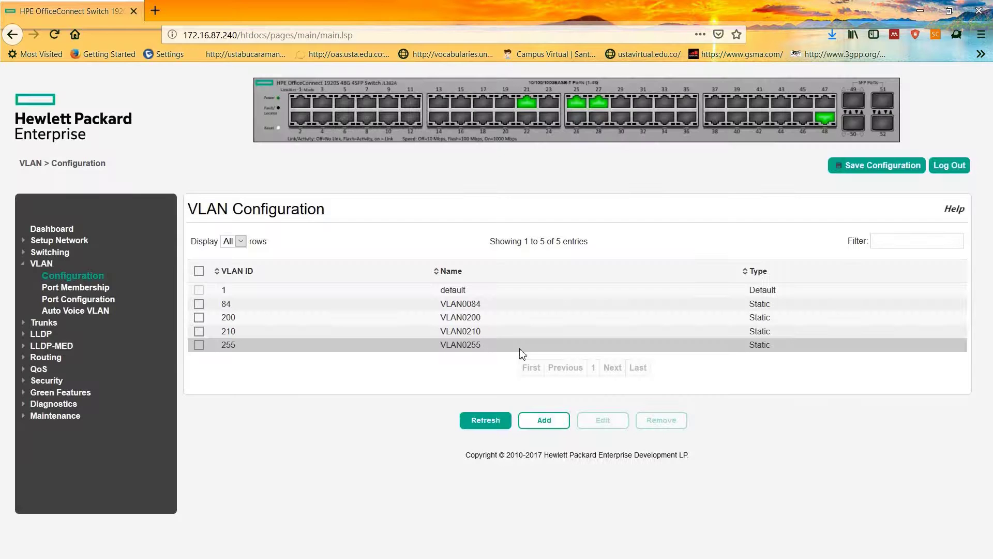
pyautogui.click(519, 350)
# - In VLAN 255's port membership, include interface 48 as an untagged member and apply the change
pyautogui.click(80, 287)
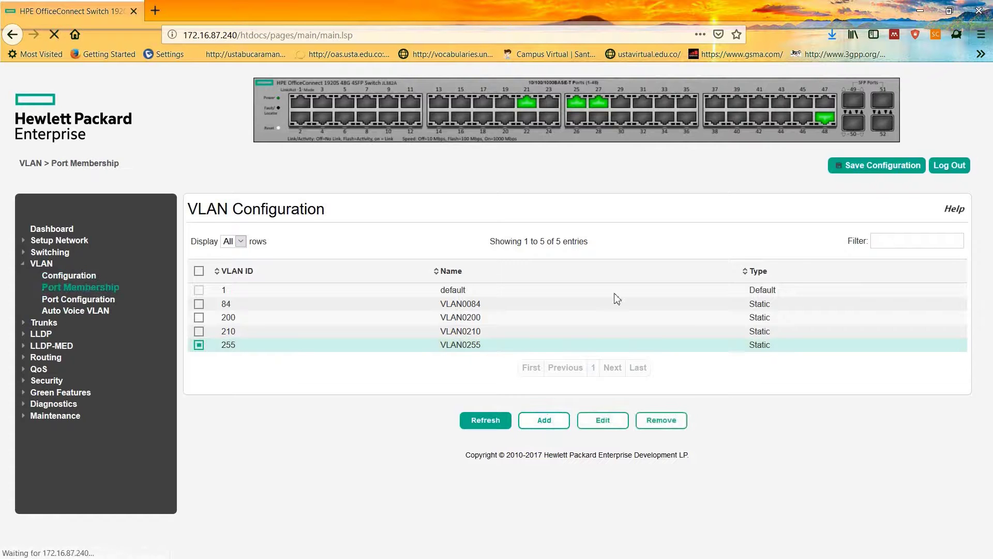
pyautogui.click(487, 241)
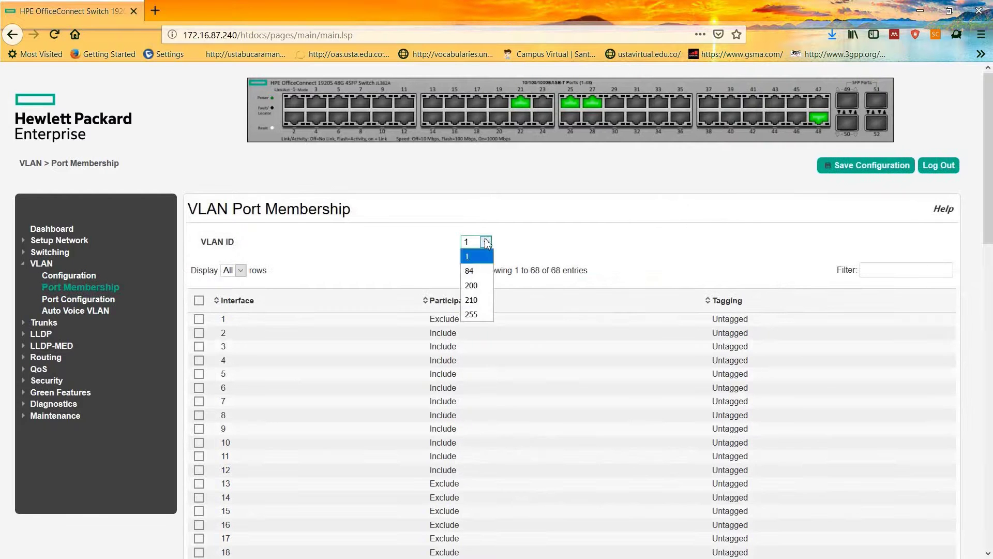
pyautogui.click(484, 314)
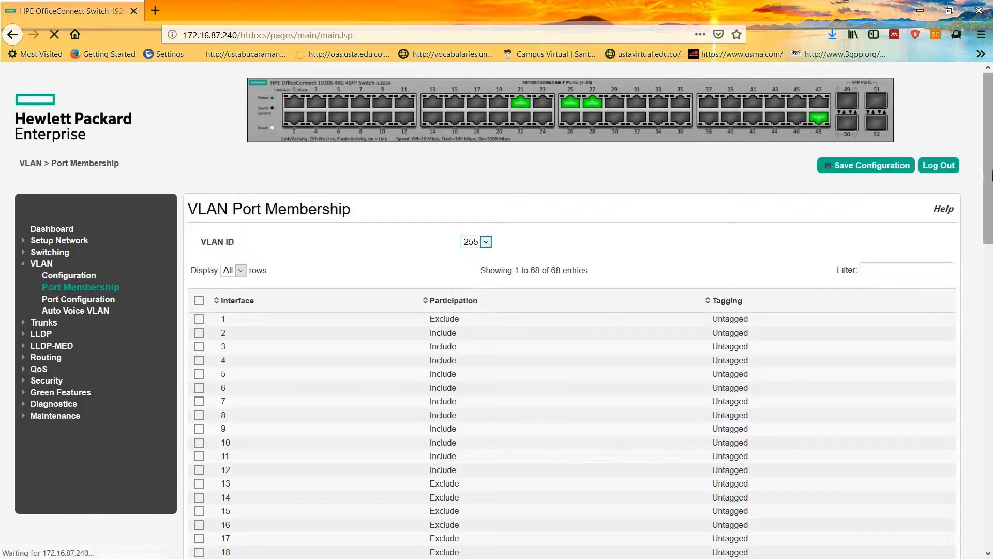
pyautogui.scroll(-10, 209, 314)
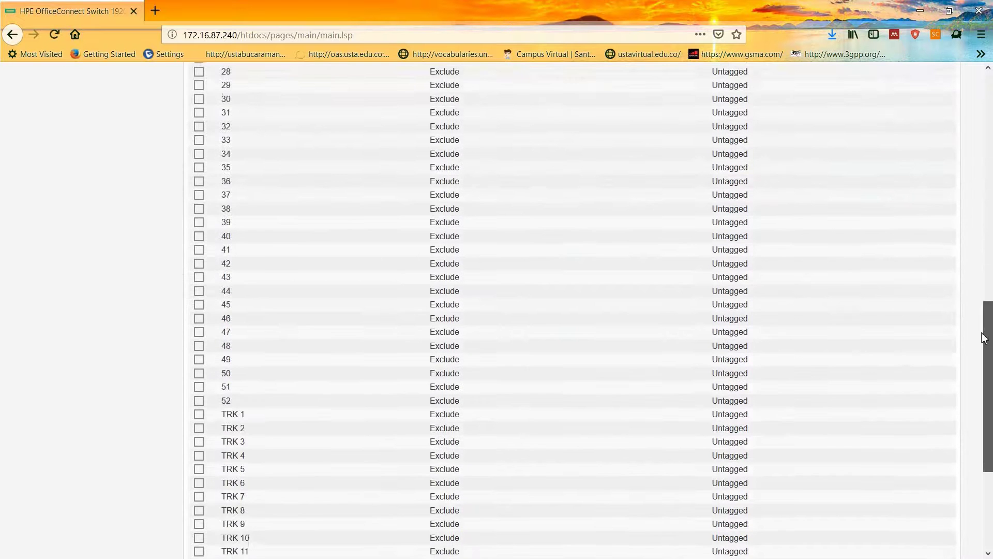
pyautogui.click(199, 337)
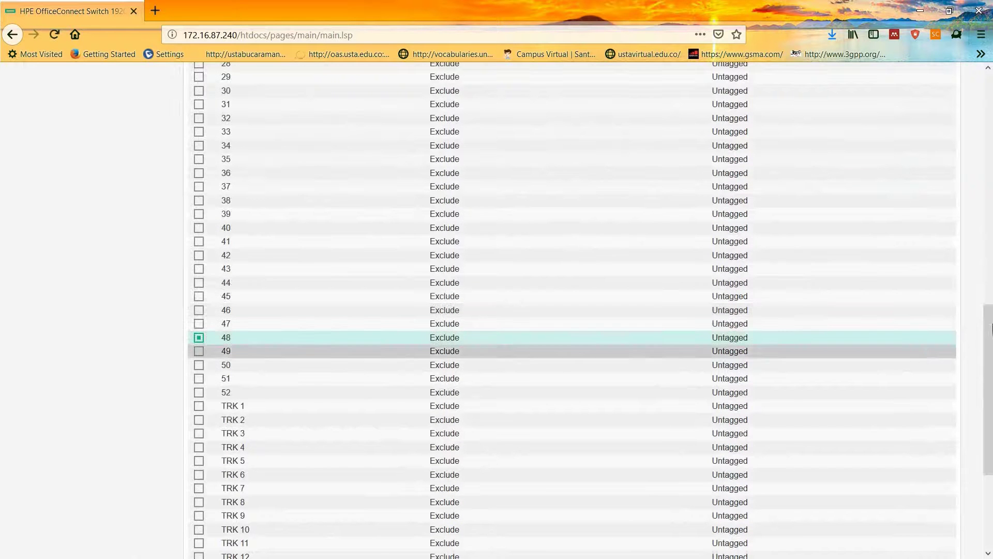
pyautogui.moveTo(991, 339); pyautogui.dragTo(989, 433)
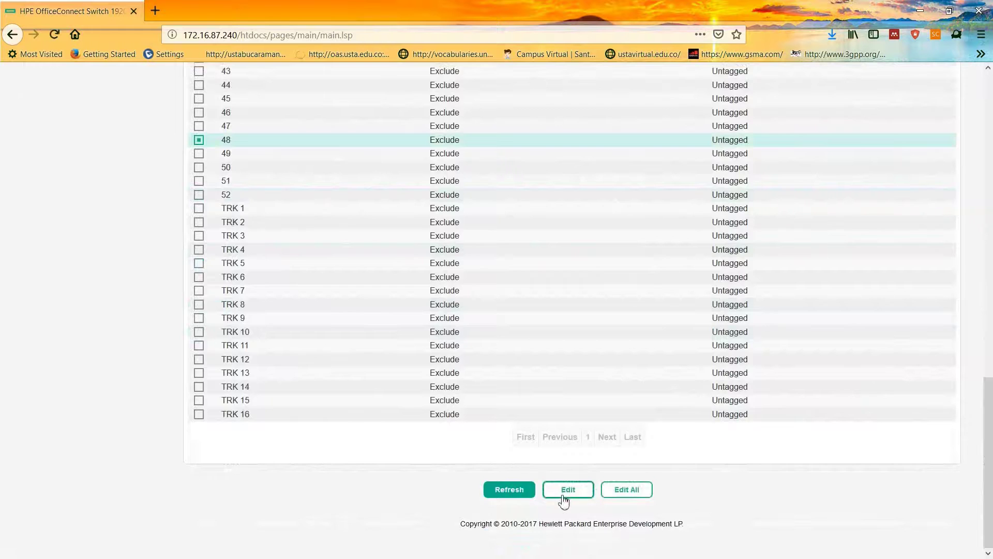
pyautogui.click(563, 492)
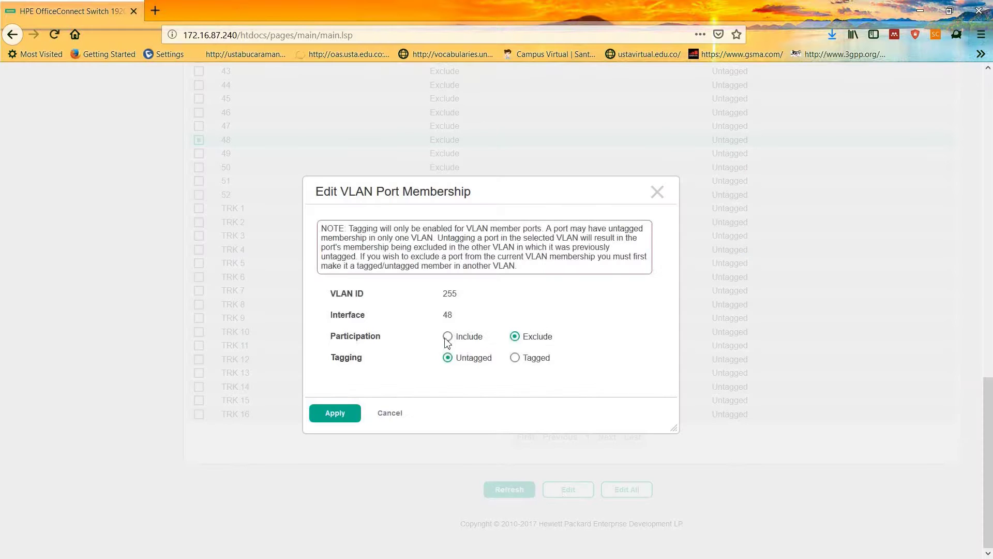
pyautogui.click(448, 337)
pyautogui.click(334, 412)
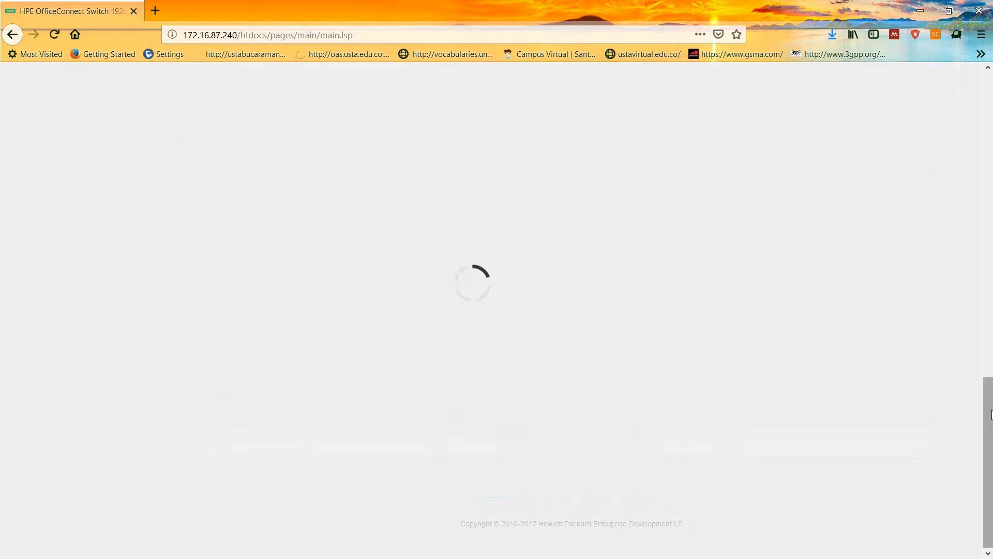
# - In the routing interface configuration of VLAN 255, enable Routing Mode and Admin Mode and choose the Manual IP address configuration method
pyautogui.scroll(15, 569, 311)
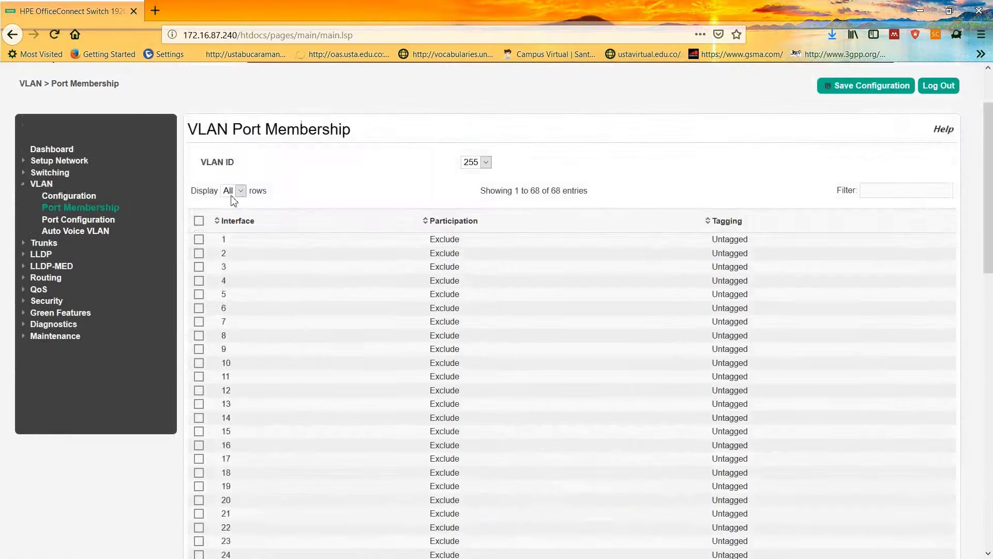
pyautogui.click(52, 266)
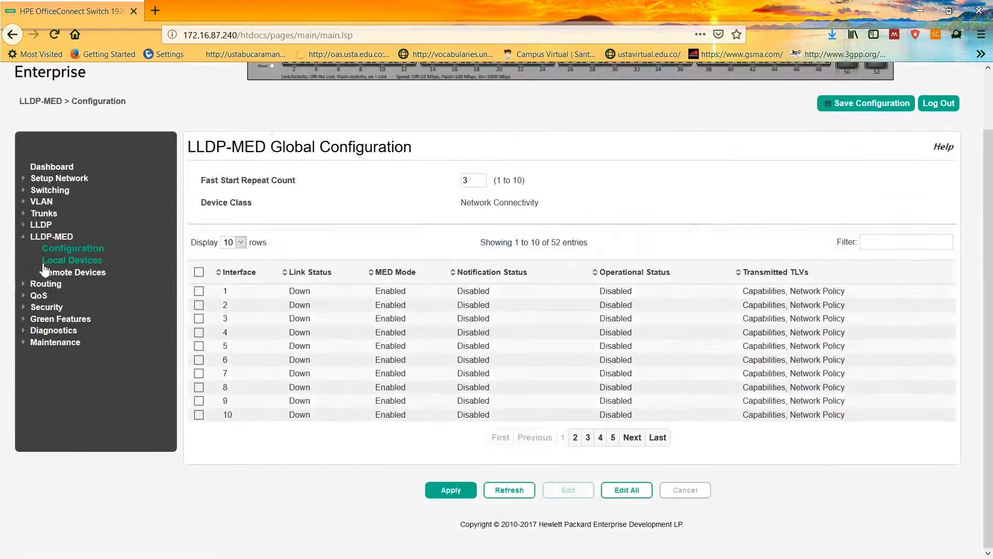
pyautogui.click(46, 283)
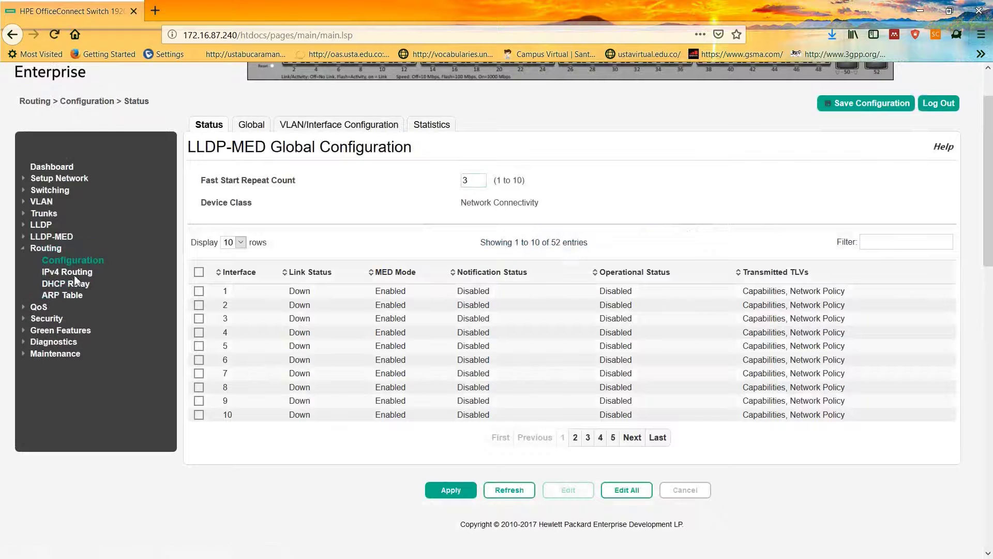
pyautogui.click(360, 130)
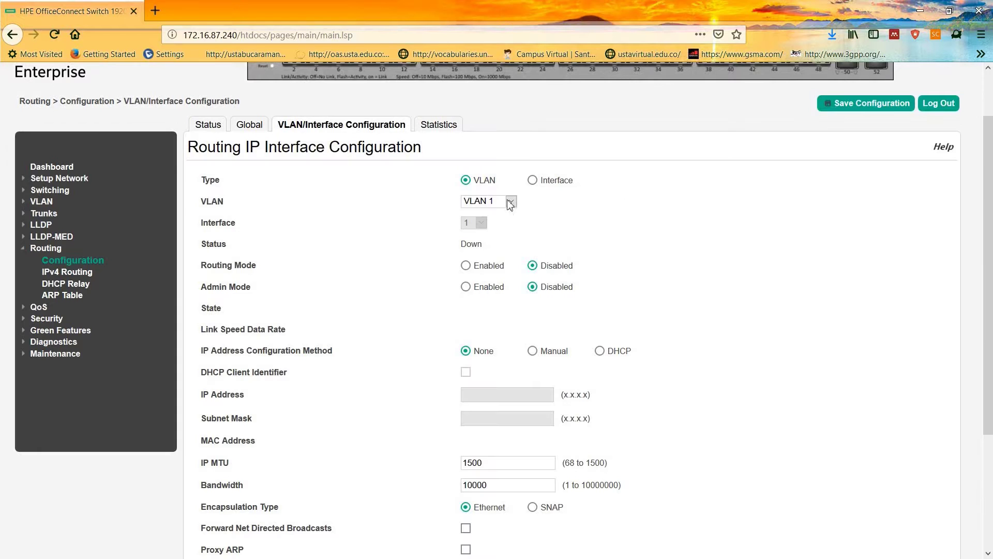
pyautogui.click(511, 201)
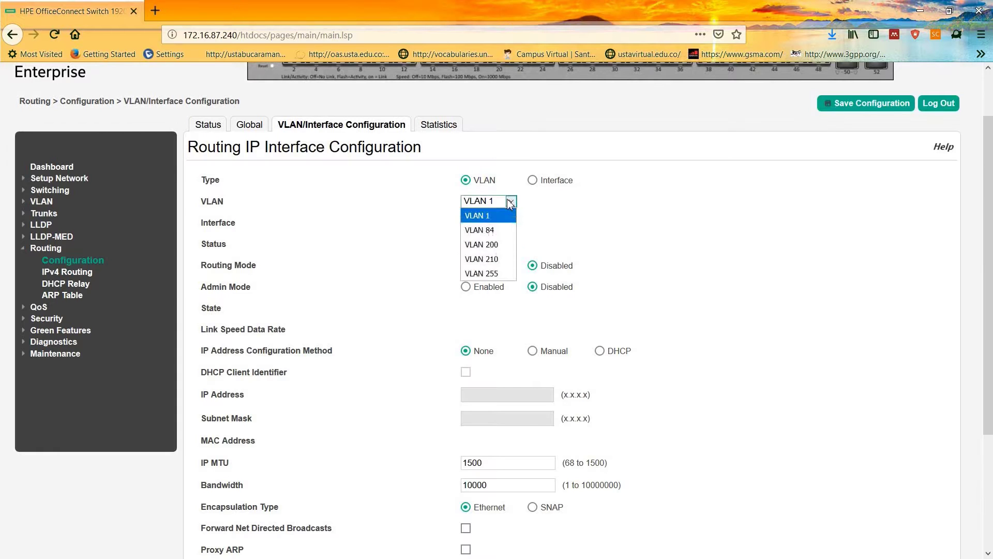
pyautogui.click(467, 273)
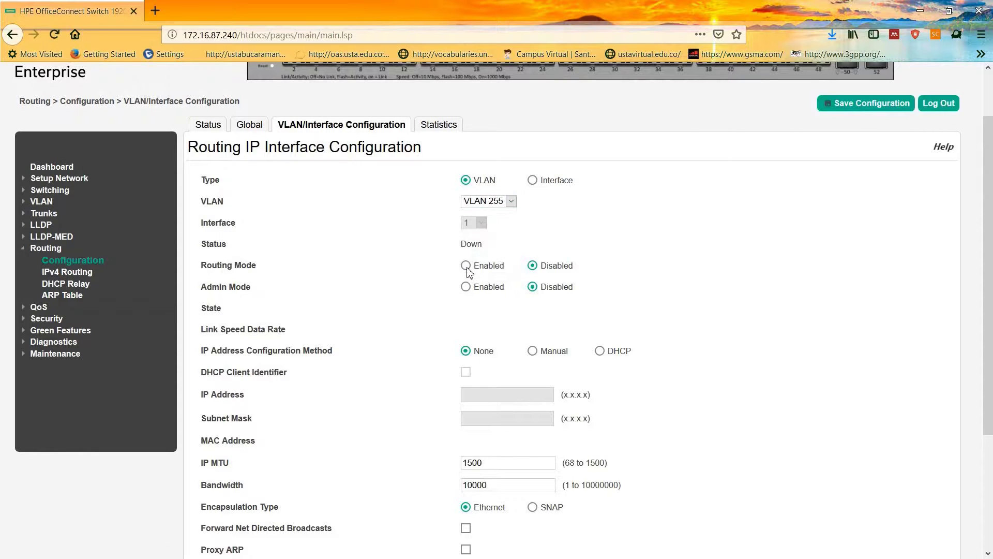
pyautogui.click(467, 289)
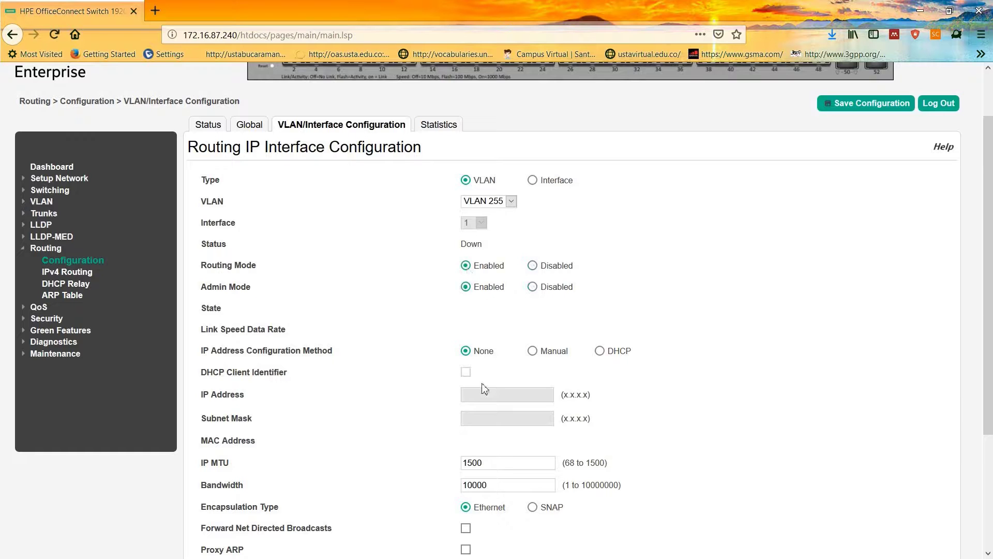
pyautogui.click(534, 351)
# - Set VLAN 255's routing interface IP address to 10.5.0.2 with subnet mask 255.255.255.252 and apply the configuration
pyautogui.click(519, 402)
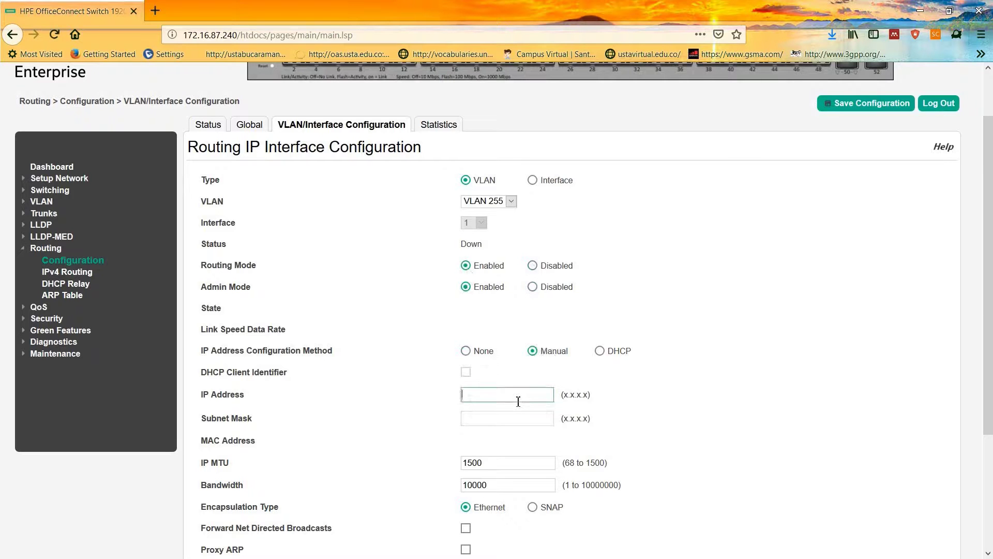
pyautogui.write('10')
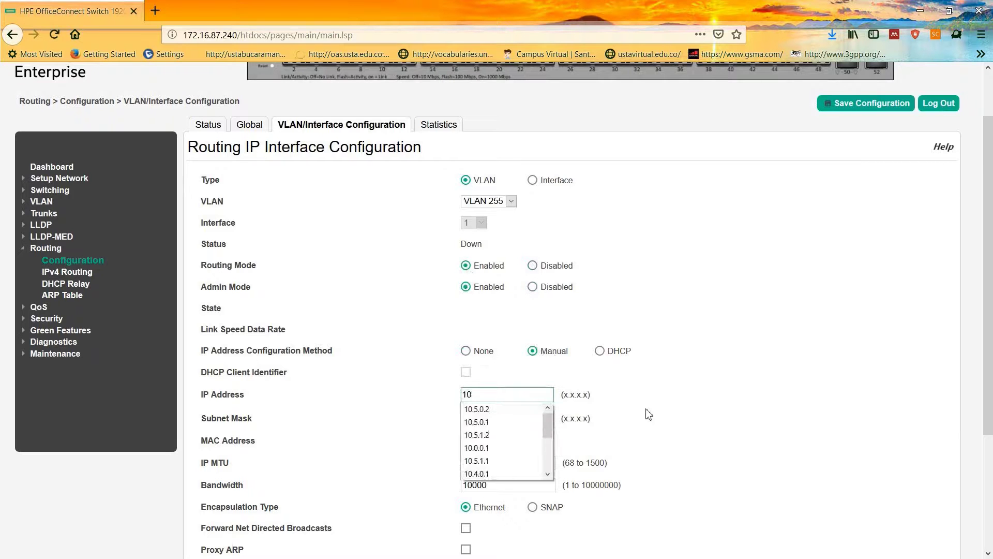
pyautogui.write('.5.')
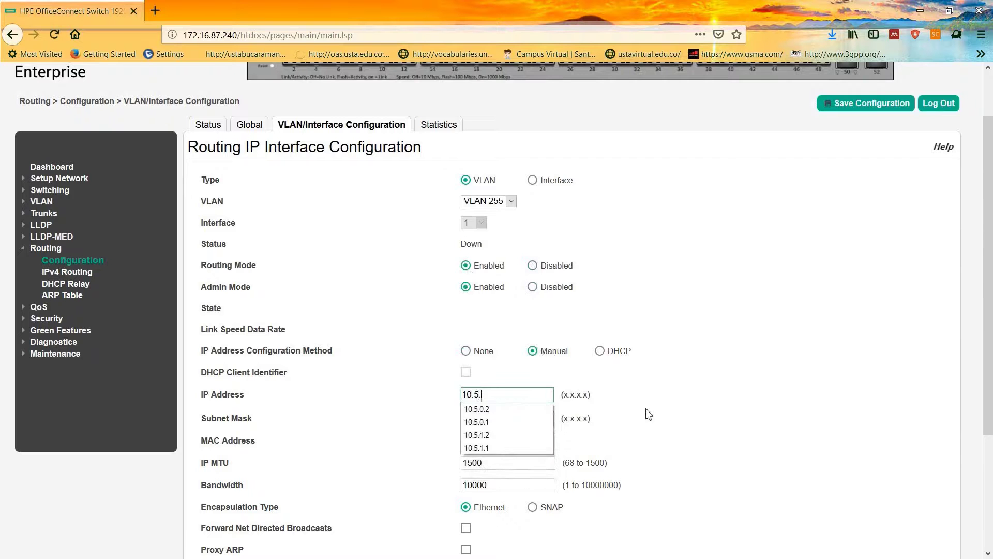
pyautogui.write('0.2')
pyautogui.press('Tab')
pyautogui.write('2')
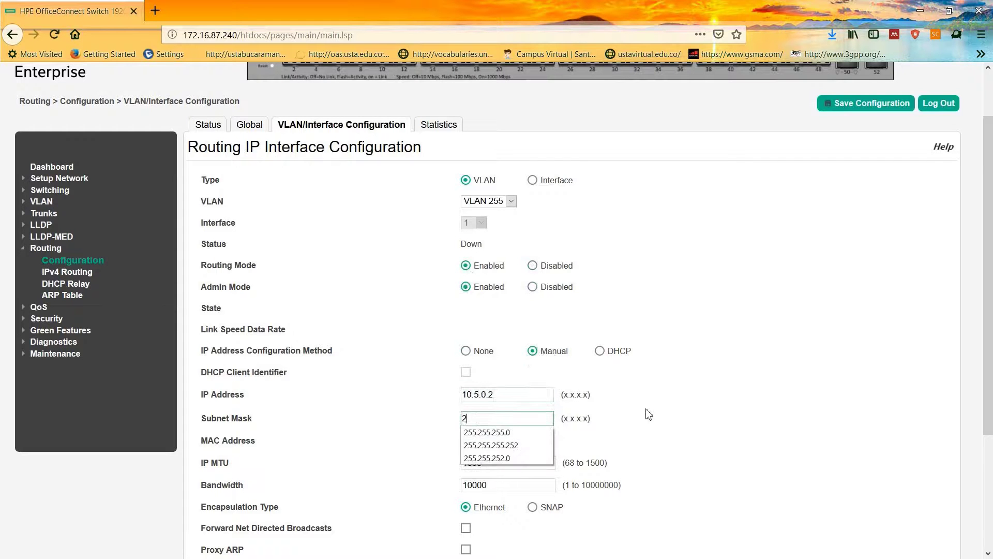
pyautogui.write('55.255.255.252')
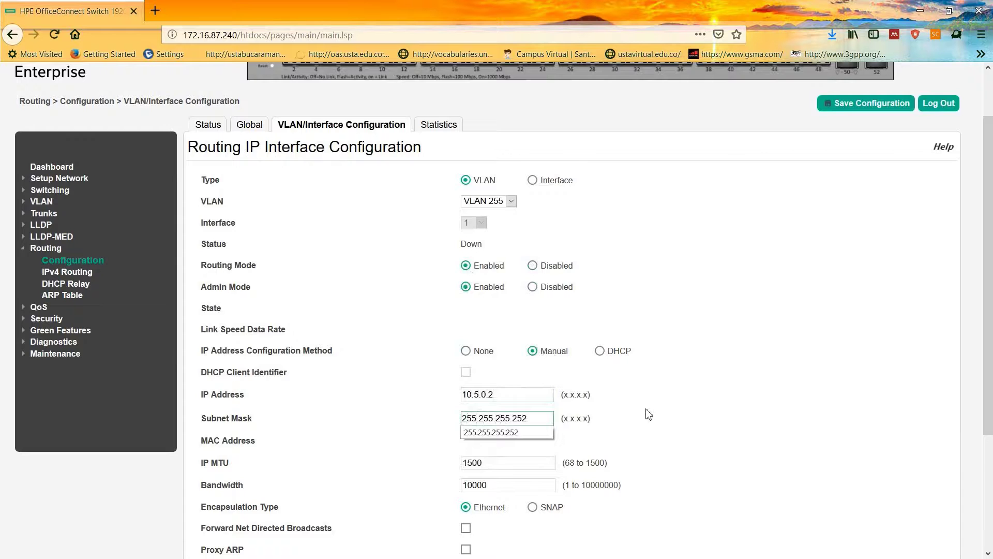
pyautogui.scroll(-3, 649, 414)
pyautogui.click(517, 489)
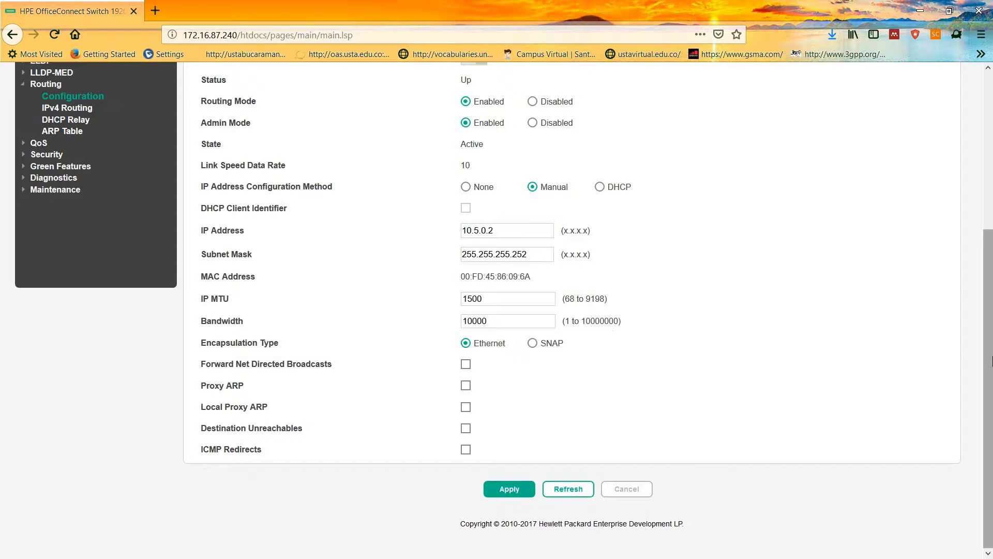
# - Run an IPv4 ping diagnostic to 10.5.0.1 with a count of 4 and an interval of 1 second
pyautogui.scroll(4, 990, 360)
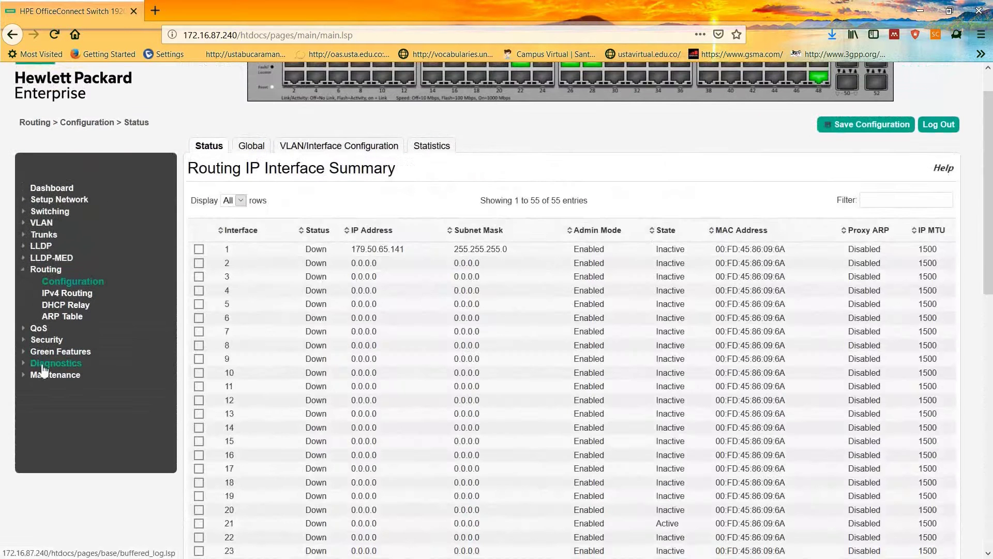
pyautogui.click(54, 357)
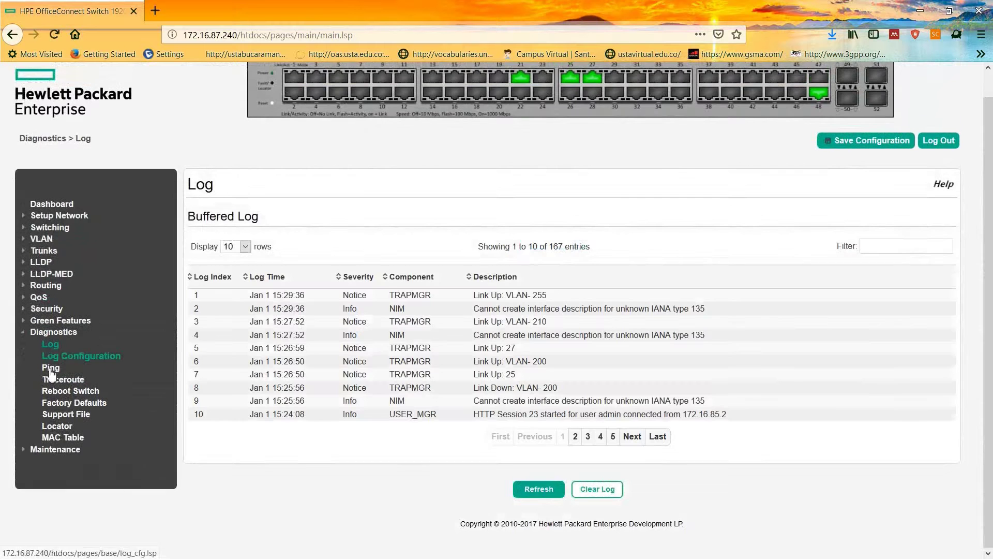
pyautogui.click(52, 368)
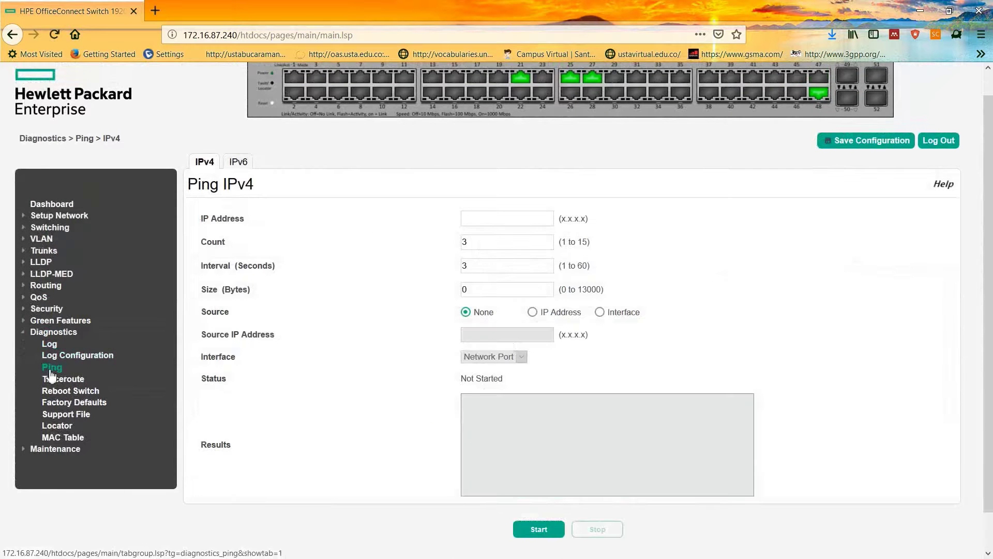
pyautogui.click(495, 220)
pyautogui.write('10.')
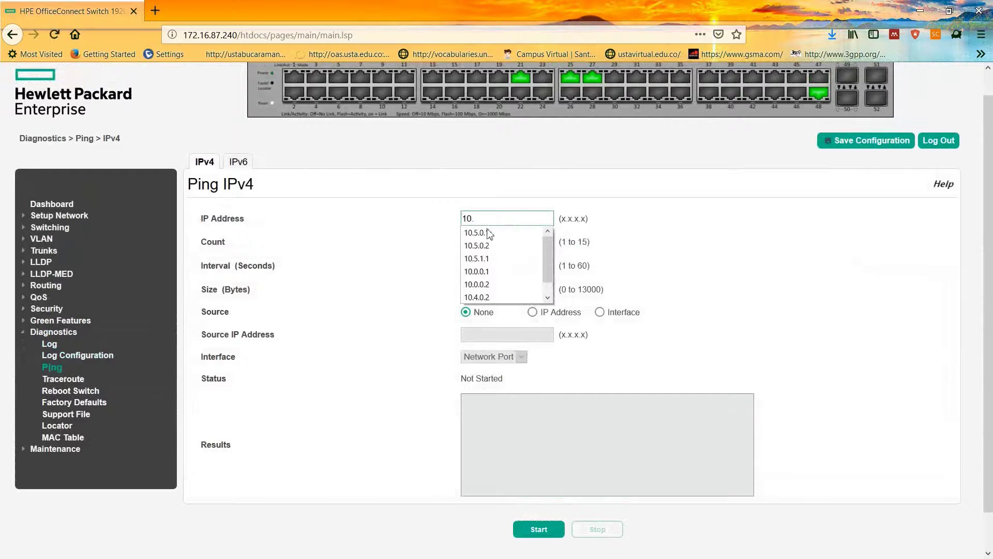
pyautogui.click(487, 234)
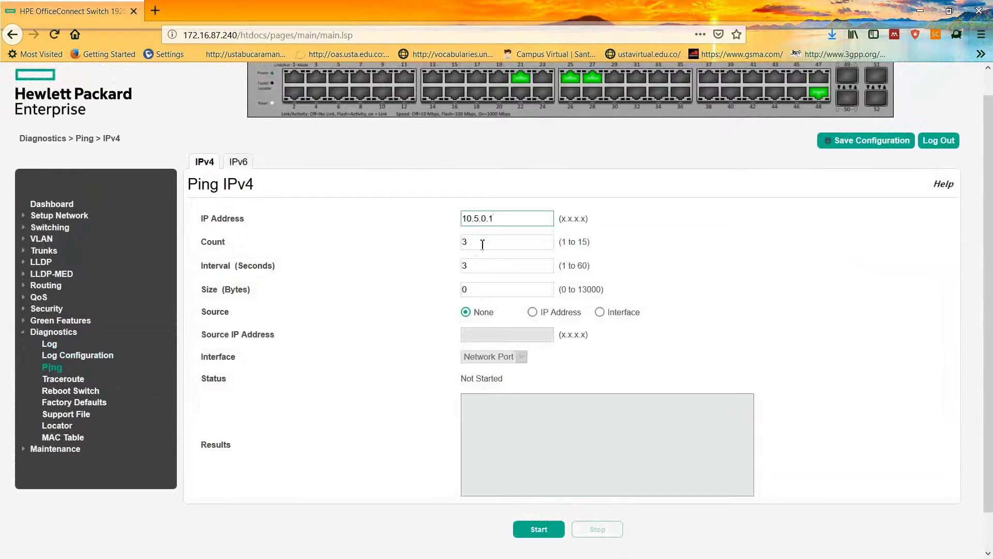
pyautogui.press('Tab')
pyautogui.write('4')
pyautogui.press('Tab')
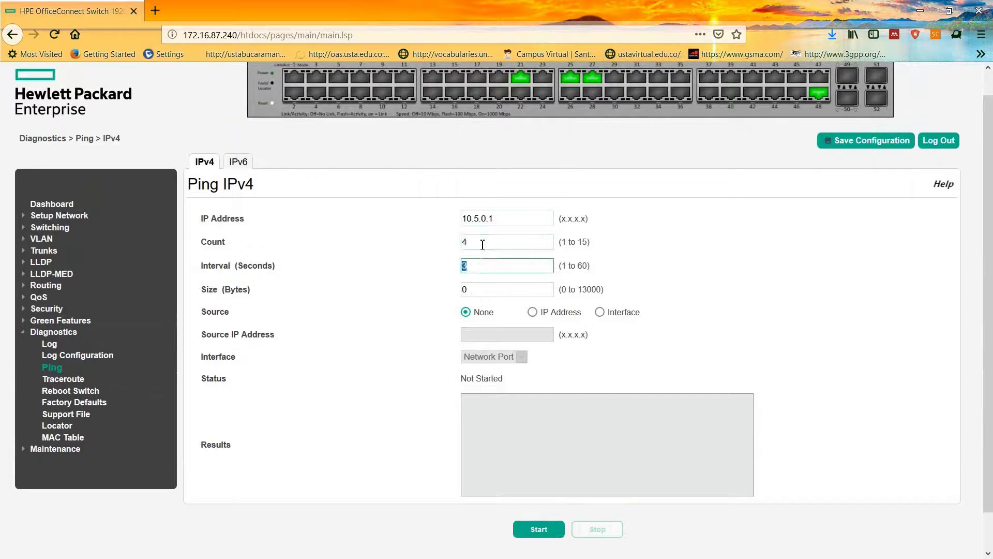
pyautogui.write('1')
pyautogui.click(595, 436)
pyautogui.click(539, 528)
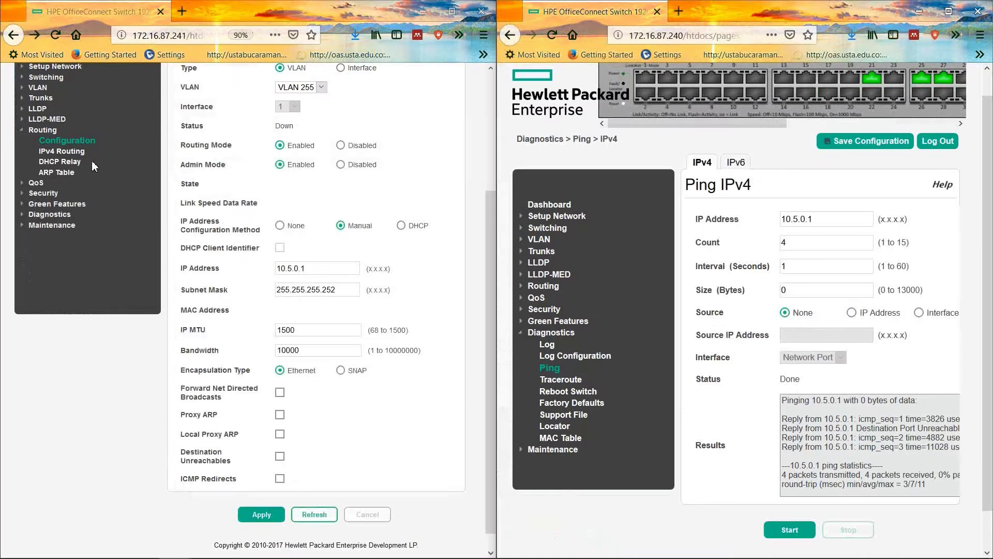
# - On the switch at 172.16.87.241, run an IPv4 ping to 10.5.0.2 with count 4 and interval 1 second
pyautogui.click(37, 222)
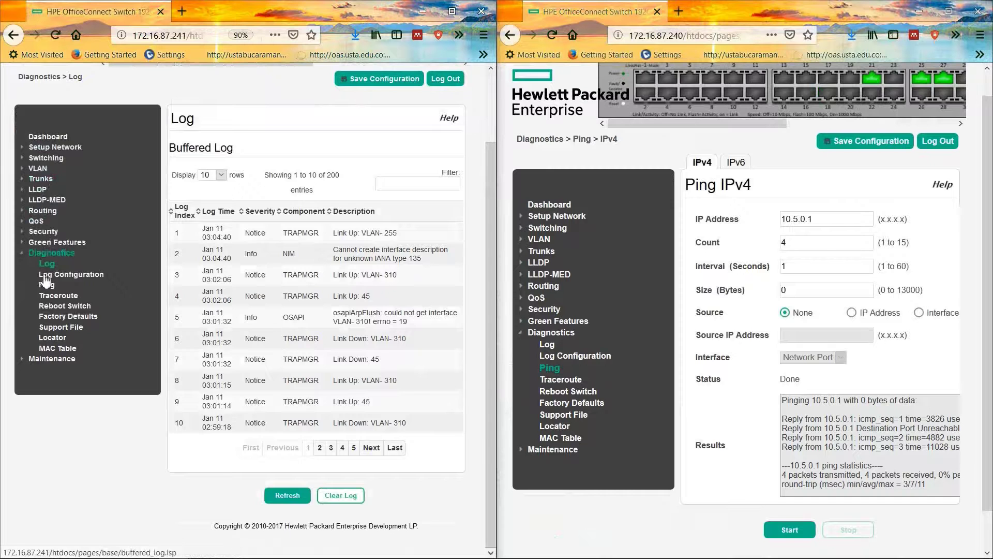
pyautogui.click(46, 275)
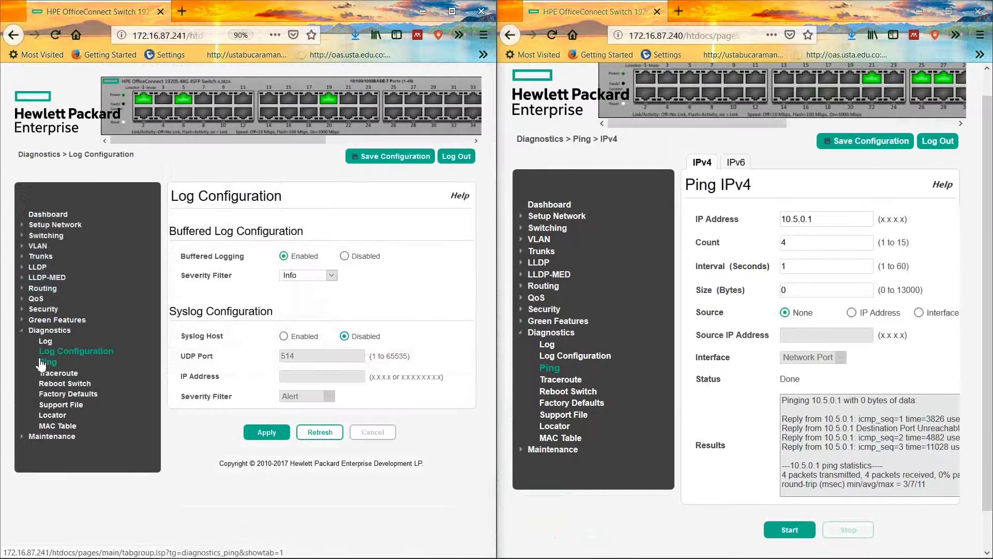
pyautogui.click(41, 362)
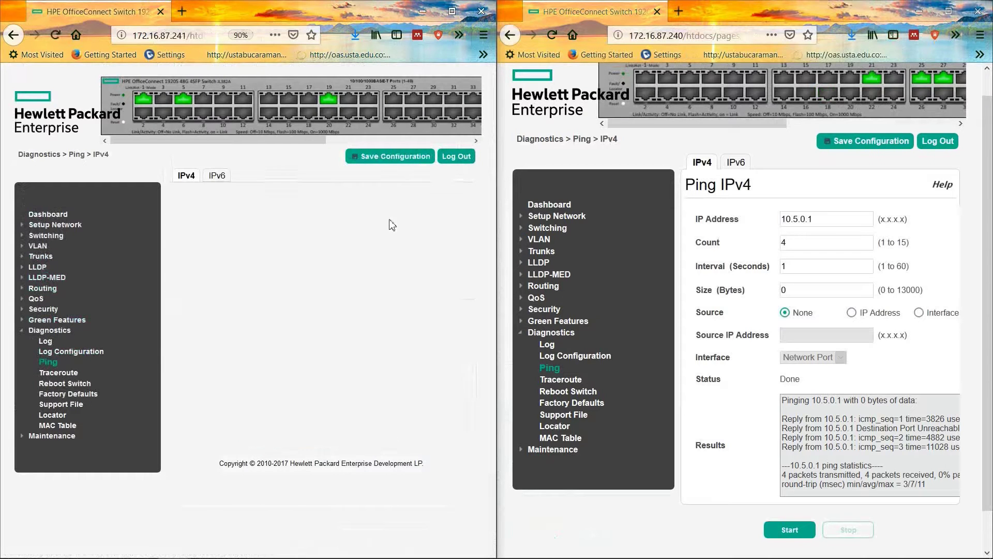
pyautogui.click(328, 230)
pyautogui.write('10.5.0.2')
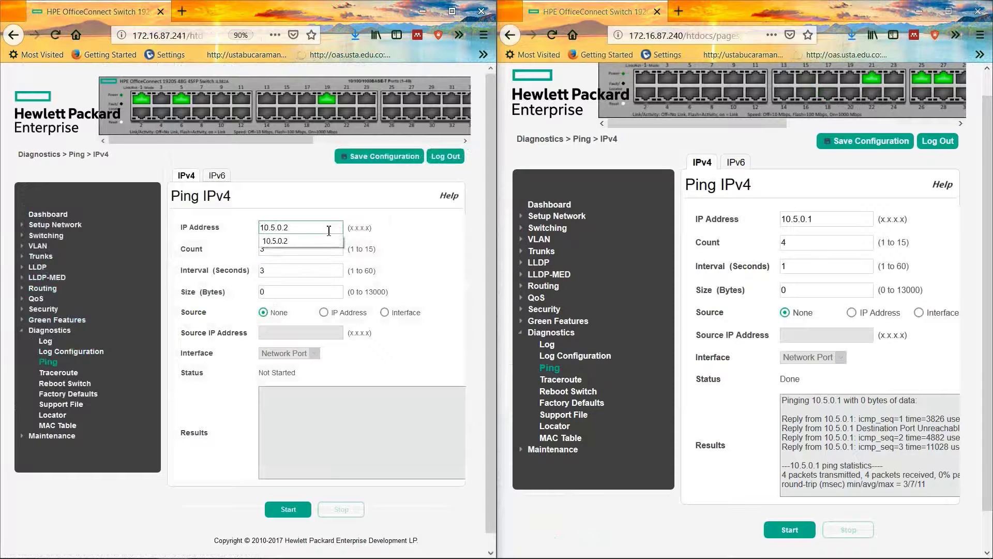
pyautogui.press('Tab')
pyautogui.write('4')
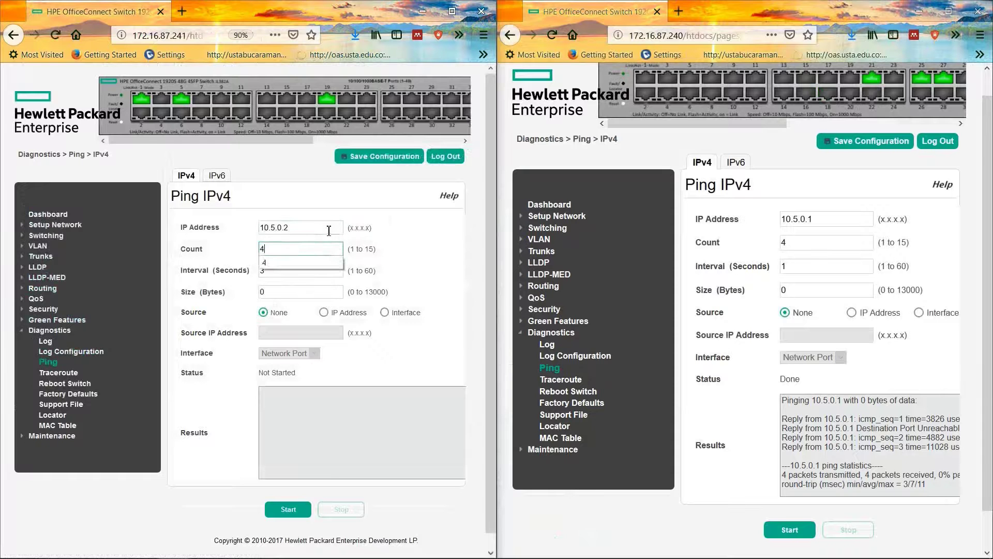
pyautogui.press('Tab')
pyautogui.write('1')
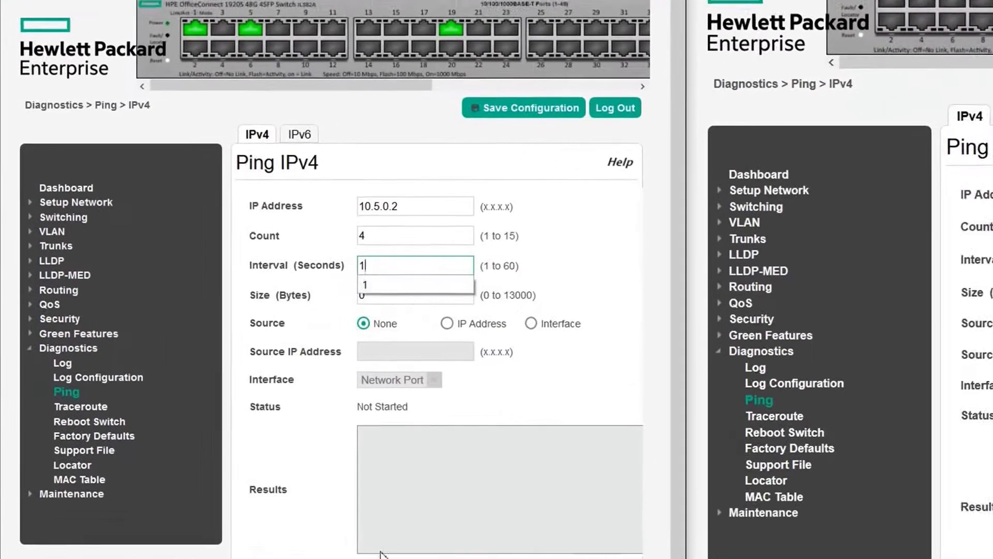
pyautogui.click(288, 509)
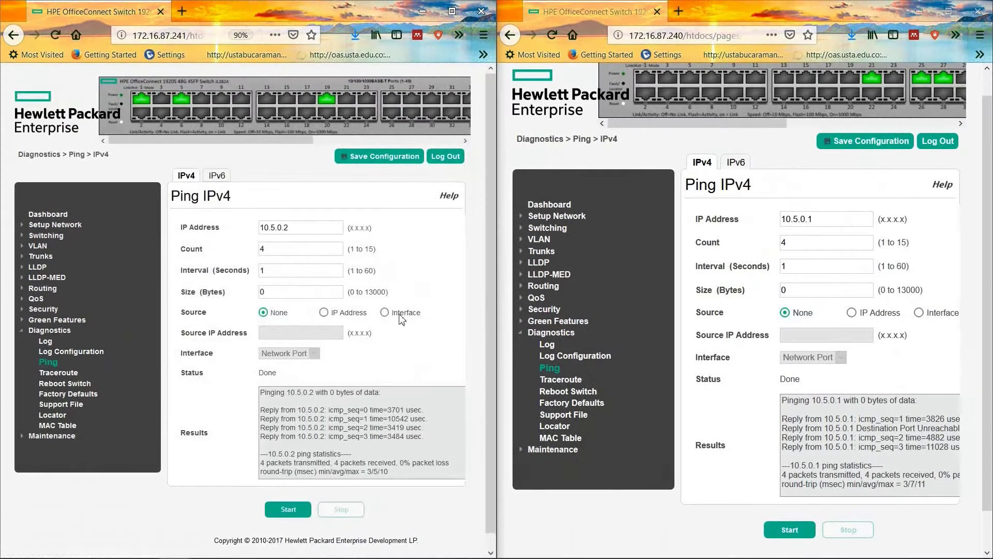
# - Ping 192.168.100.1 from the switch at 172.16.87.241, keeping the same count and interval
pyautogui.tripleClick(291, 229)
pyautogui.write('192.168.')
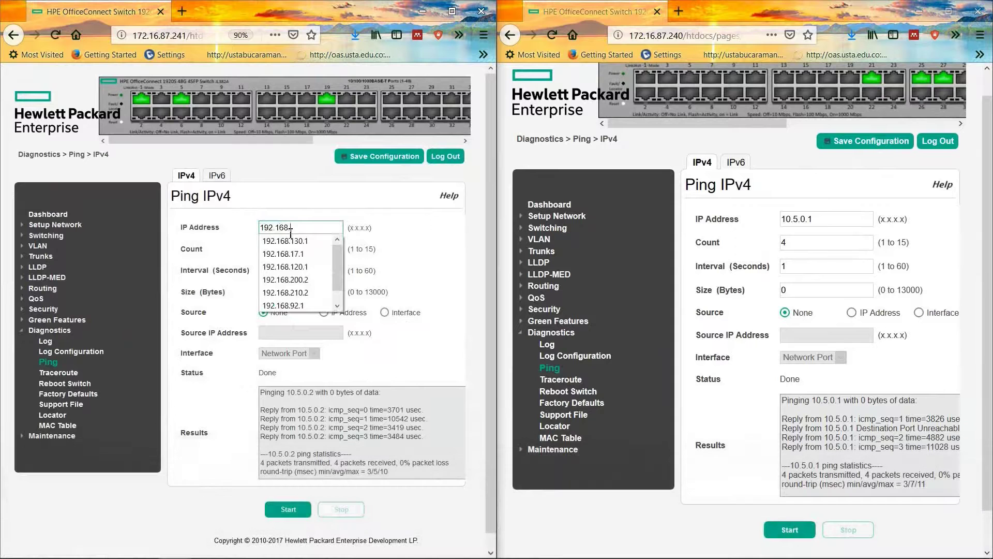
pyautogui.write('100.1')
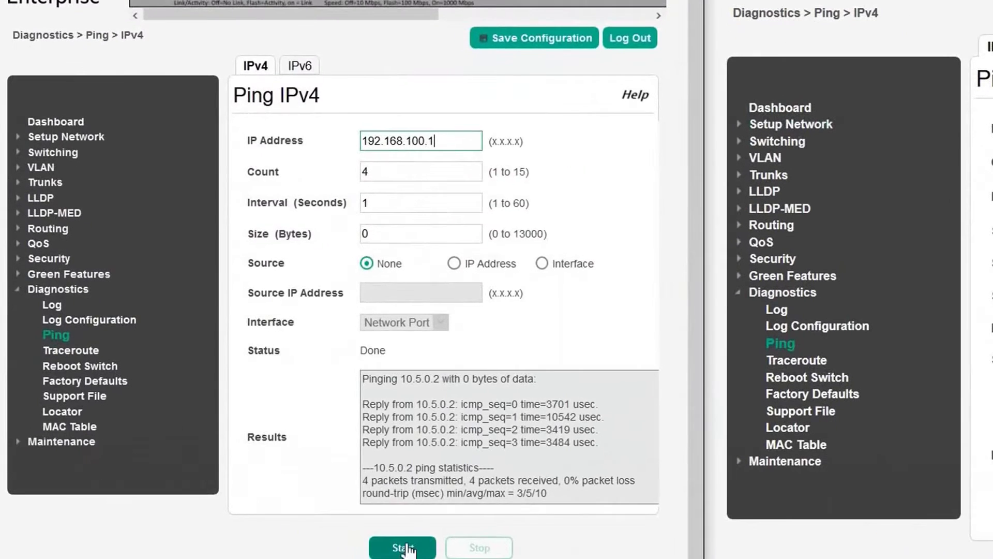
pyautogui.click(404, 547)
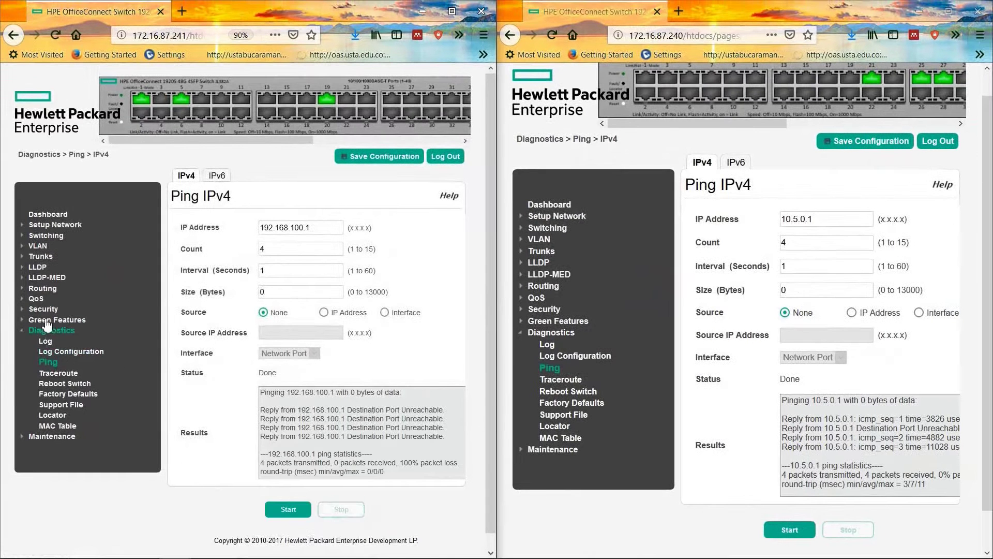
# - Remove the static IPv4 routes for 192.168.120.0, 192.168.130.0, 192.168.200.0 and 192.168.210.0 from the switch at 172.16.87.241
pyautogui.click(44, 289)
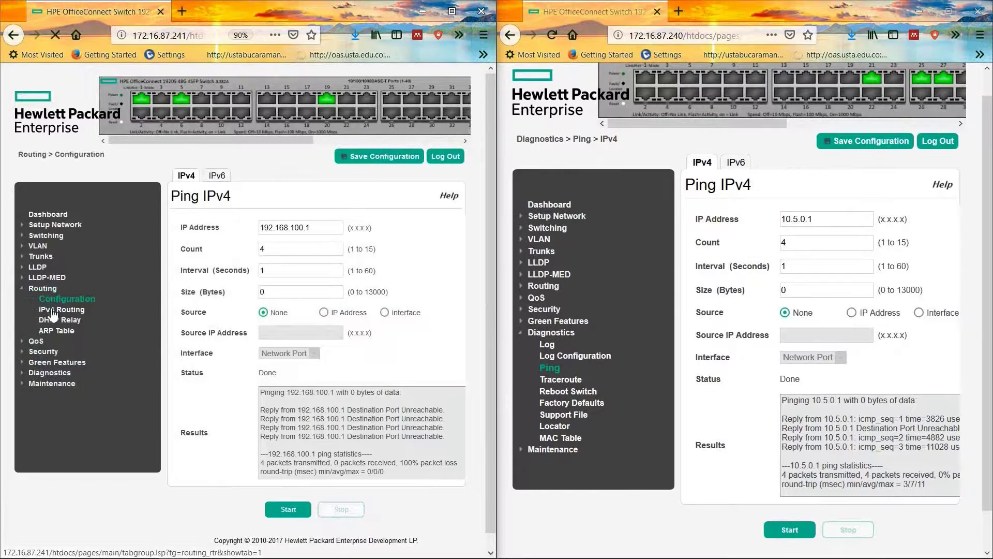
pyautogui.click(52, 310)
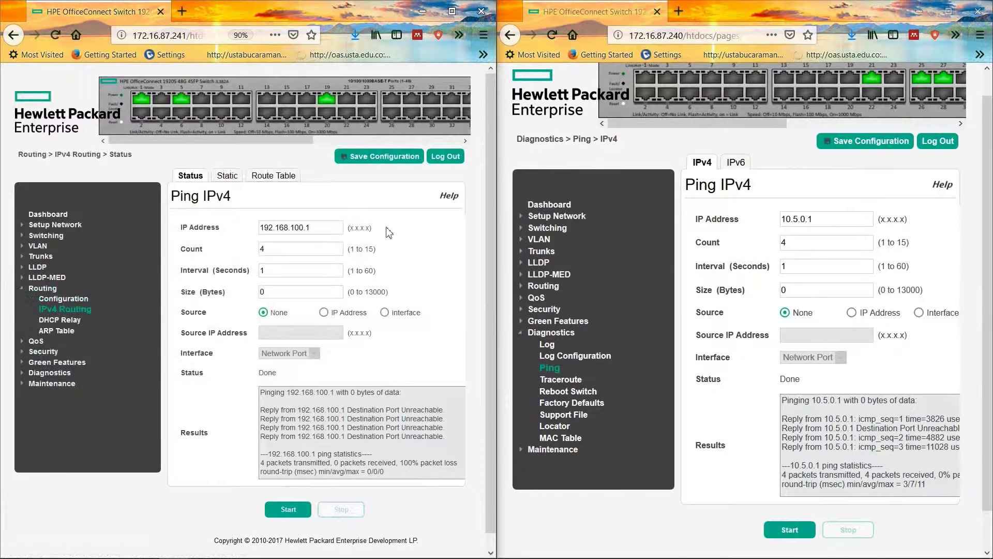
pyautogui.click(226, 176)
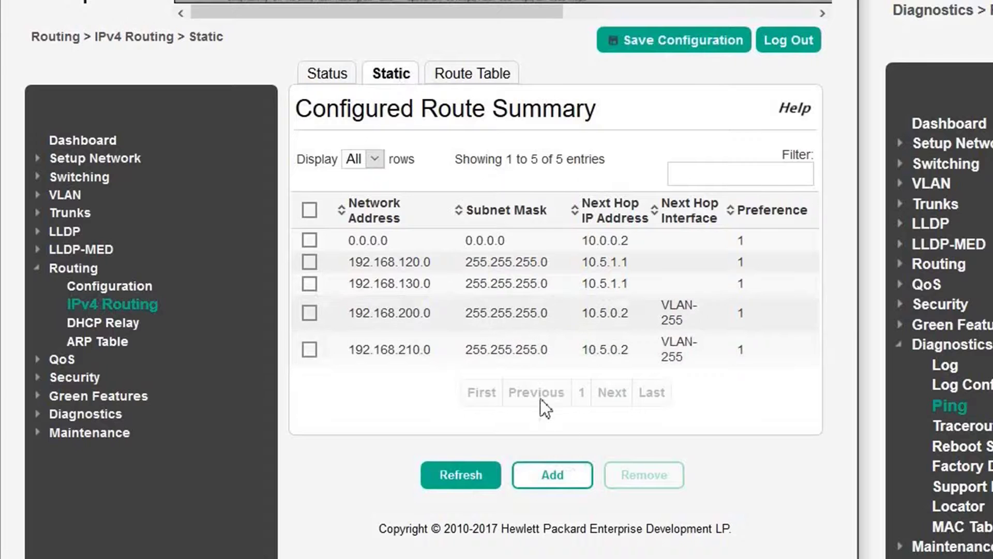
pyautogui.click(445, 254)
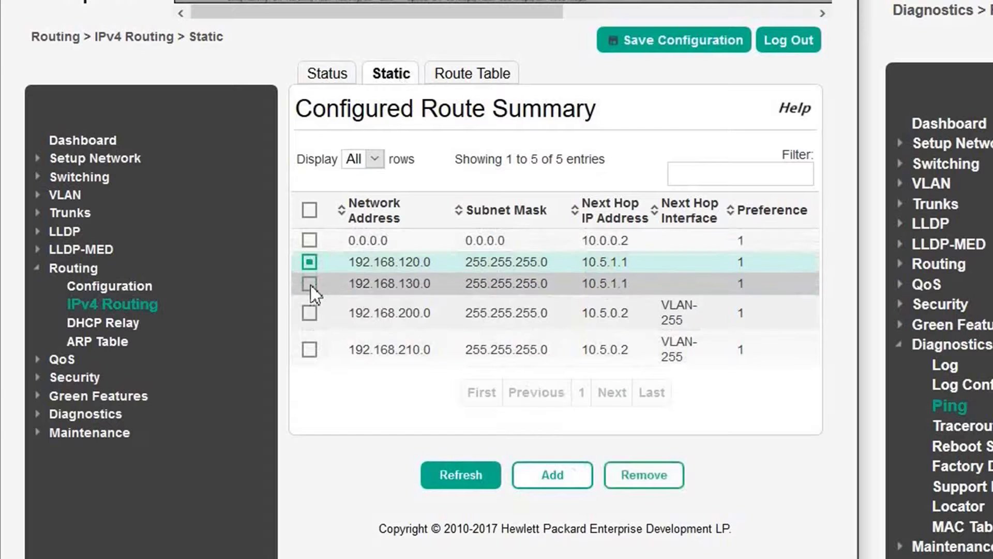
pyautogui.click(308, 314)
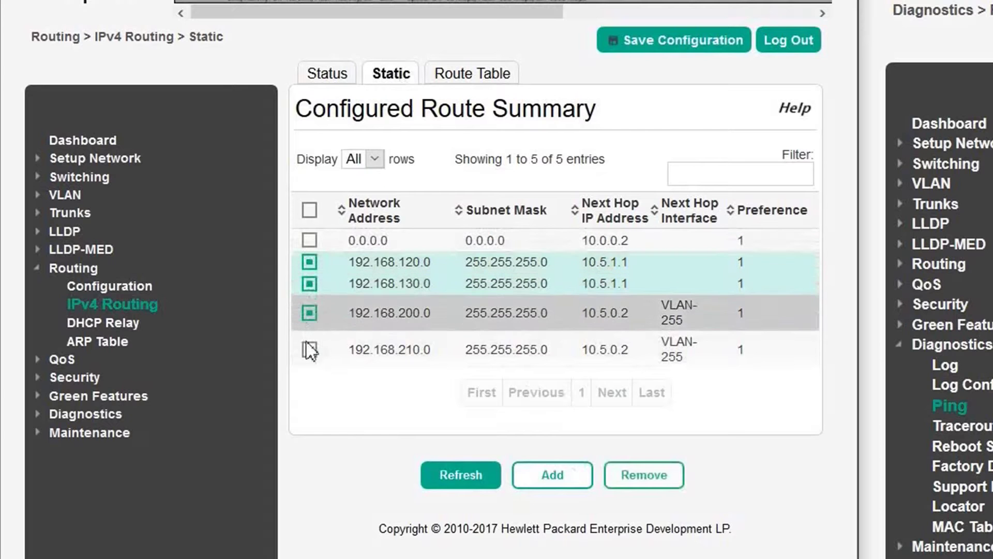
pyautogui.click(309, 349)
pyautogui.click(621, 474)
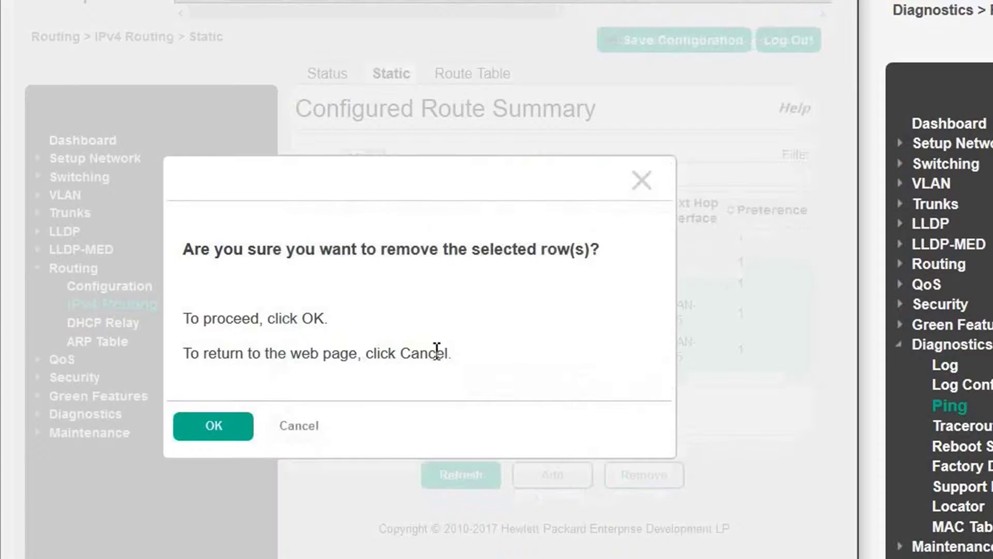
pyautogui.click(231, 440)
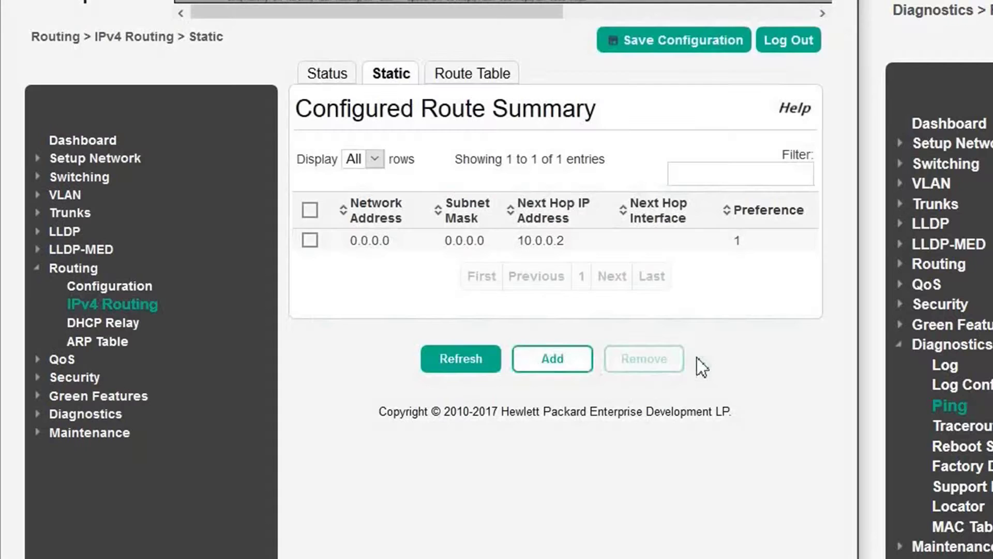
# - Add a static route on the switch at 172.16.87.241 for 192.168.100.0, mask 255.255.255.0, with next hop 10.5.0.2
pyautogui.click(553, 359)
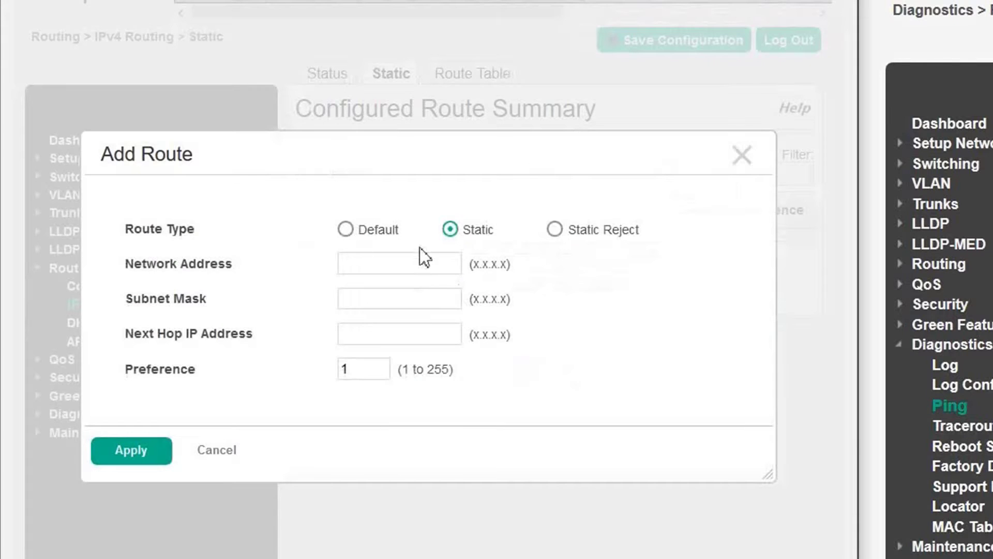
pyautogui.click(420, 263)
pyautogui.write('192.1')
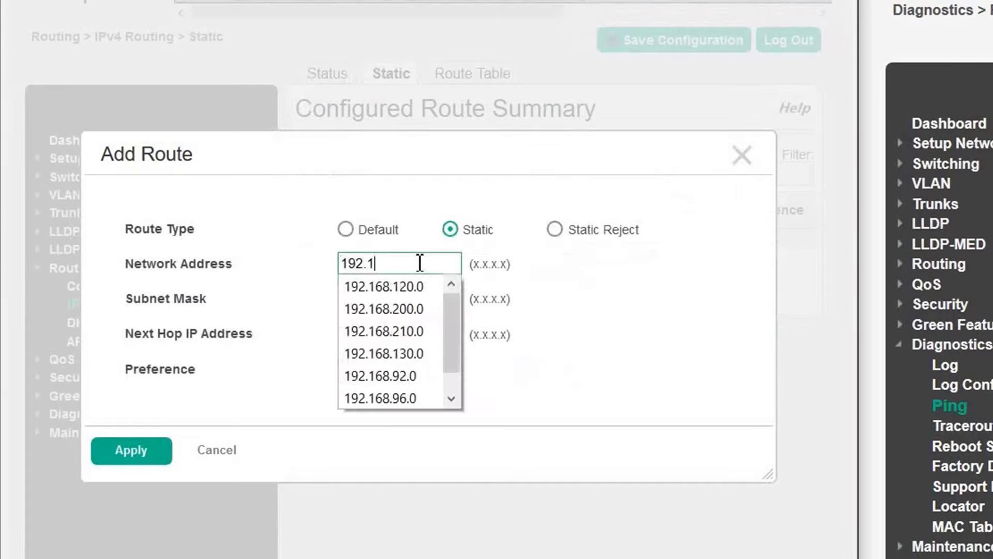
pyautogui.write('68.100.0')
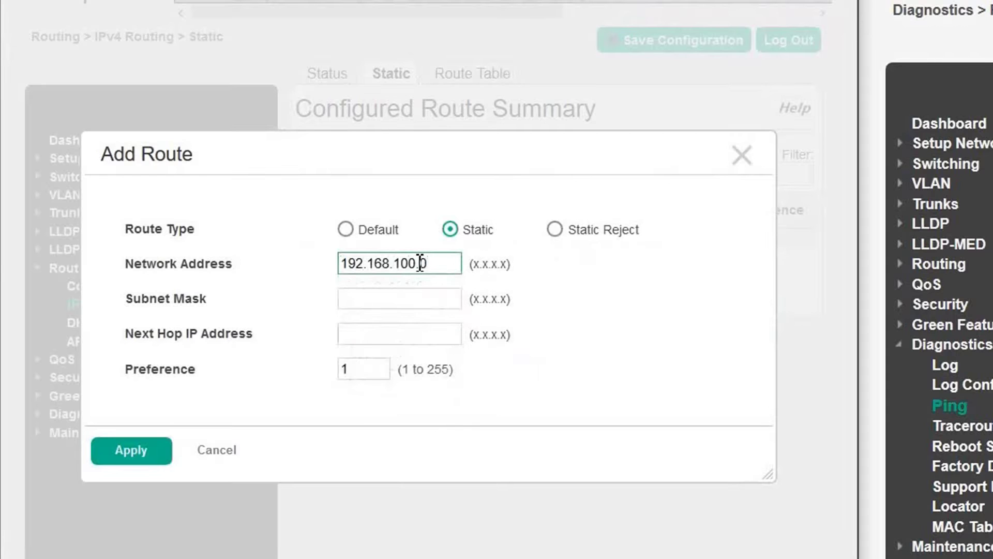
pyautogui.press('Tab')
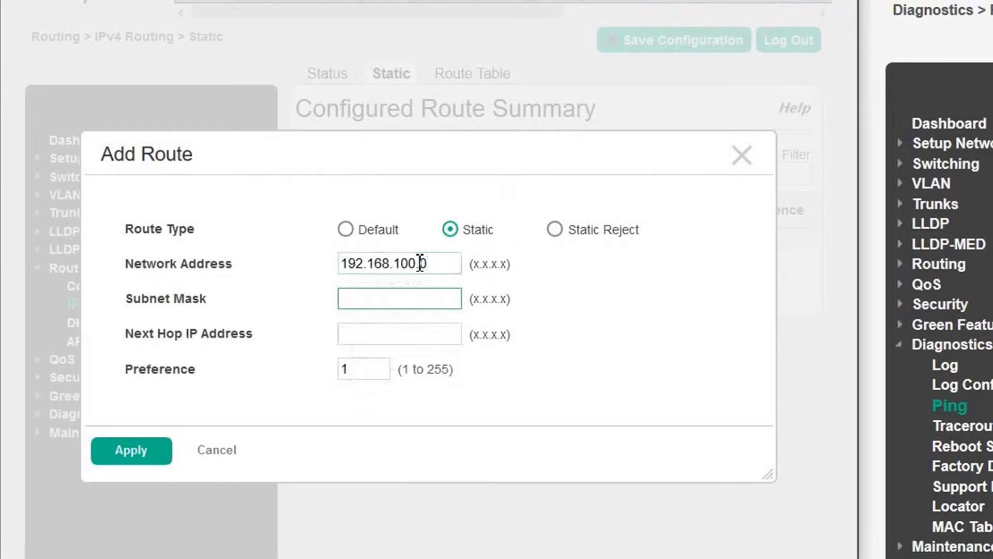
pyautogui.write('255.255.255.0')
pyautogui.press('Tab')
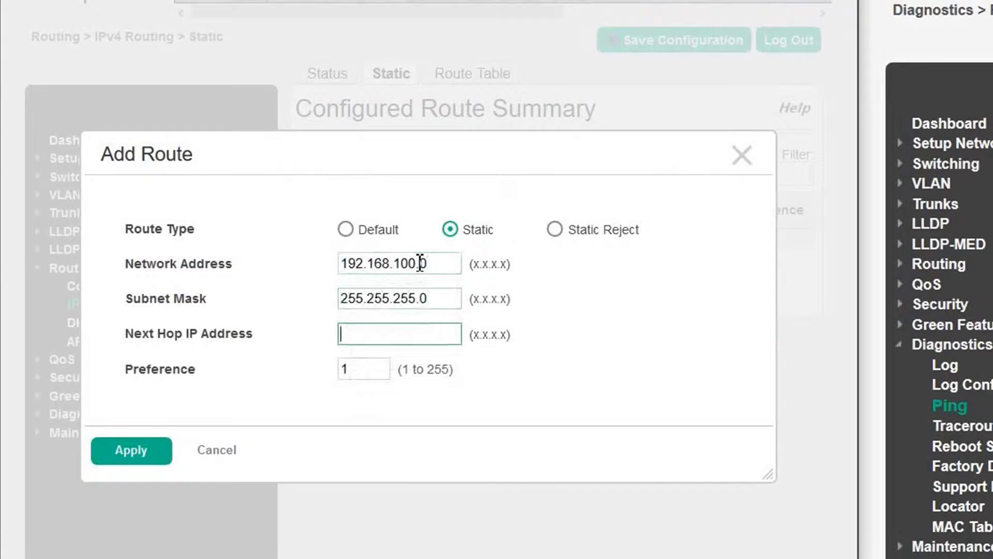
pyautogui.write('10.5')
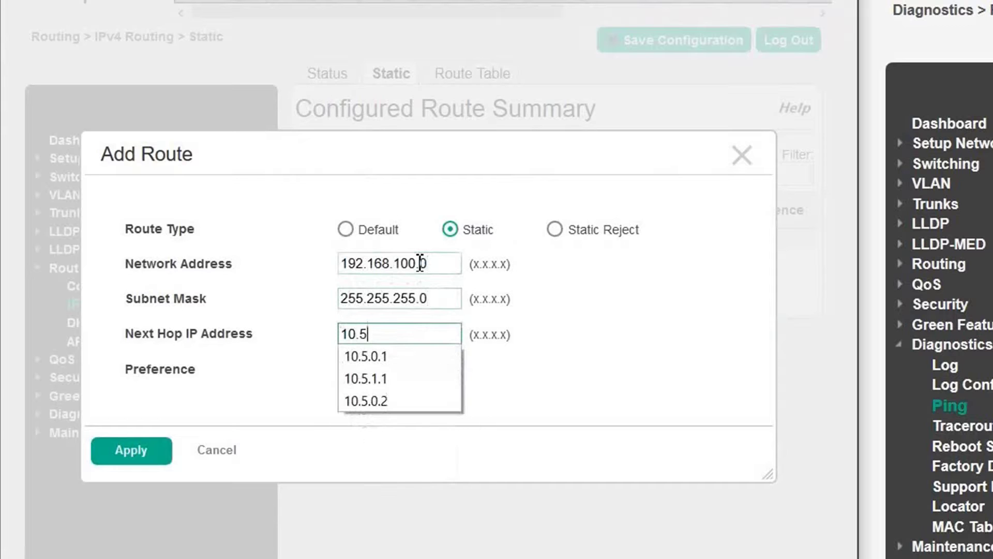
pyautogui.write('.0.2')
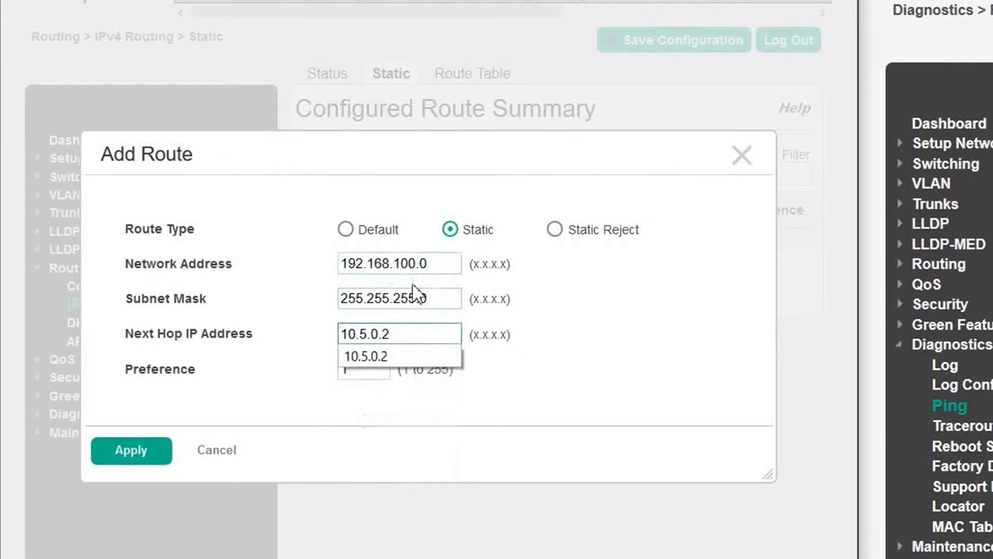
pyautogui.click(164, 467)
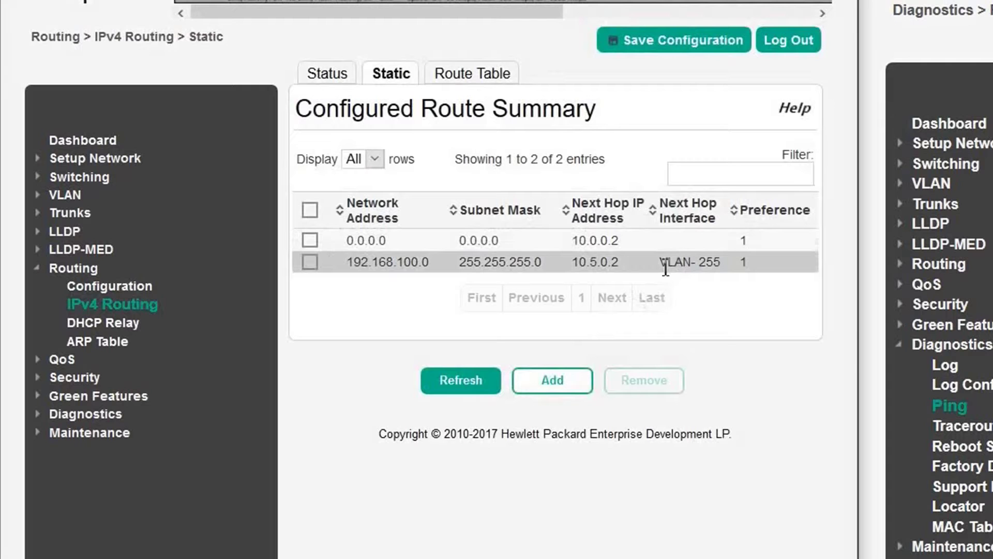
# - Add another static route on the same switch for 192.168.200.0, mask 255.255.255.0, with next hop 10.5.0.2
pyautogui.click(551, 382)
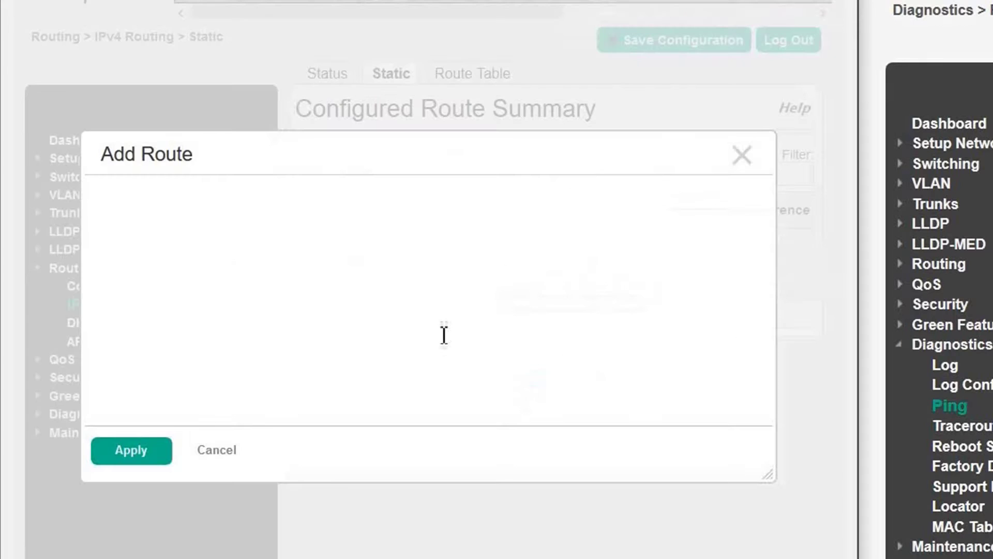
pyautogui.click(444, 269)
pyautogui.write('192.168.200.0')
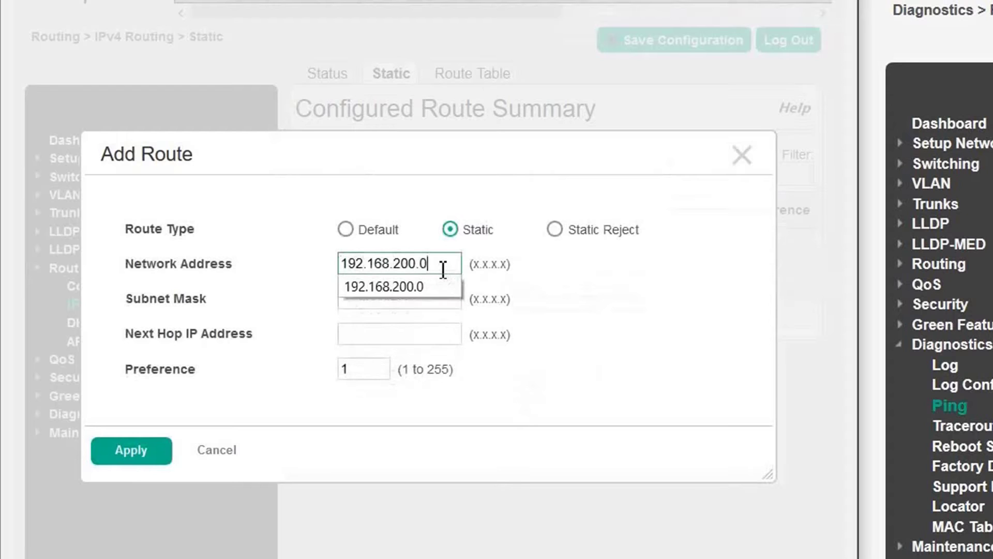
pyautogui.press('Tab')
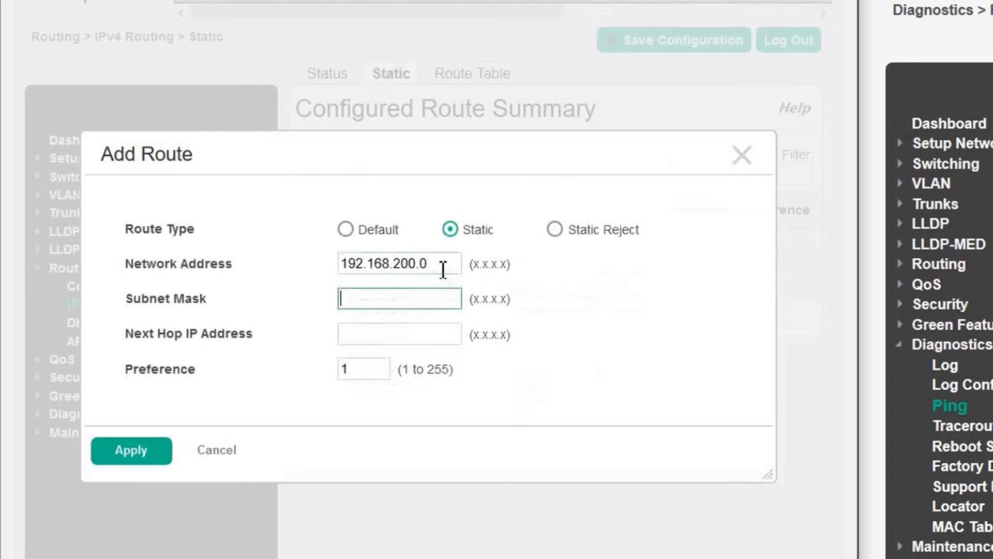
pyautogui.write('255.255.255.0')
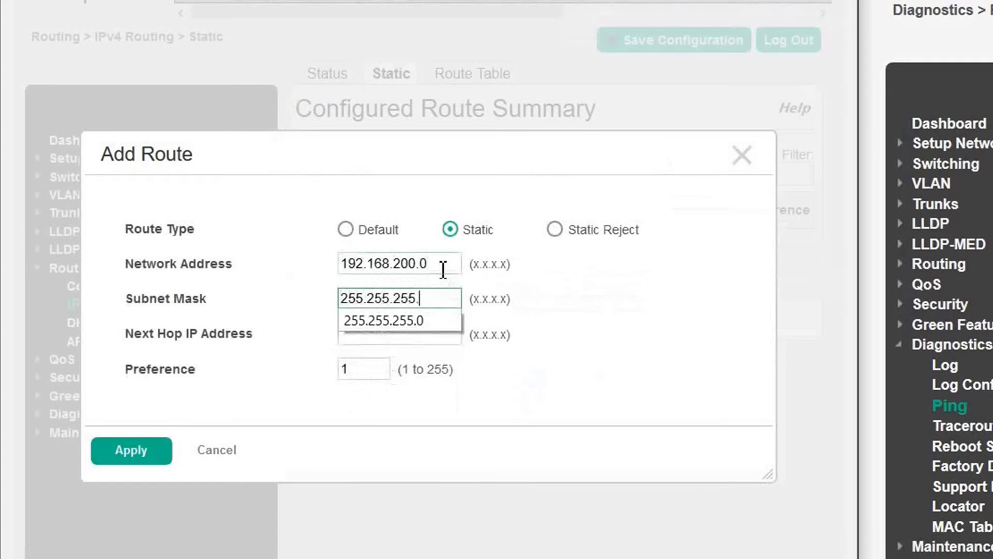
pyautogui.press('Tab')
pyautogui.write('10.5.')
pyautogui.write('0-.')
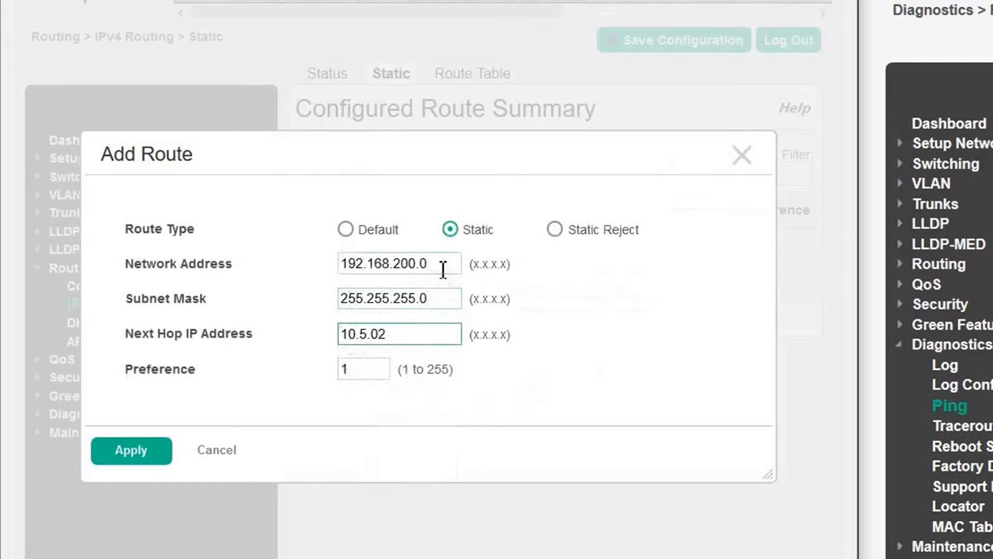
pyautogui.press('BackSpace')
pyautogui.write('.1')
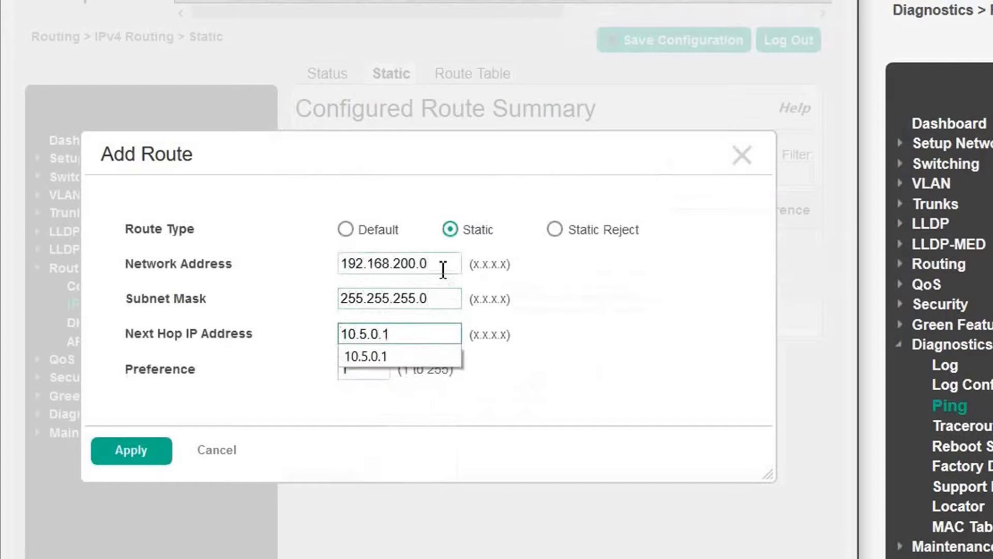
pyautogui.press('BackSpace')
pyautogui.write('2')
pyautogui.click(150, 449)
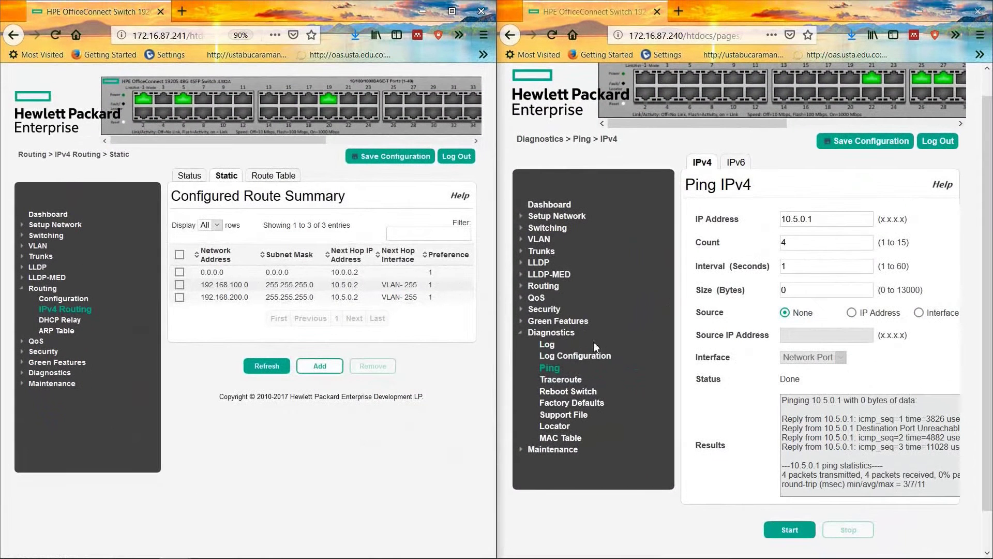
# - Remove the static IPv4 routes for 172.16.12.0 and 172.16.200.0 from the switch at 172.16.87.240
pyautogui.click(543, 288)
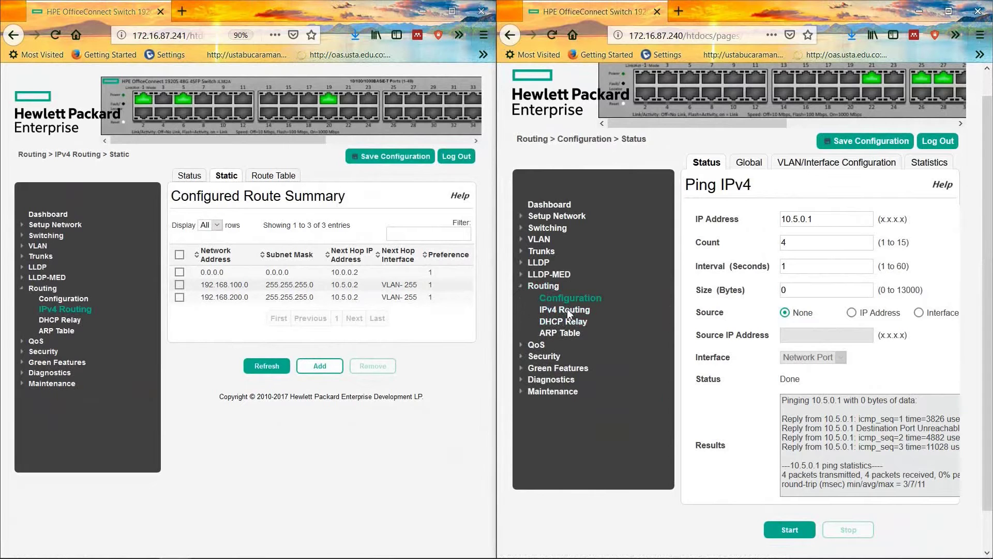
pyautogui.click(569, 312)
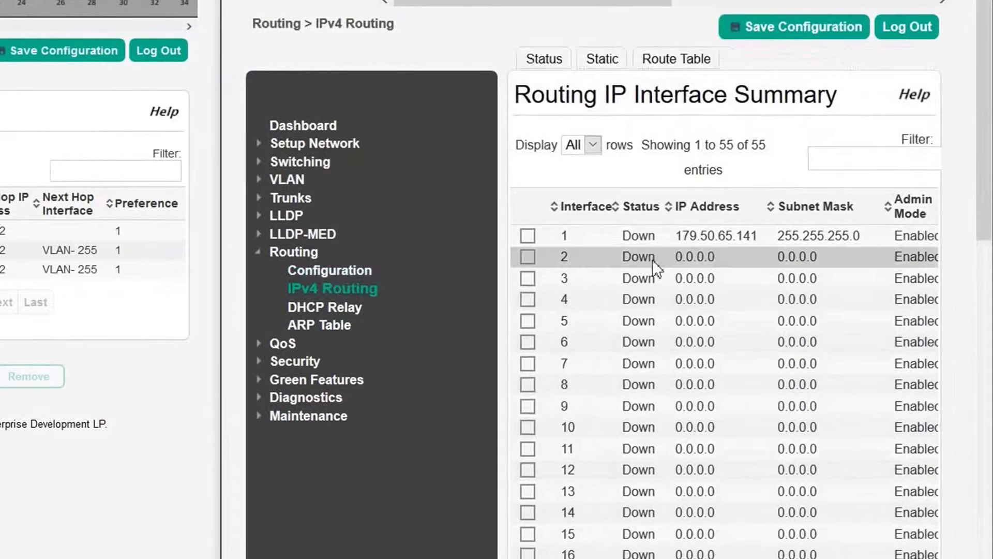
pyautogui.click(614, 61)
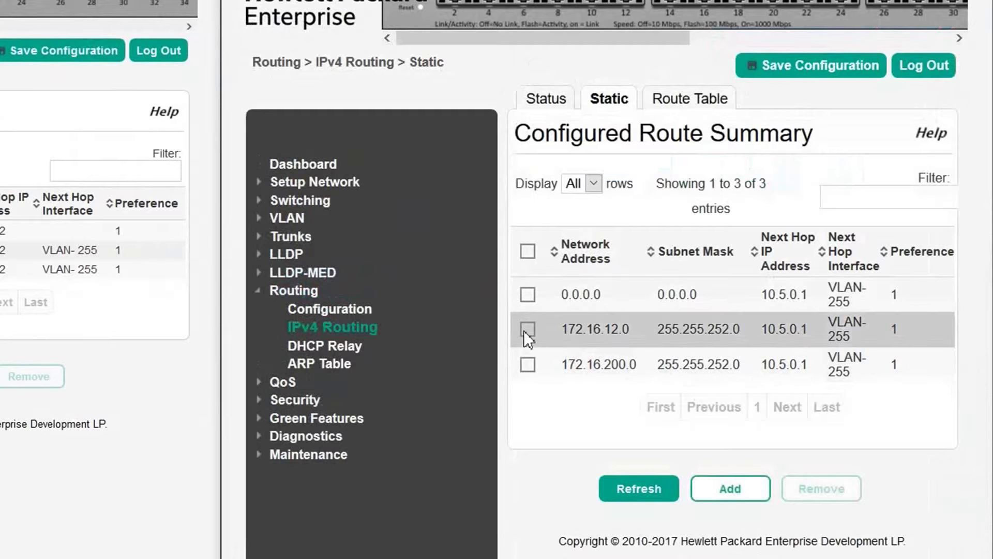
pyautogui.click(528, 329)
pyautogui.click(527, 365)
pyautogui.click(831, 488)
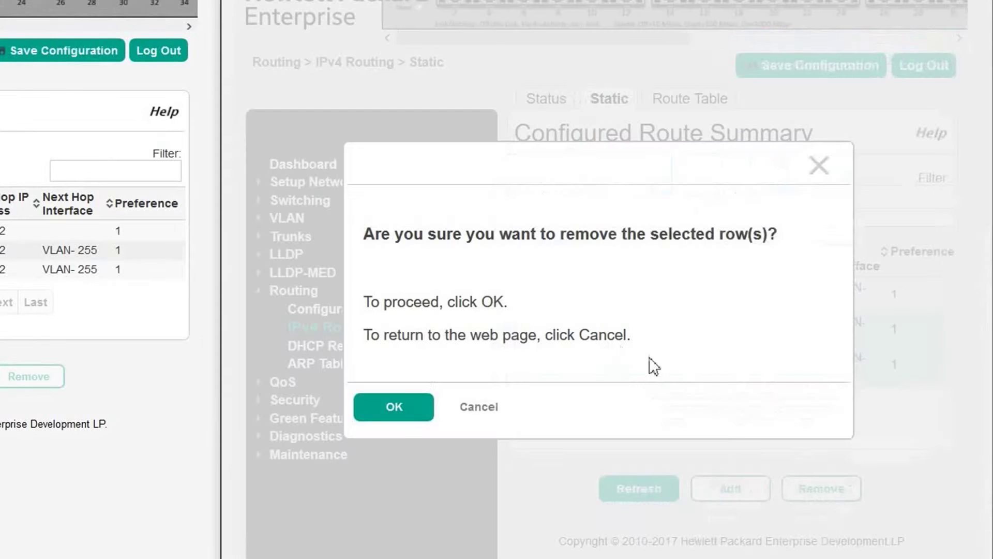
pyautogui.click(393, 409)
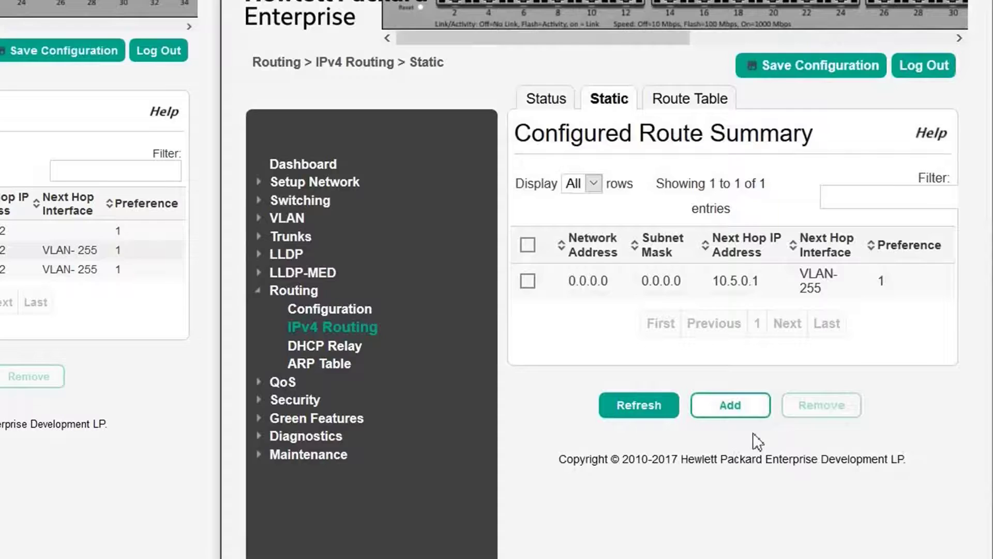
# - Add a static route on the switch at 172.16.87.240 for 172.16.200.0, mask 255.255.252.0, with next hop 10.5.0.1
pyautogui.click(739, 401)
pyautogui.click(581, 245)
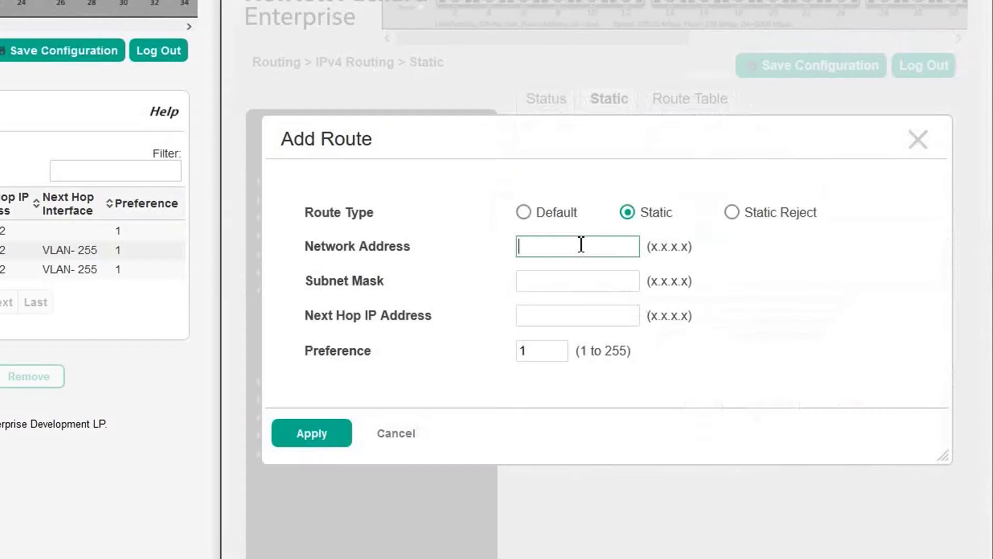
pyautogui.write('172.16')
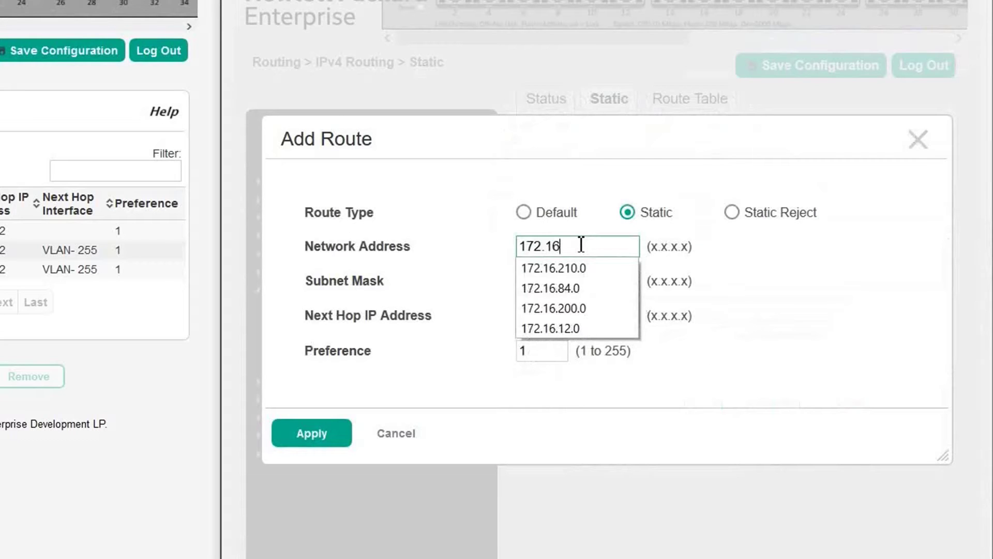
pyautogui.write('.200.0')
pyautogui.press('Tab')
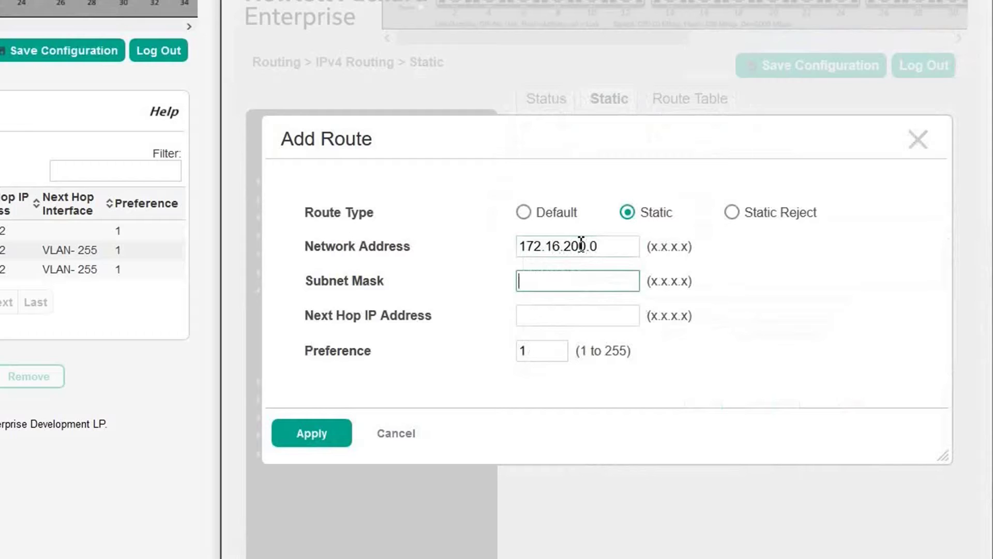
pyautogui.write('255.255')
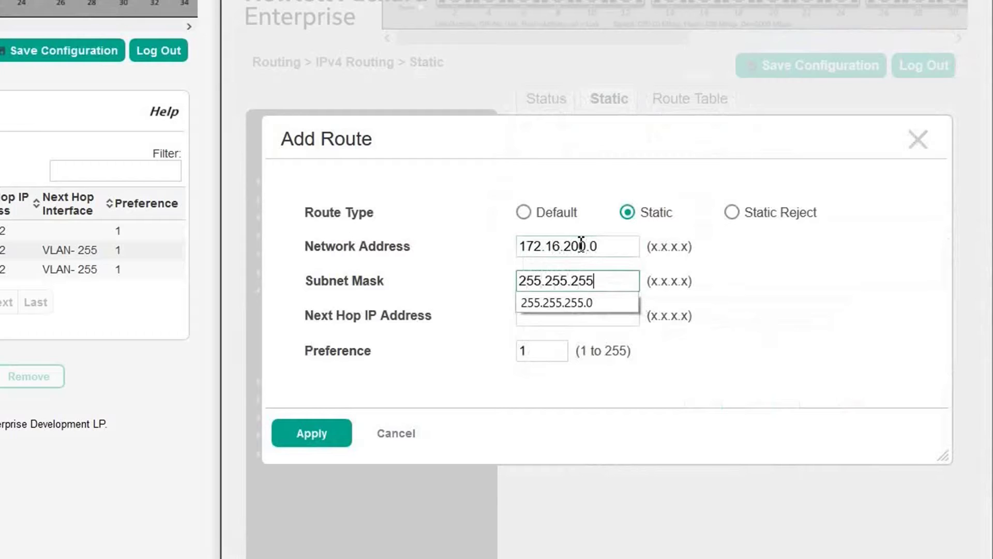
pyautogui.write('.252.0')
pyautogui.press('Tab')
pyautogui.write('1')
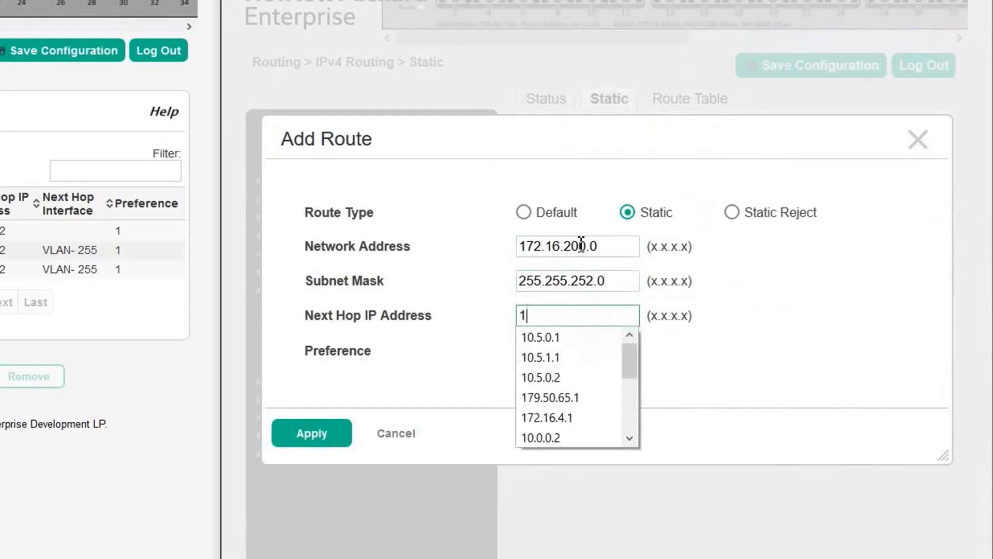
pyautogui.write('0.5.0.1')
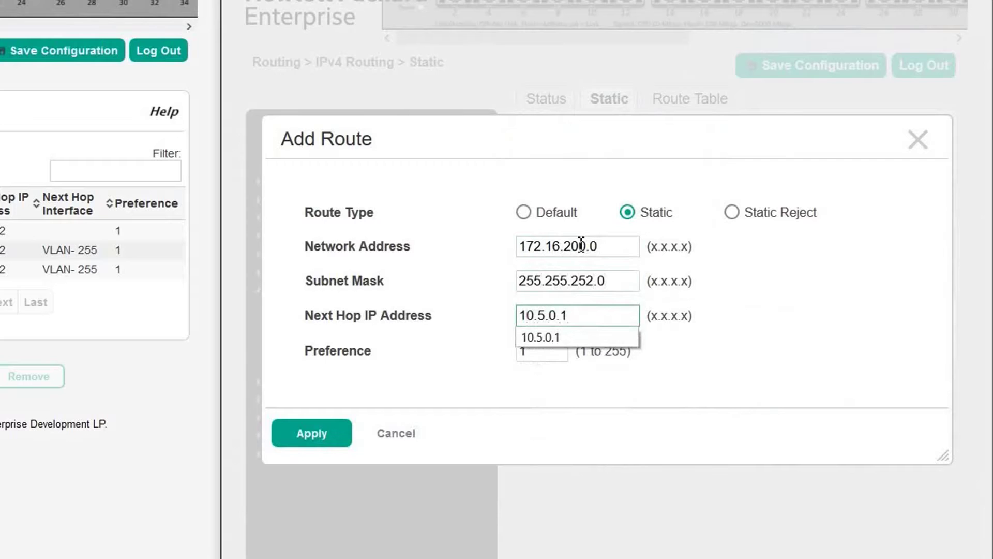
pyautogui.click(304, 439)
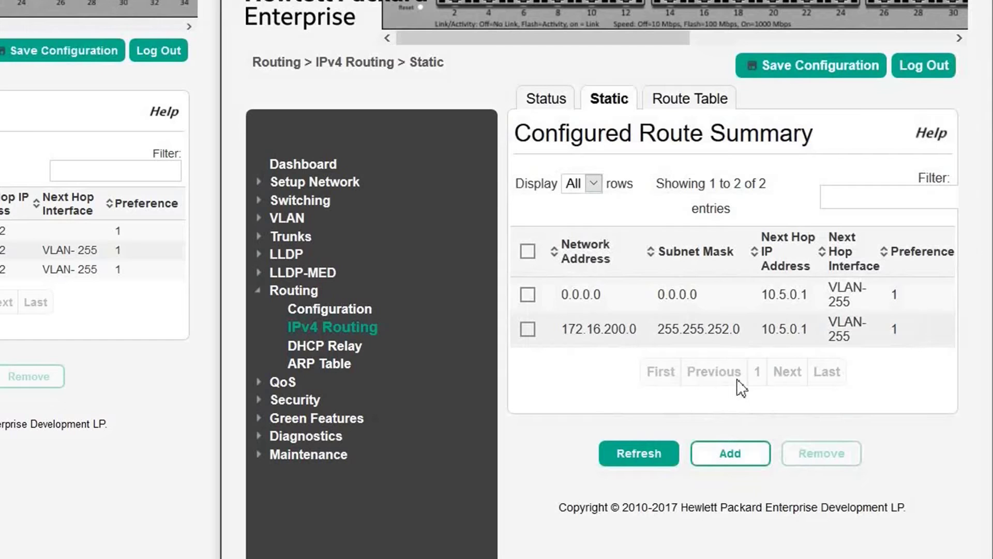
# - Add a static route on the switch at 172.16.87.240 for 172.16.100.0, mask 255.255.252.0, with next hop 10.5.0.1
pyautogui.click(733, 454)
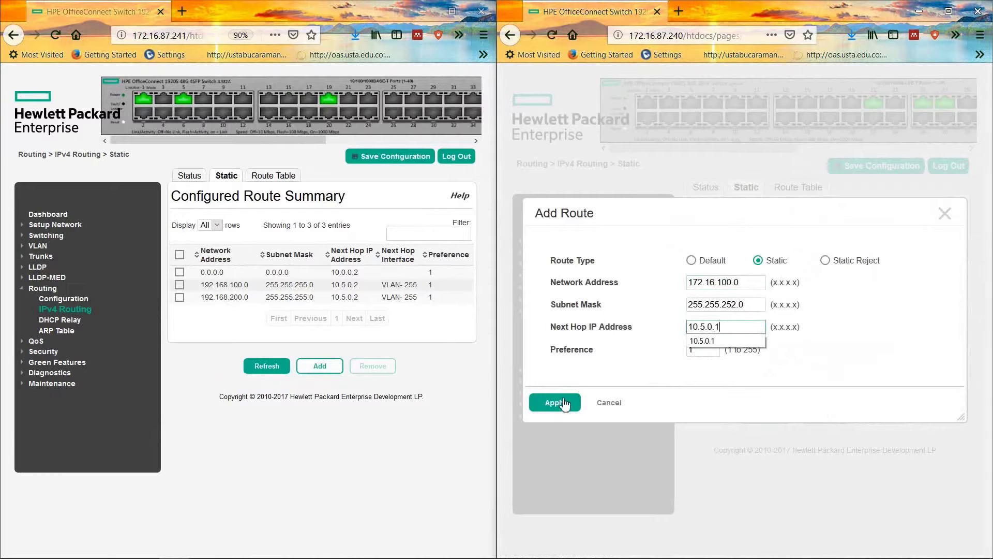
pyautogui.click(562, 404)
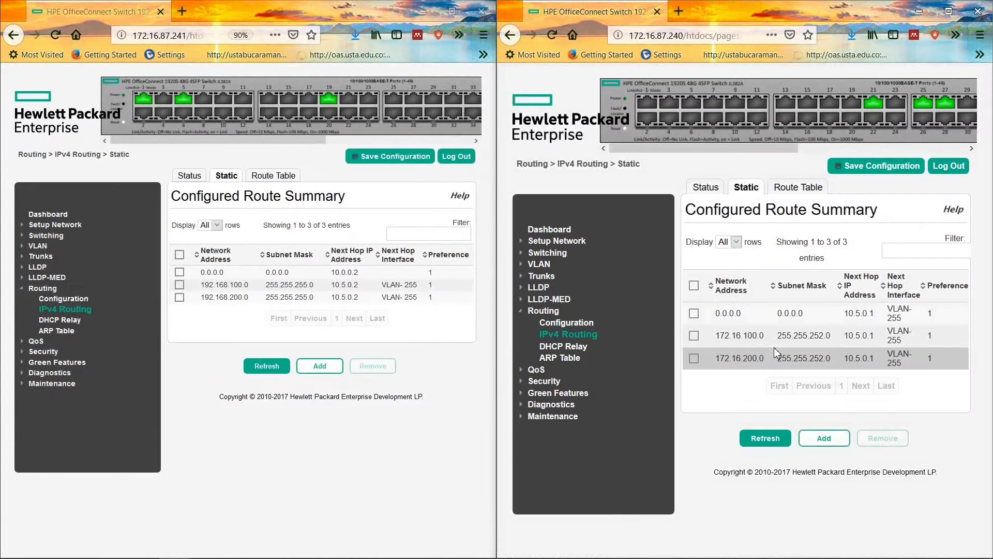
# - Examine the IPv4 route tables of both switches, checking the local and static entries and their next hops
pyautogui.click(798, 187)
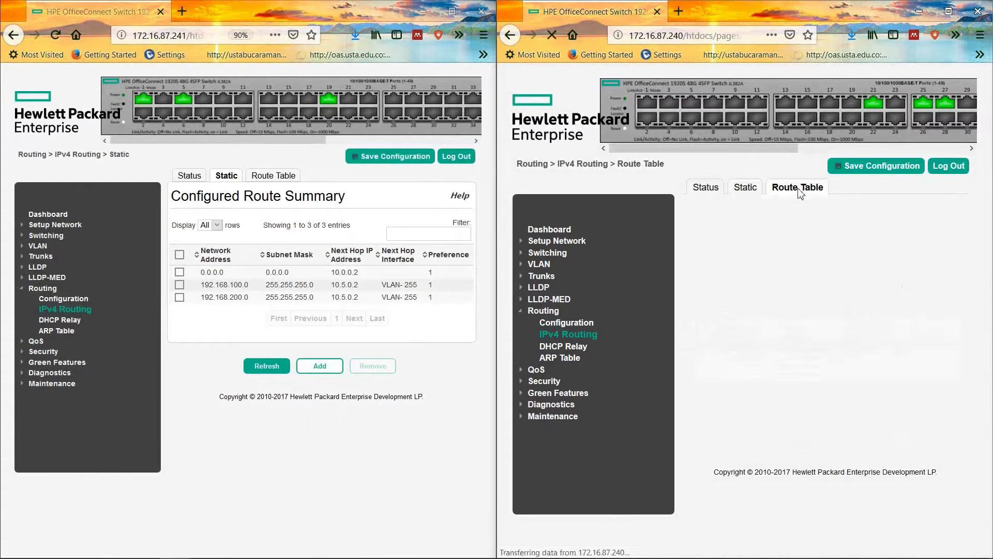
pyautogui.click(273, 175)
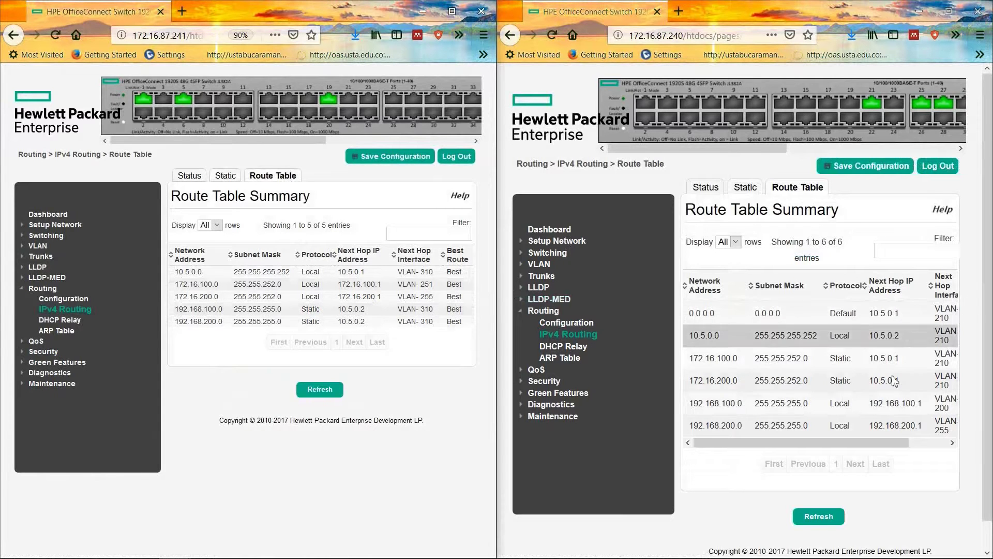
pyautogui.moveTo(834, 443); pyautogui.dragTo(777, 448)
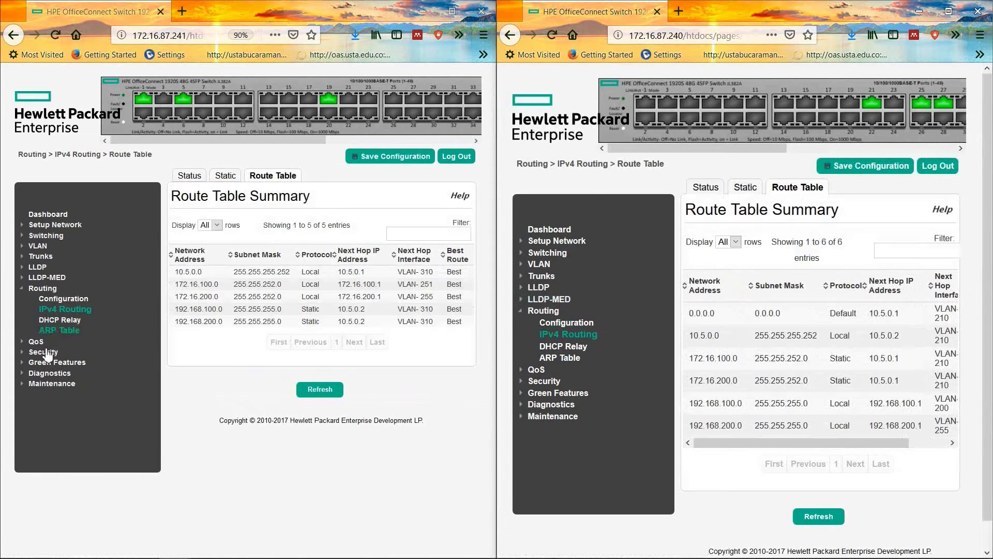
# - From the switch at 172.16.87.241, ping 192.168.100.1 and 192.168.200.1 with count 4 and interval 1 second
pyautogui.click(50, 372)
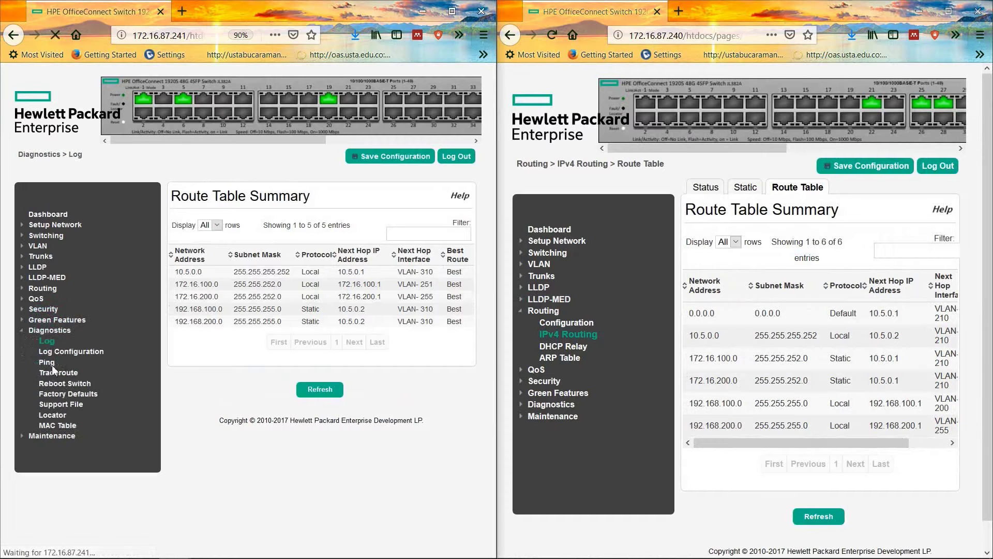
pyautogui.click(48, 363)
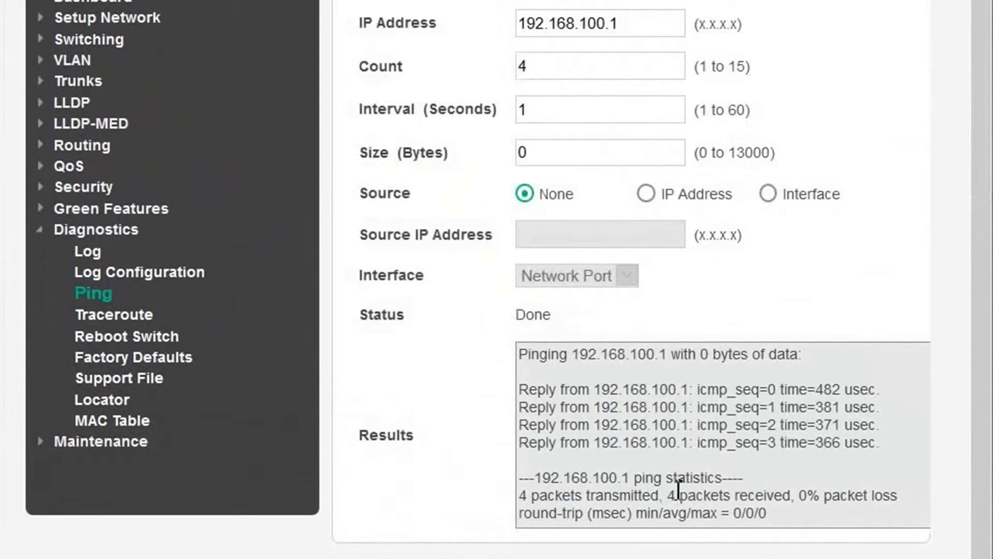
pyautogui.click(589, 30)
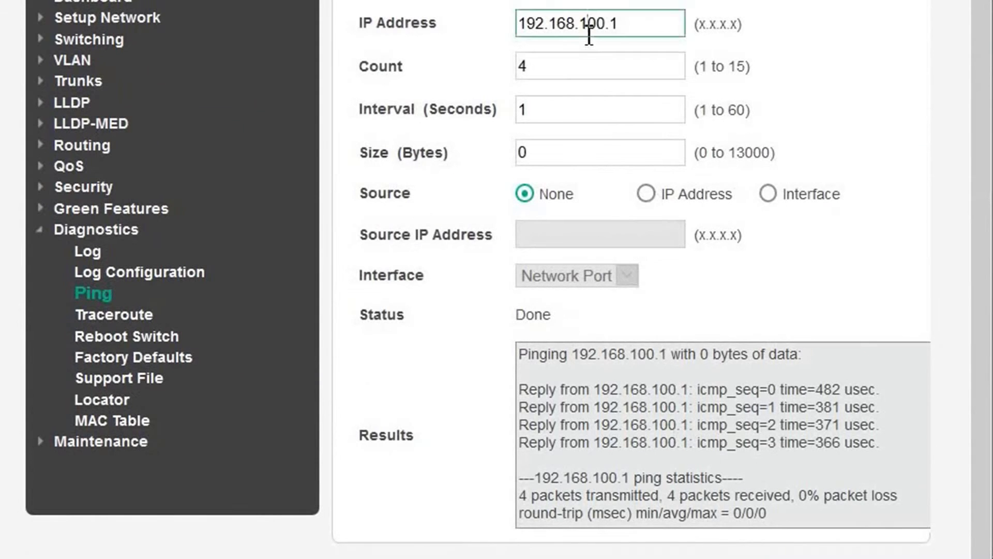
pyautogui.press('BackSpace')
pyautogui.write('2')
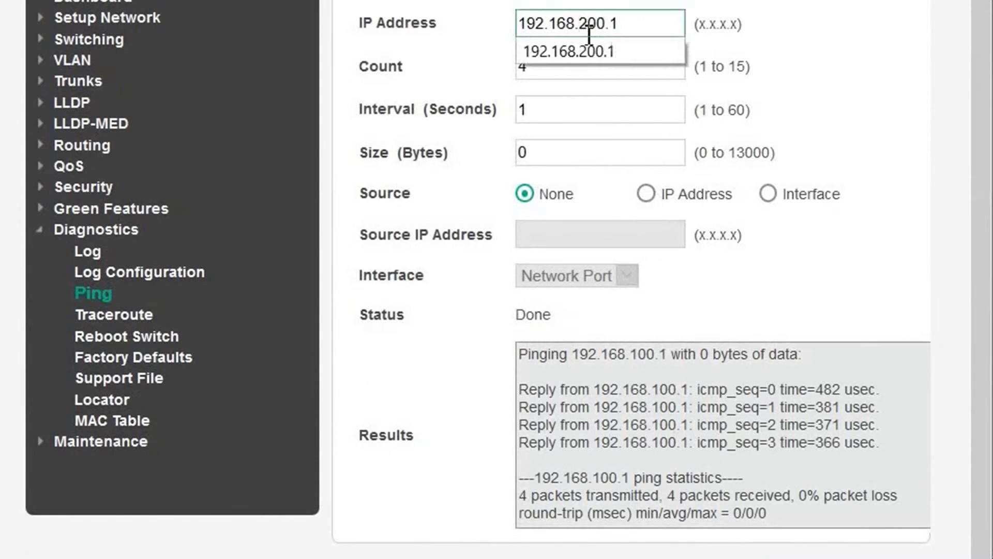
pyautogui.click(411, 449)
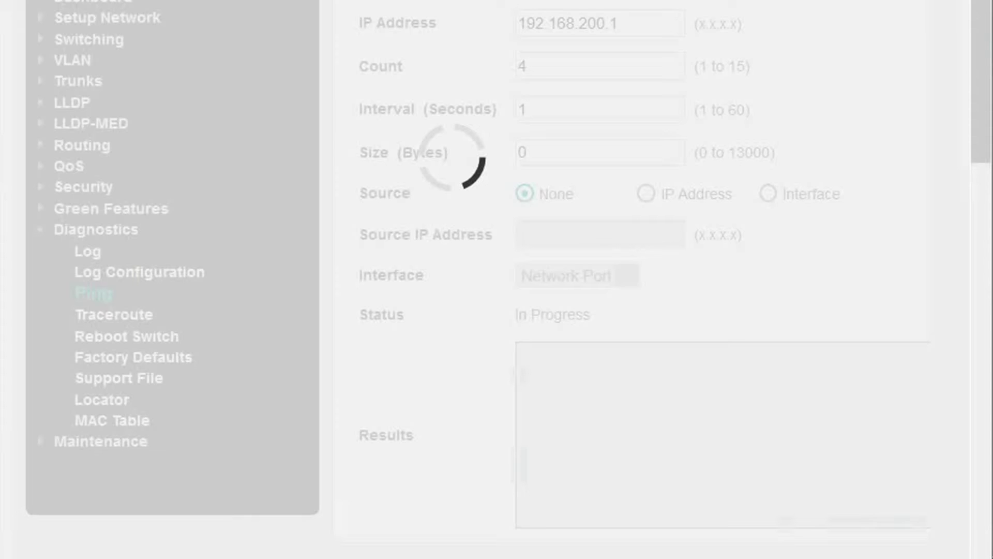